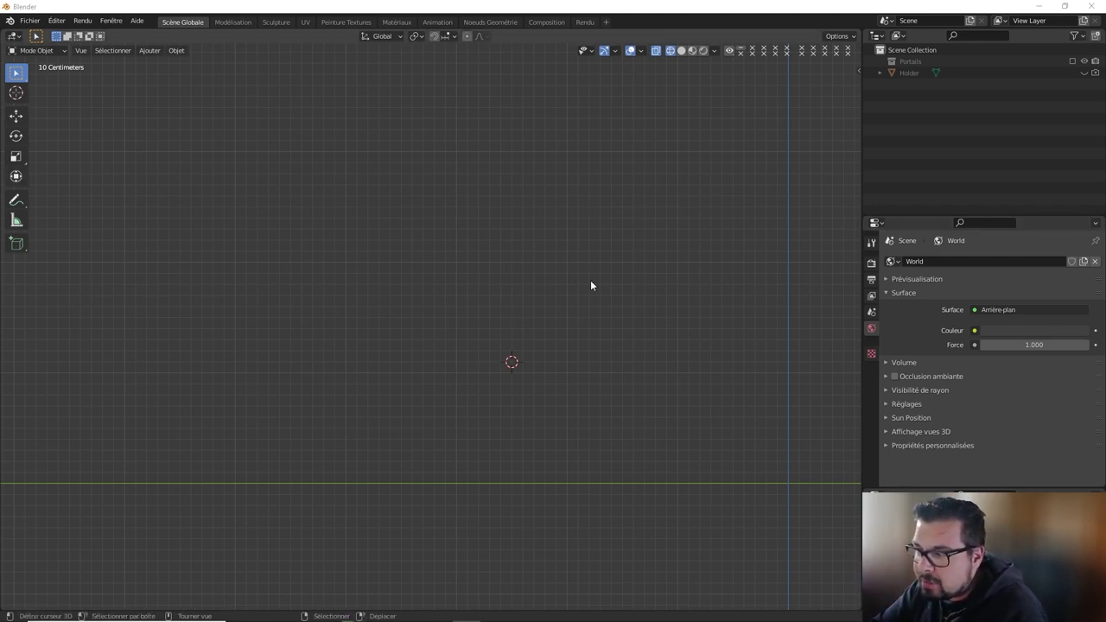
# Orbit the empty viewport from the top-down grid into an angled perspective over the axes.
pyautogui.press('super')
pyautogui.press('super')
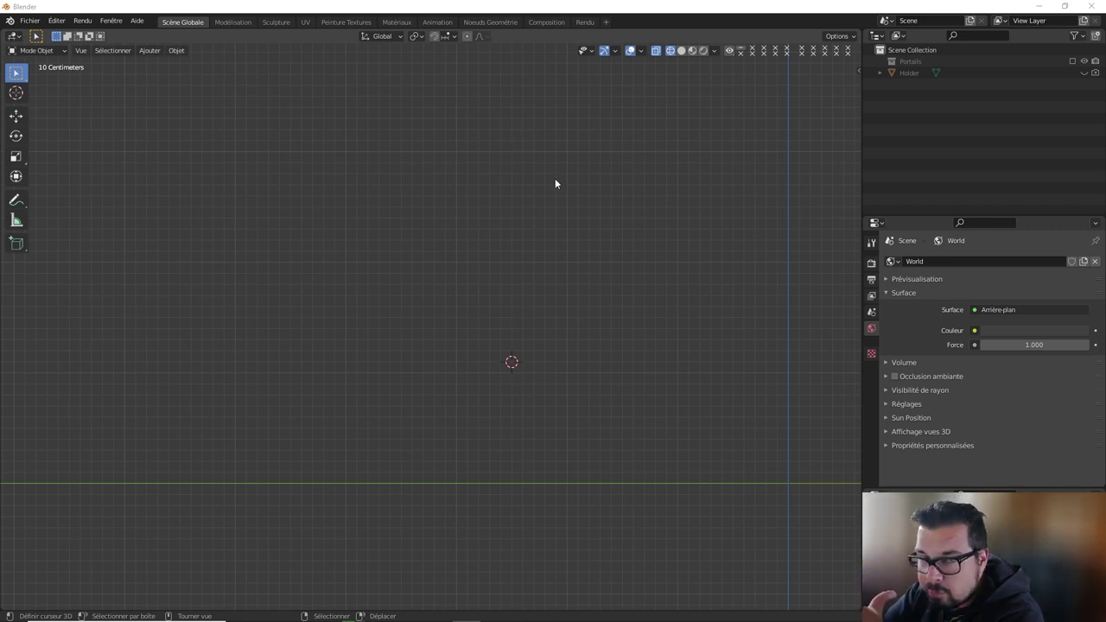
pyautogui.moveTo(557, 180); pyautogui.dragTo(652, 270, button='middle')
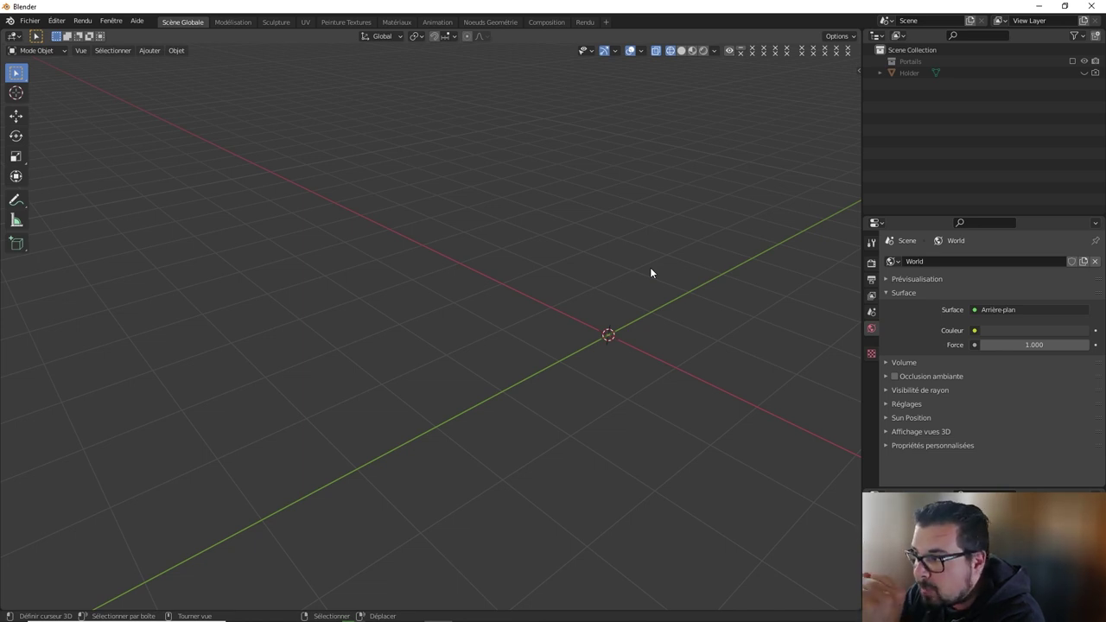
pyautogui.moveTo(650, 273); pyautogui.dragTo(622, 255, button='middle')
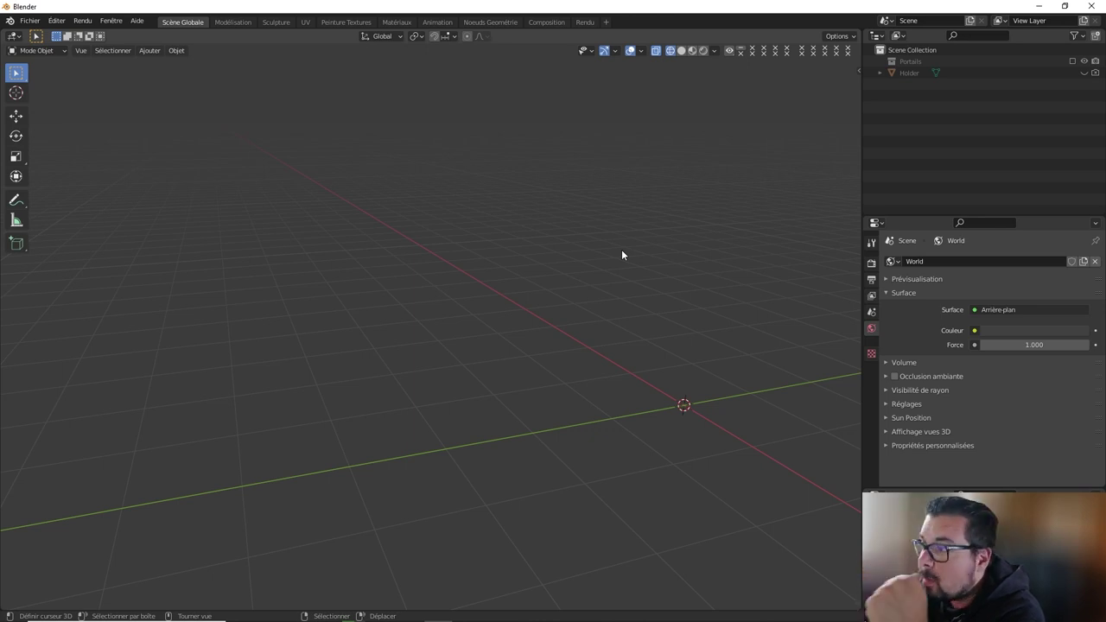
pyautogui.press('super')
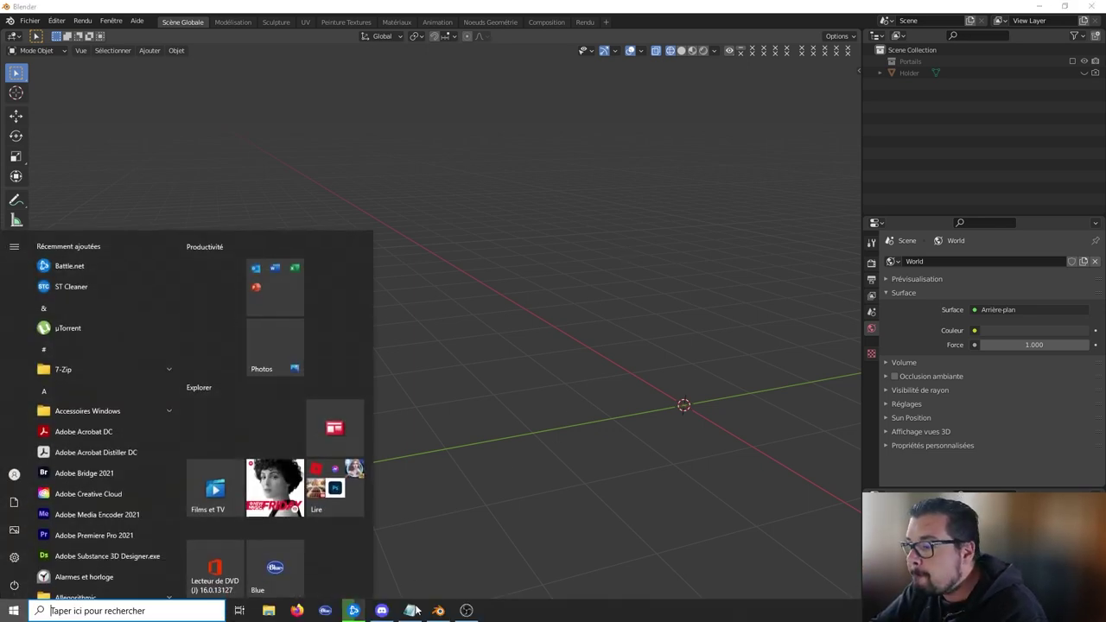
pyautogui.click(487, 259)
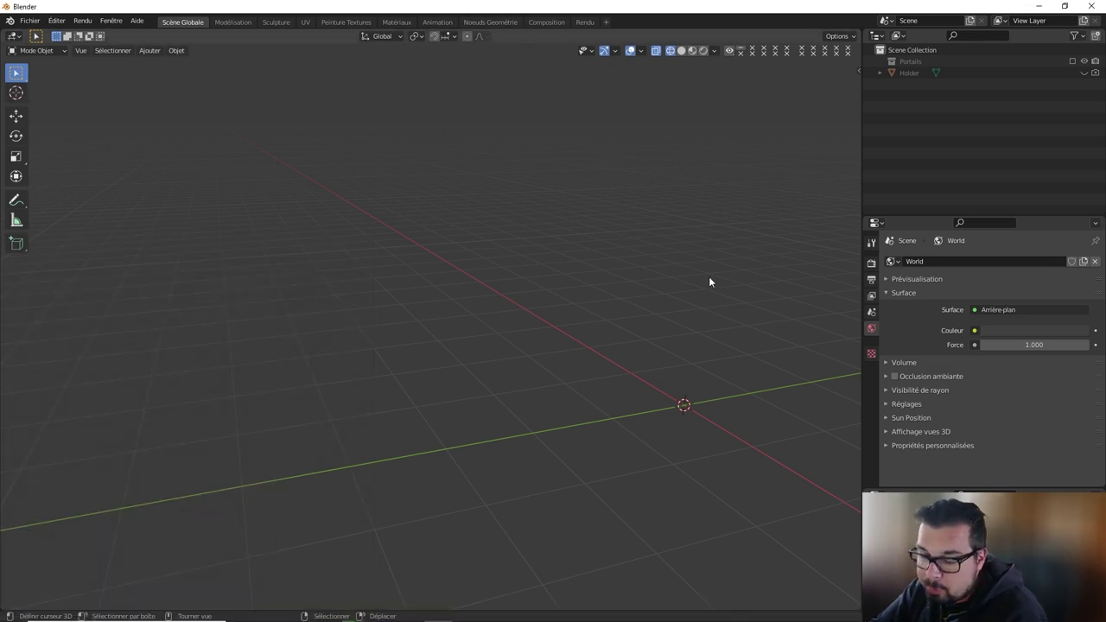
pyautogui.moveTo(709, 277); pyautogui.dragTo(570, 264, button='middle')
# Show the Cycles render settings and list the Color Management display devices.
pyautogui.click(871, 262)
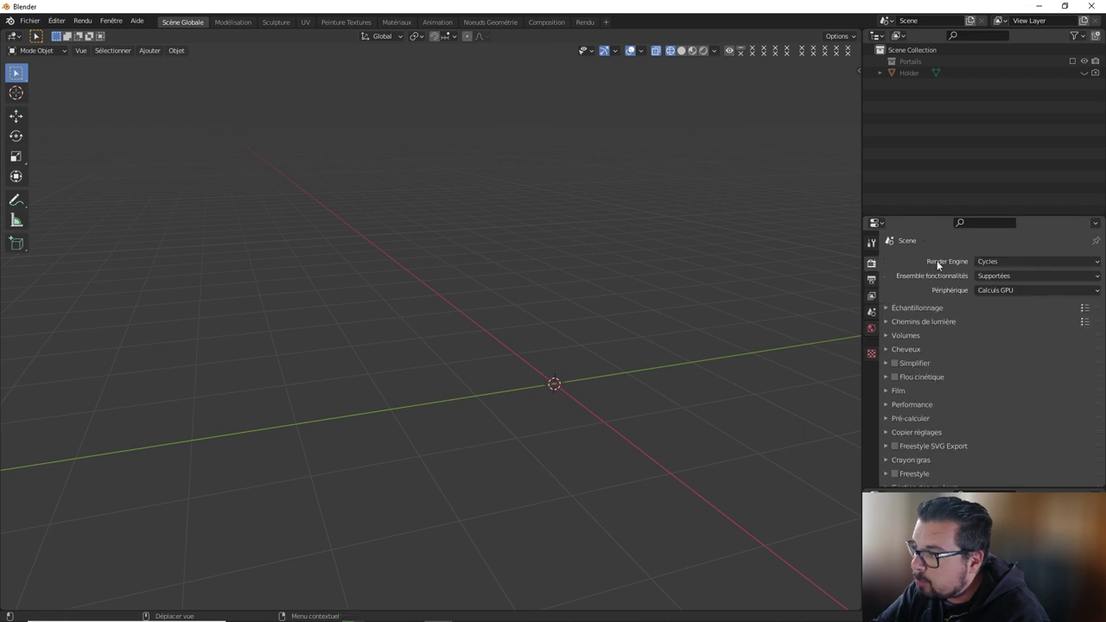
pyautogui.scroll(-1, 959, 310)
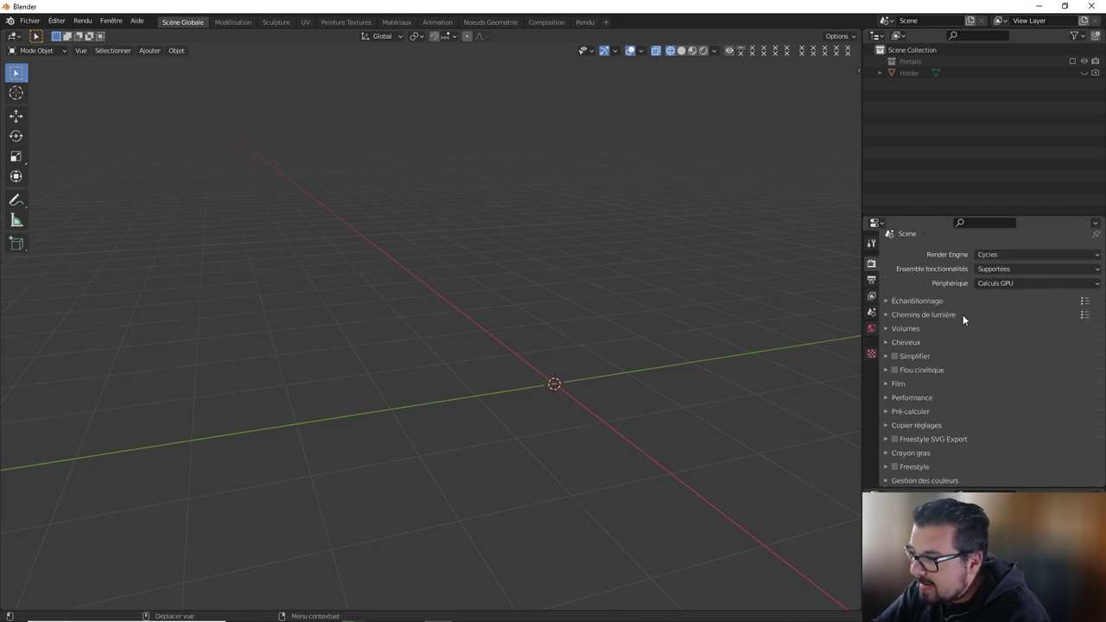
pyautogui.click(889, 480)
pyautogui.scroll(-4, 888, 383)
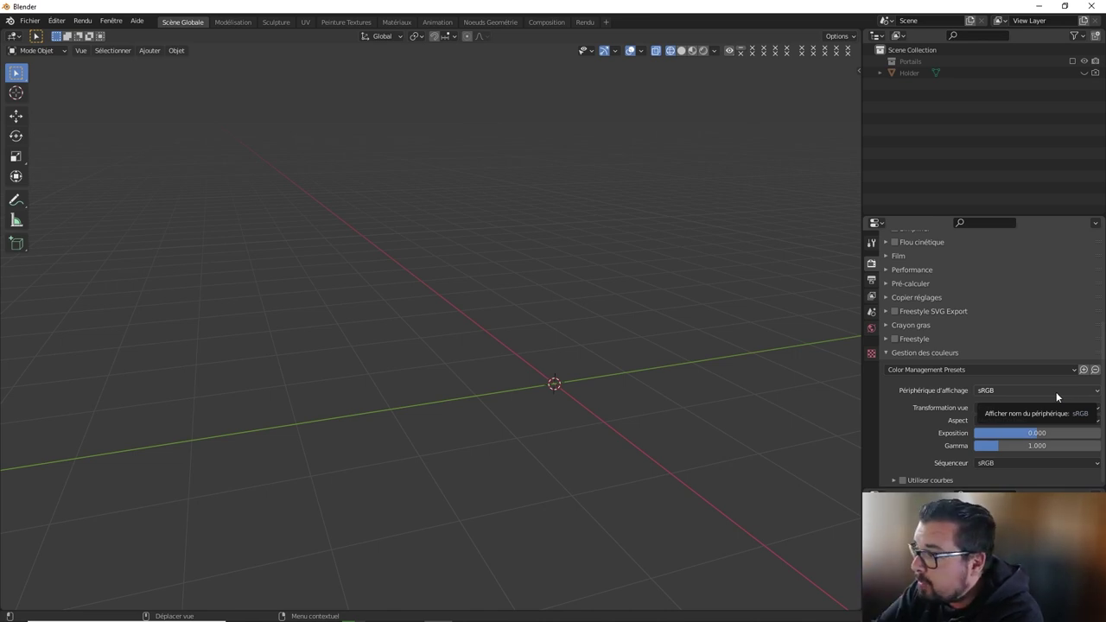
pyautogui.click(1056, 391)
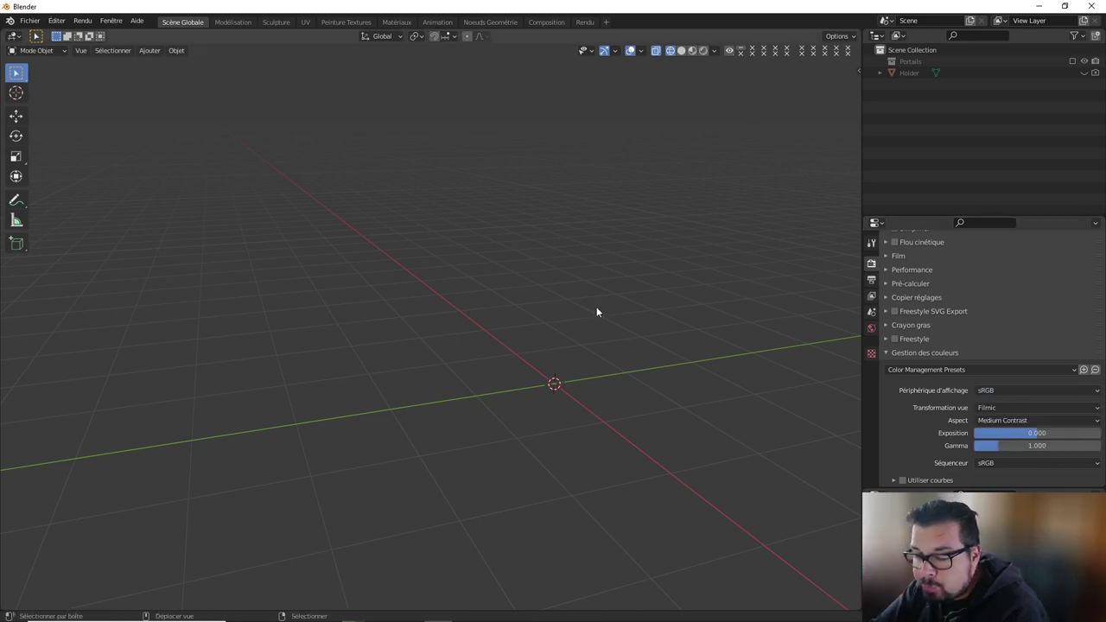
pyautogui.hotkey('shift', 'a')
# Add a plane scaled by 5 and a cube raised 1 m onto it.
pyautogui.click(675, 168)
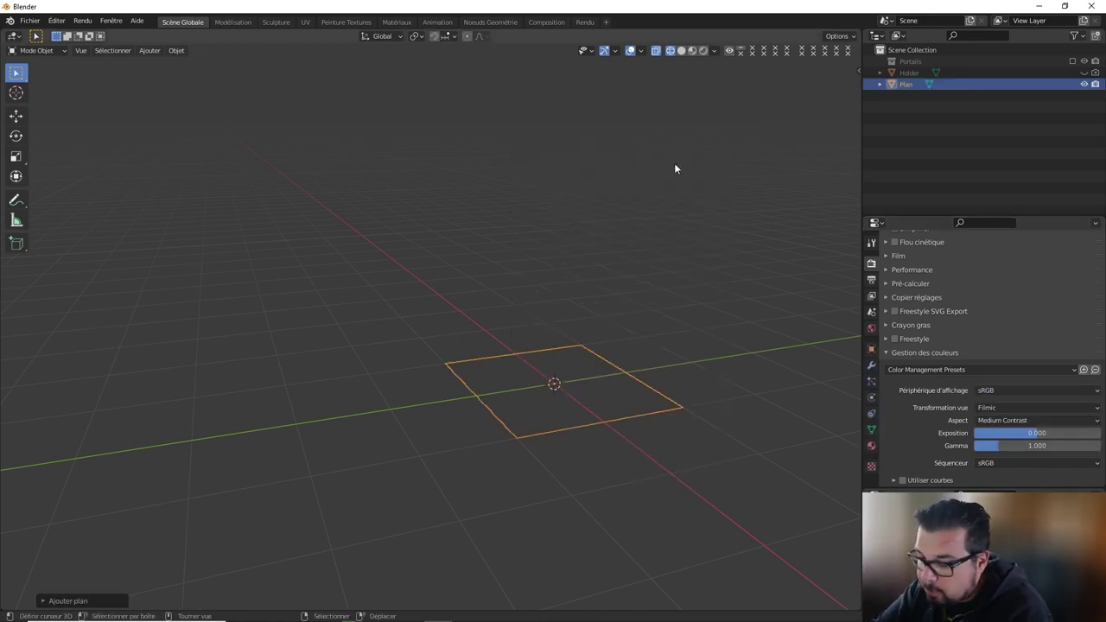
pyautogui.write('s5')
pyautogui.press('Return')
pyautogui.hotkey('shift', 'a')
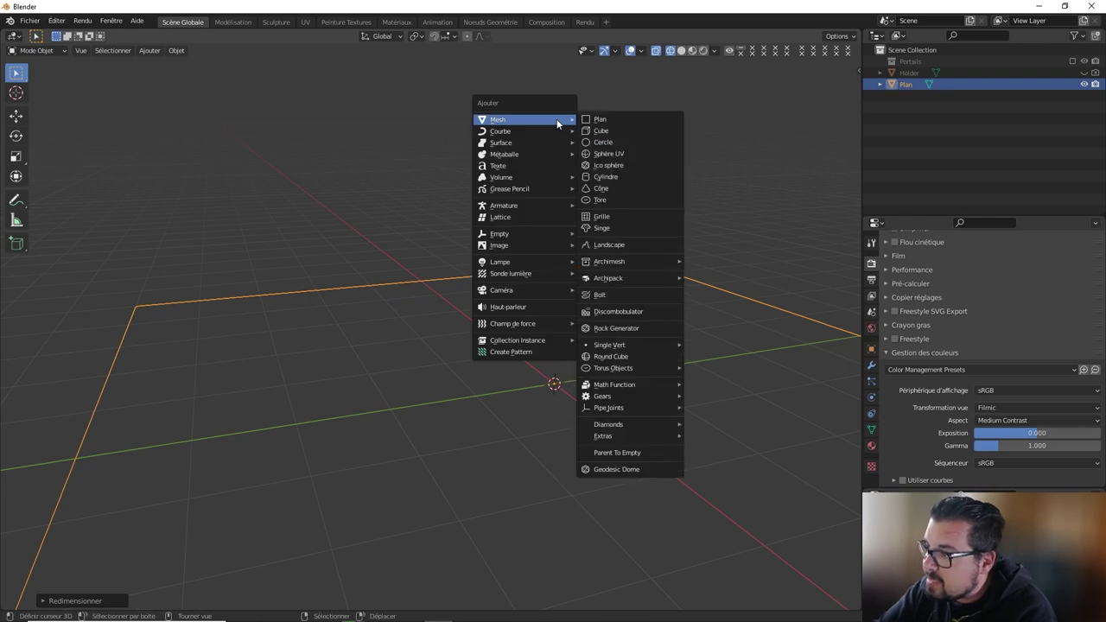
pyautogui.click(634, 135)
pyautogui.write('gz1')
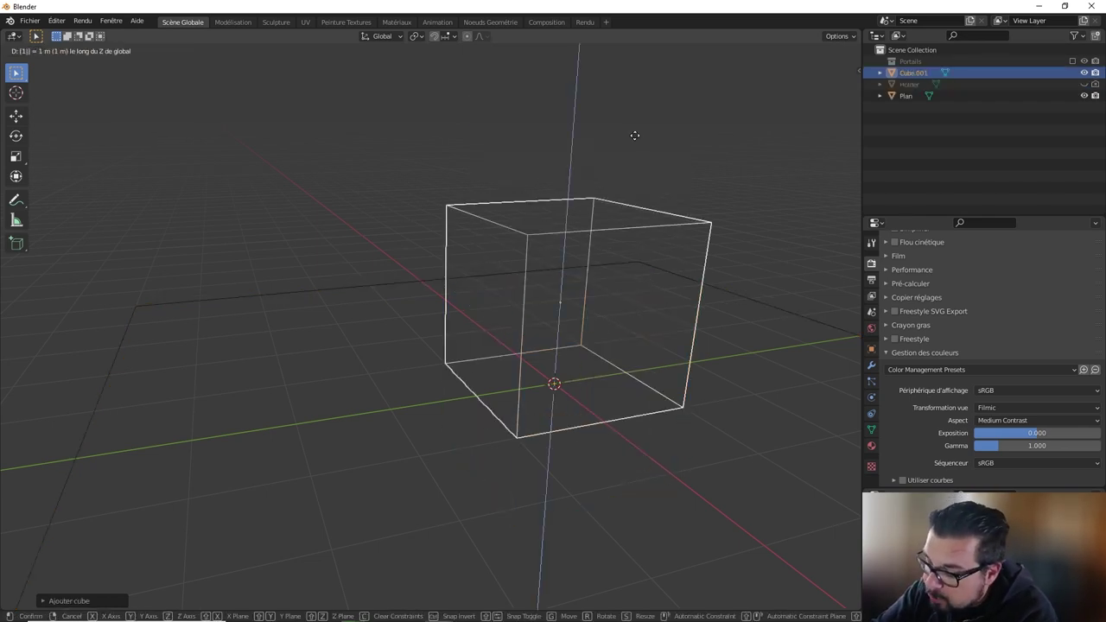
pyautogui.press('Return')
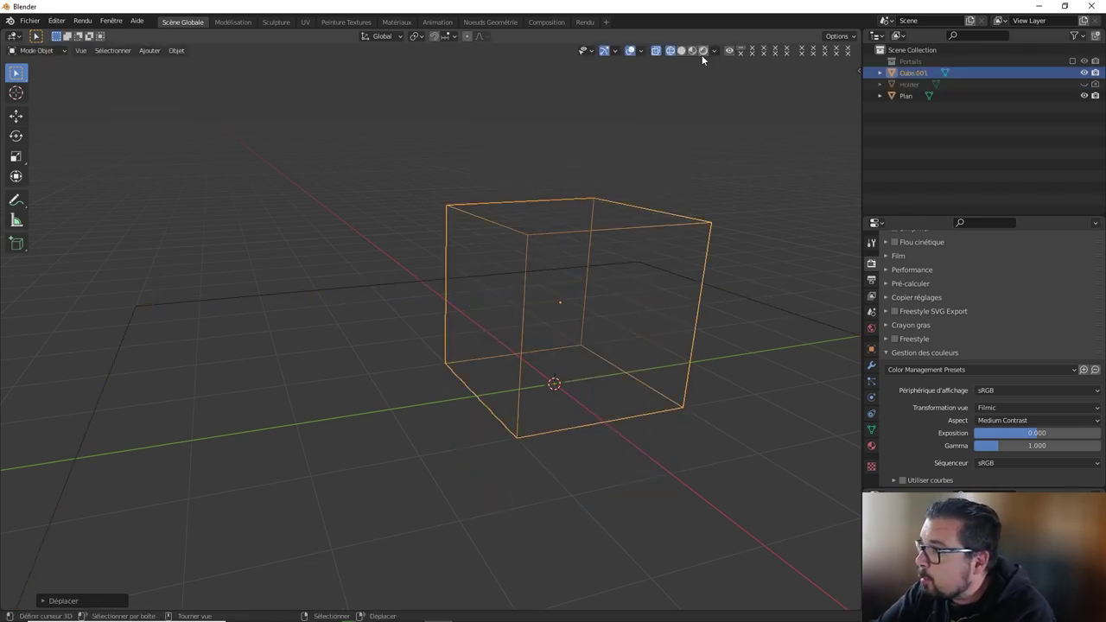
# Switch to rendered shading and add a sun rotated so the cube casts a shadow.
pyautogui.hotkey('shift', 'z')
pyautogui.scroll(-4, 687, 190)
pyautogui.hotkey('shift', 'a')
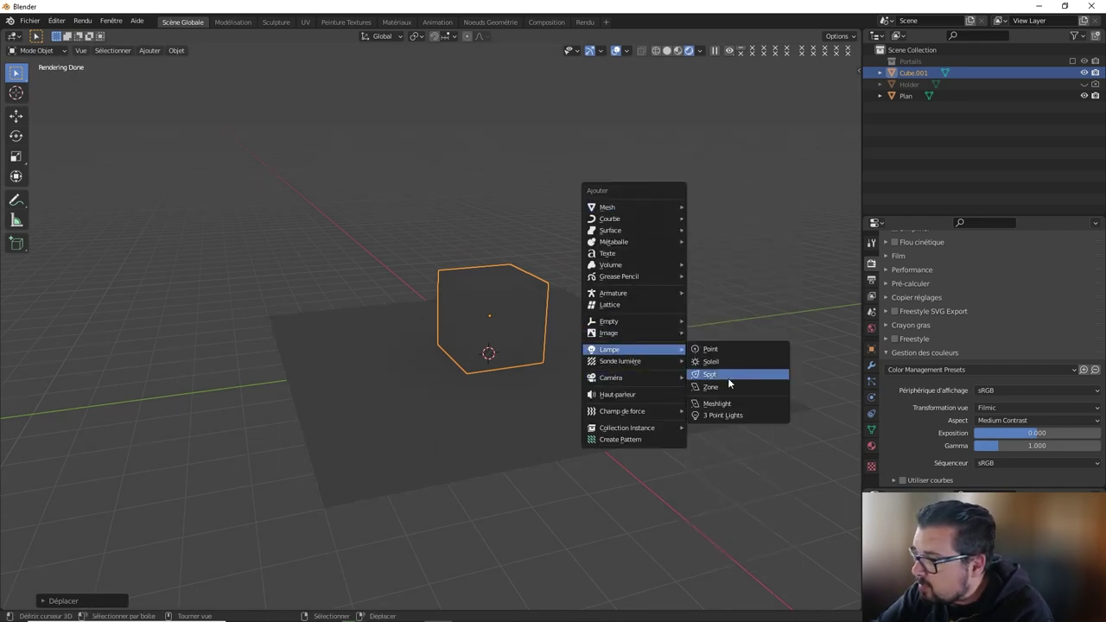
pyautogui.click(731, 364)
pyautogui.press('r')
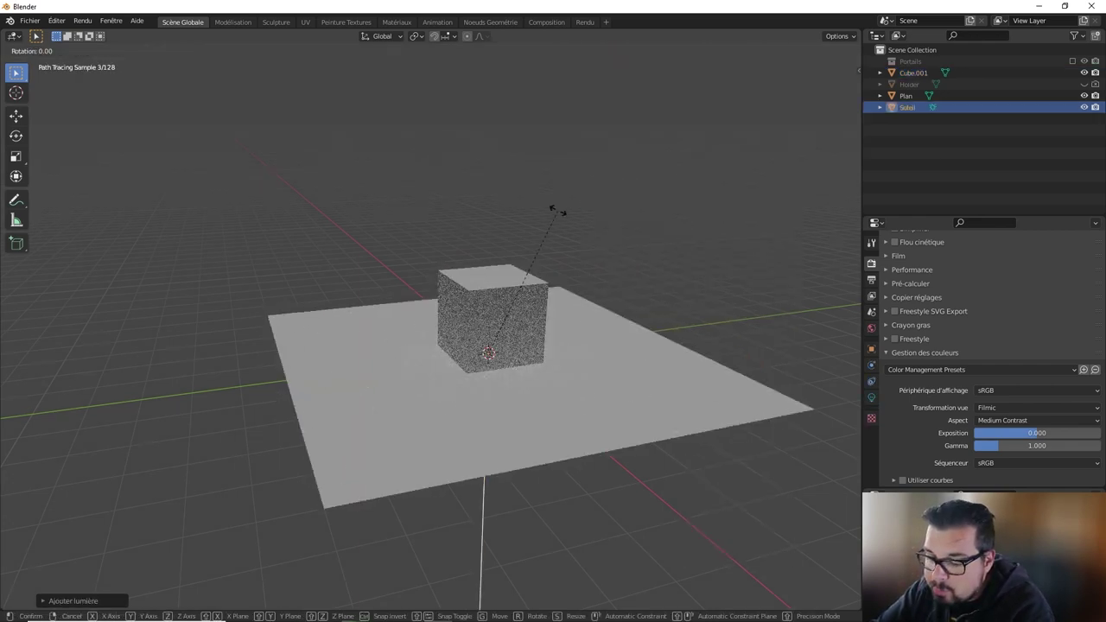
pyautogui.click(558, 216)
pyautogui.moveTo(557, 216)
pyautogui.mouseDown(button='middle')
pyautogui.moveTo(526, 256)
pyautogui.moveTo(572, 257)
pyautogui.moveTo(523, 328)
pyautogui.mouseUp(button='middle')
pyautogui.click(521, 331)
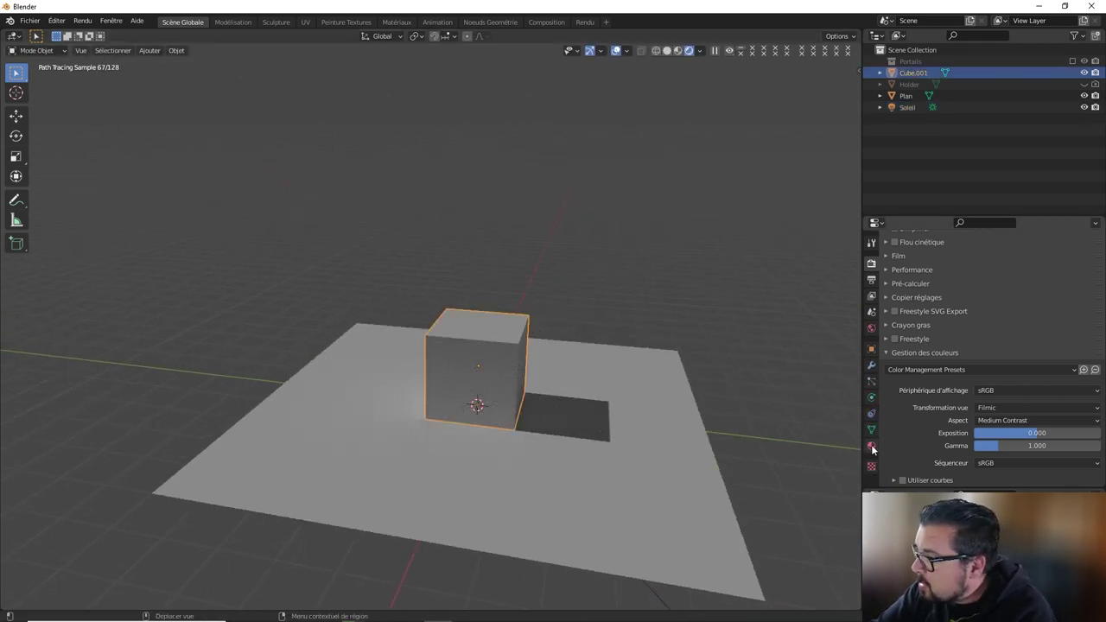
# Give the cube a new material with a red base colour.
pyautogui.click(873, 449)
pyautogui.click(987, 300)
pyautogui.click(1030, 397)
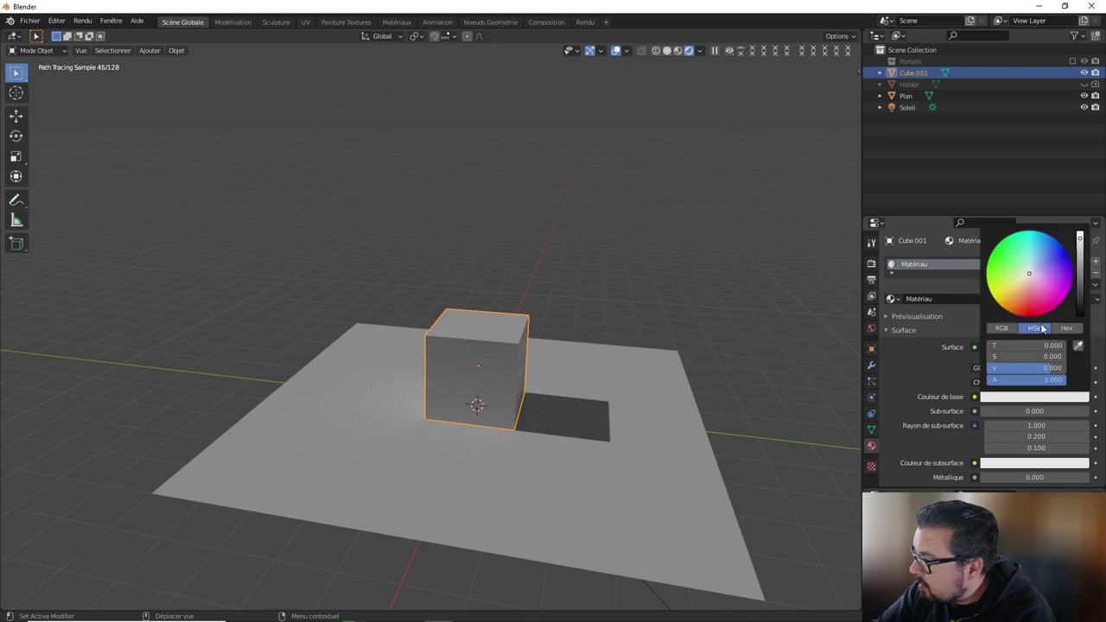
pyautogui.click(1068, 275)
# Give the plane a new material with a blue base colour.
pyautogui.click(642, 424)
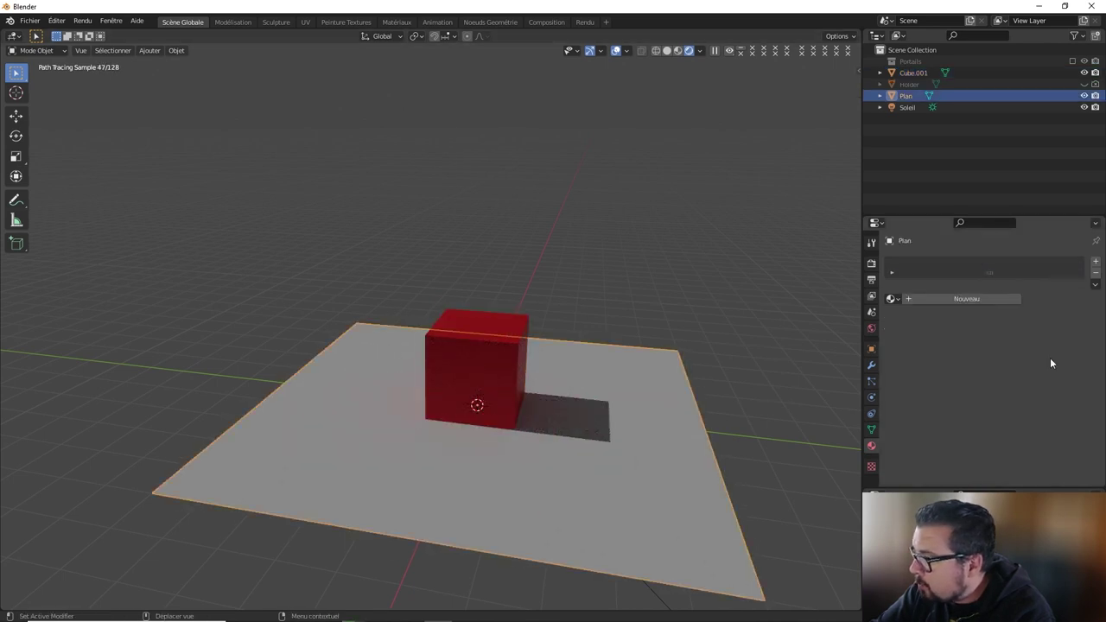
pyautogui.click(974, 299)
pyautogui.click(1046, 397)
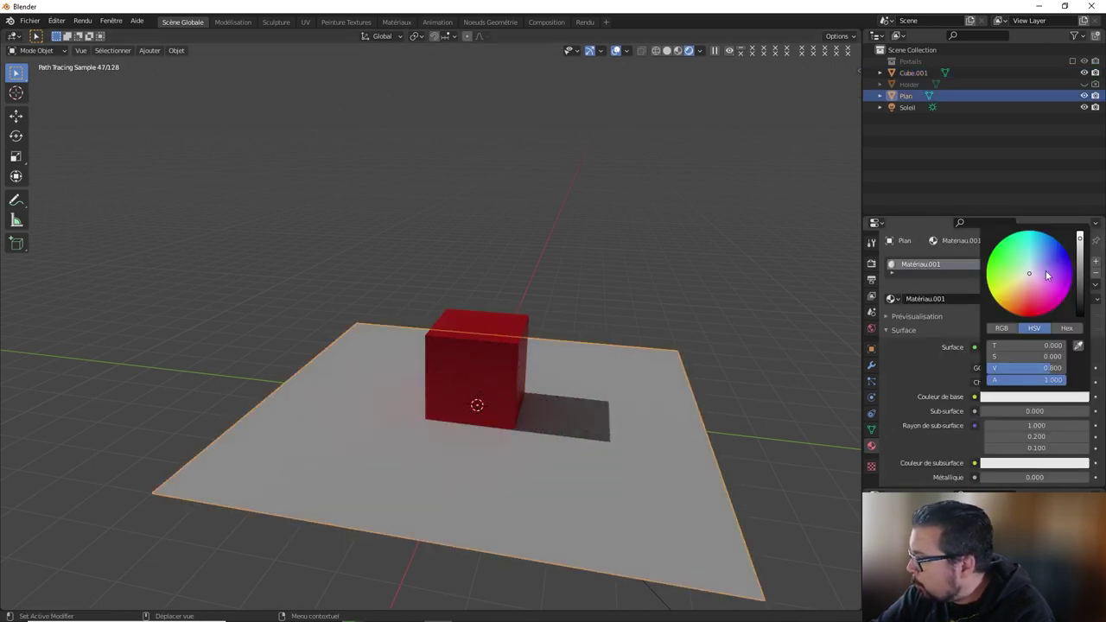
pyautogui.click(1047, 275)
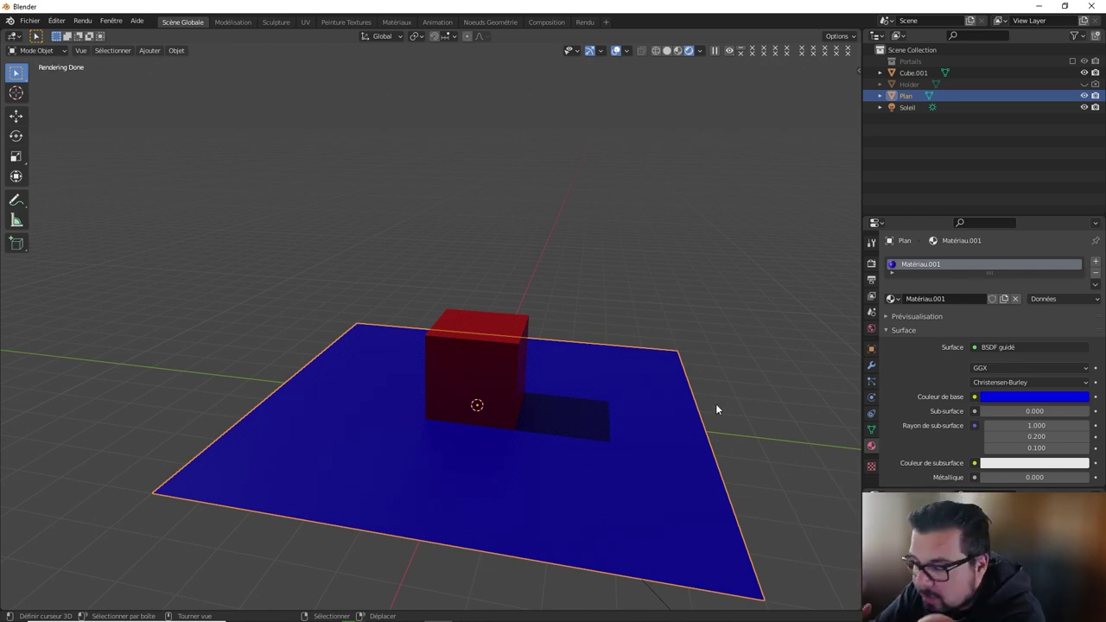
pyautogui.click(871, 262)
# Expand Color Management and keep Filmic as the view transform.
pyautogui.scroll(-3, 951, 355)
pyautogui.click(962, 389)
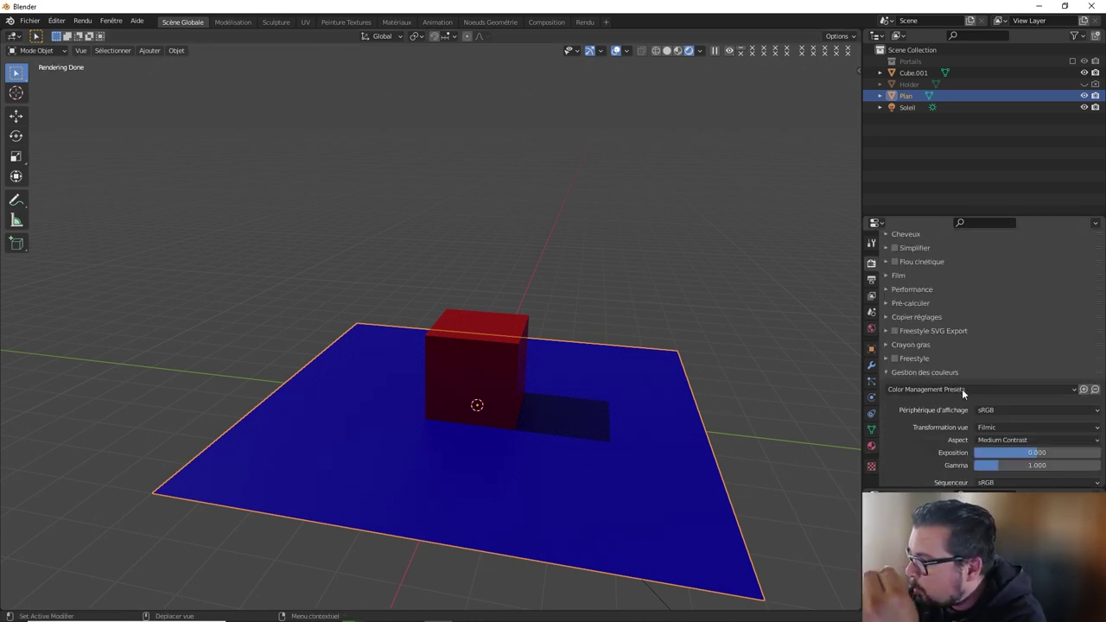
pyautogui.scroll(-1, 966, 406)
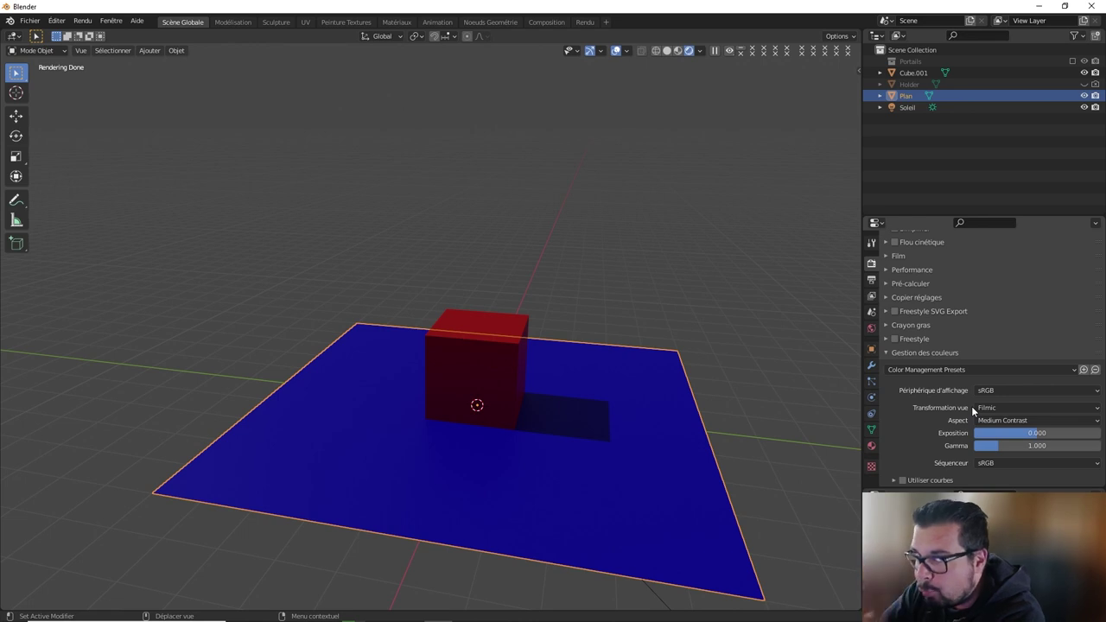
pyautogui.click(1013, 420)
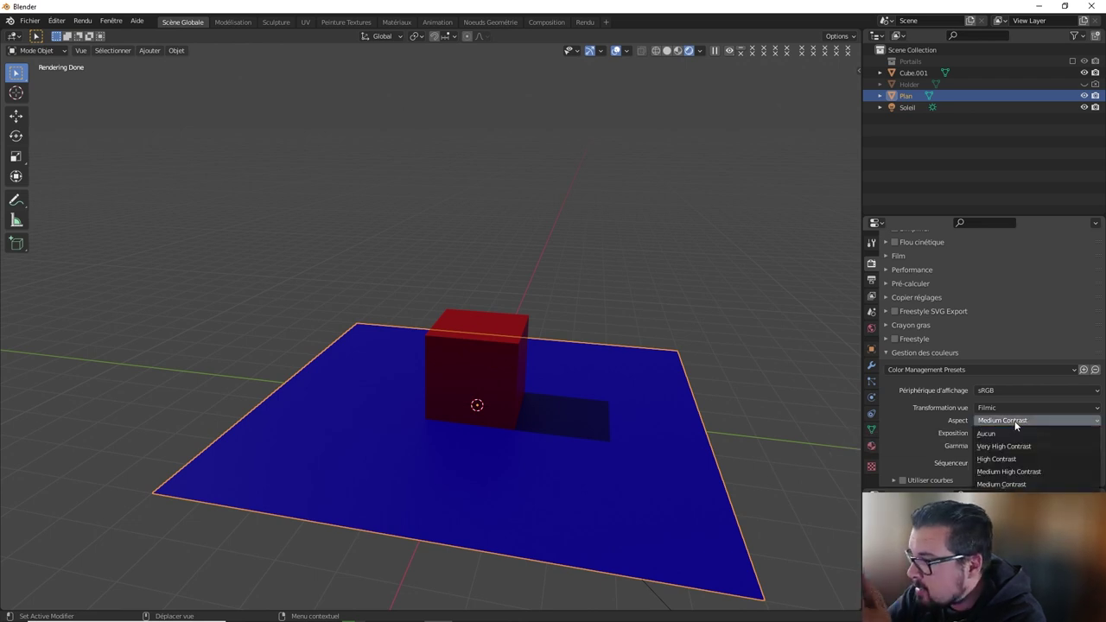
pyautogui.click(1017, 408)
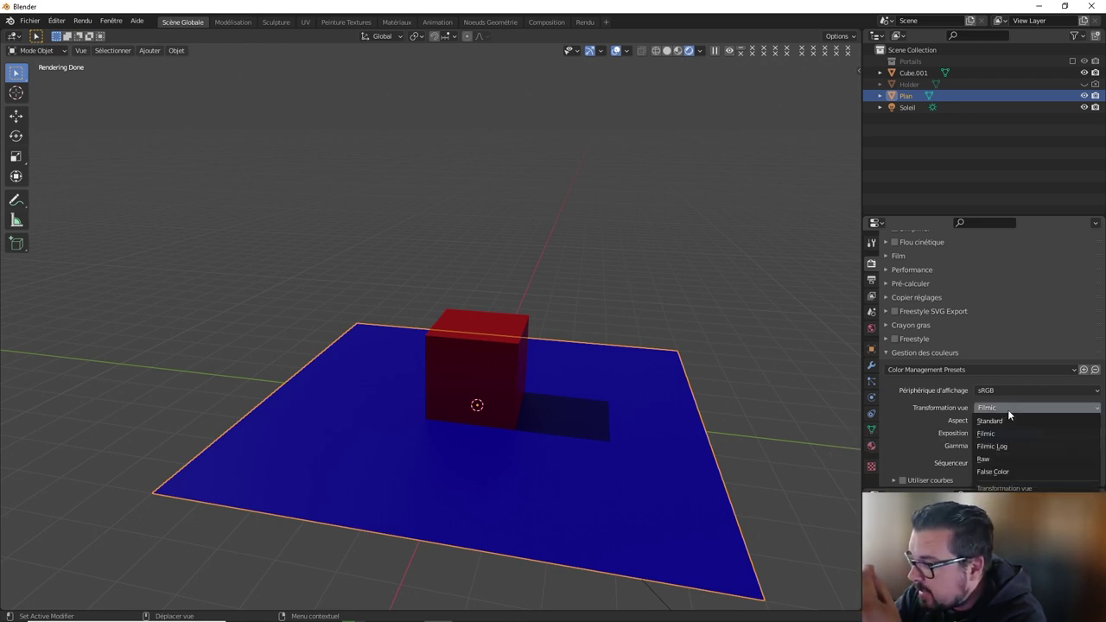
pyautogui.click(1008, 410)
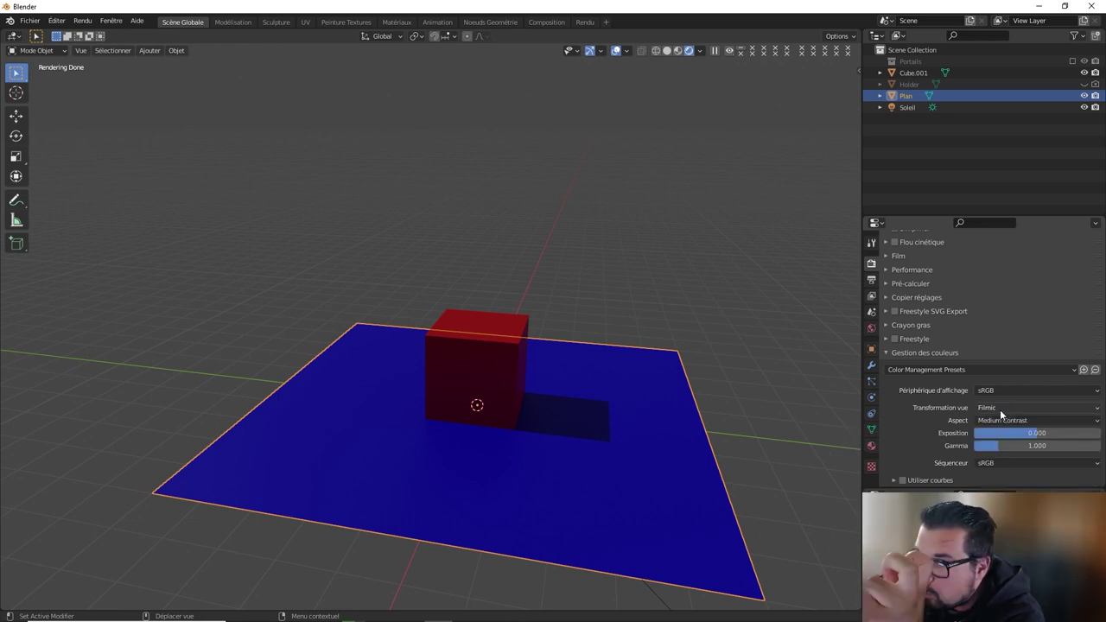
# Try the Very Low, Low and Medium Low Contrast looks, settling on Very High Contrast.
pyautogui.click(1017, 421)
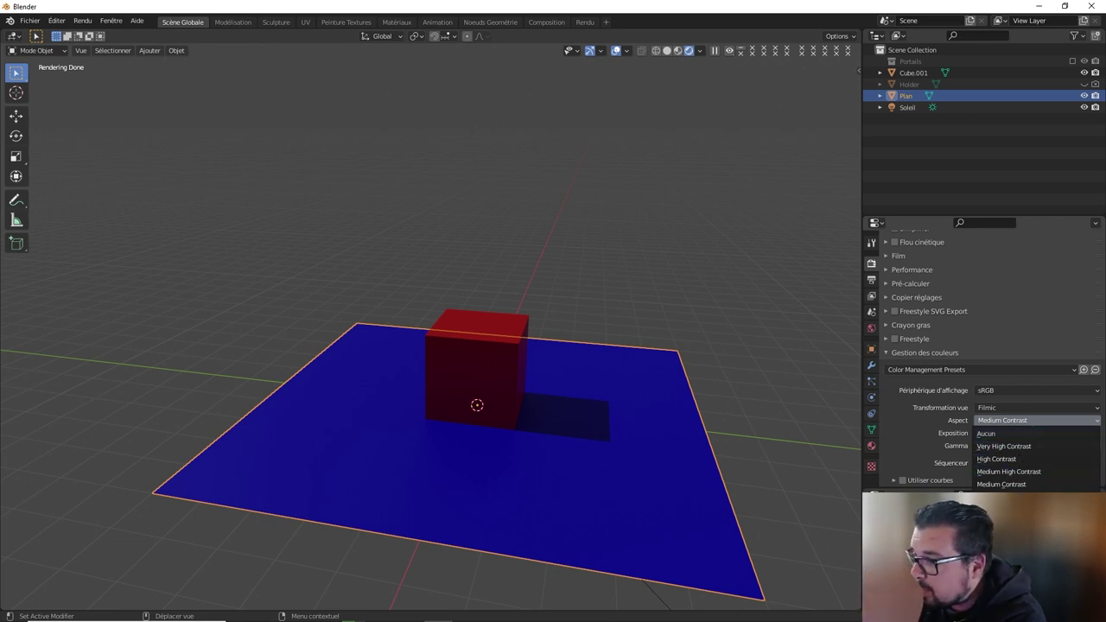
pyautogui.click(1002, 523)
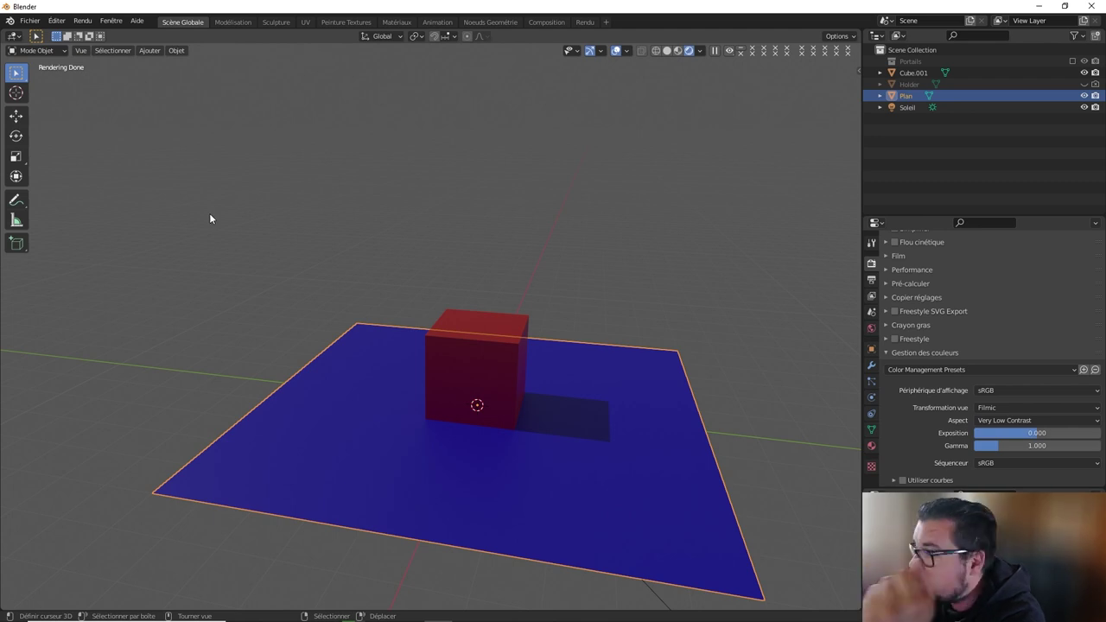
pyautogui.click(1061, 421)
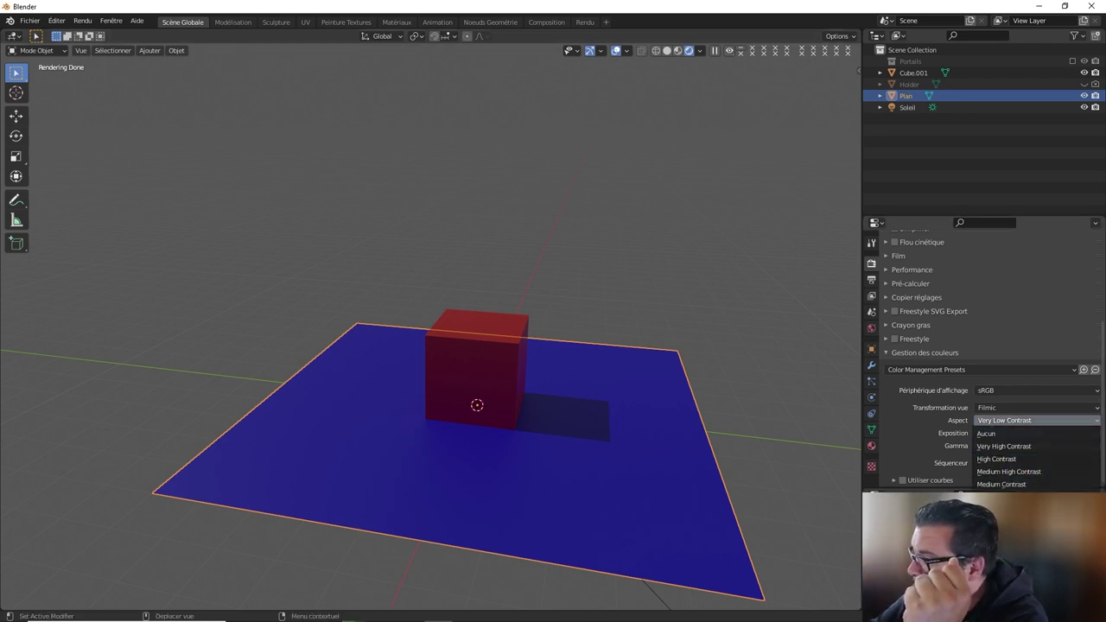
pyautogui.click(1001, 510)
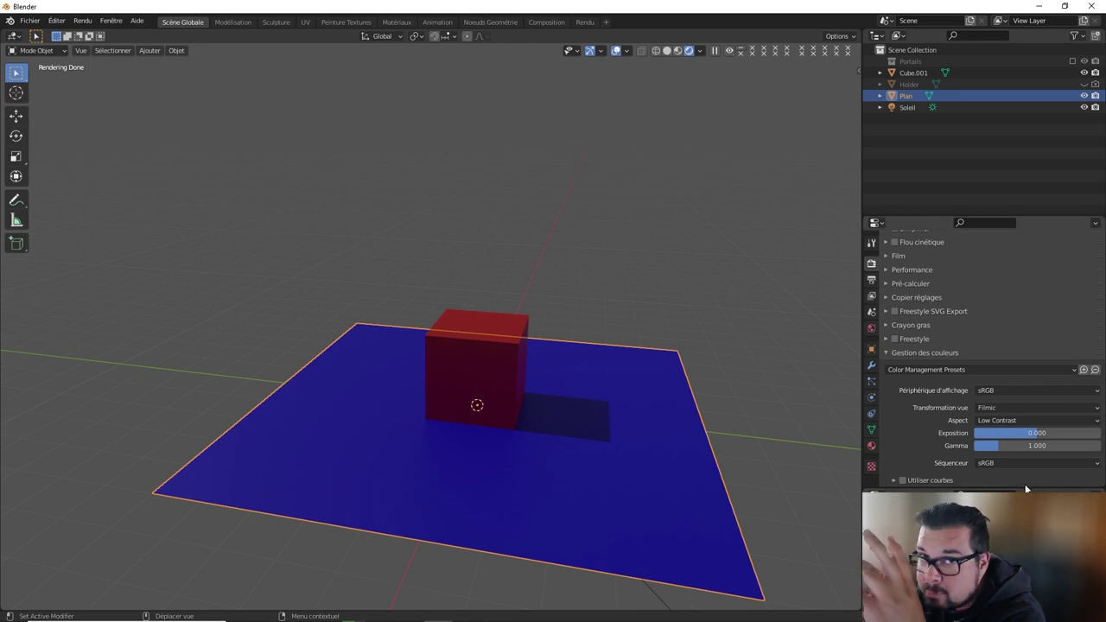
pyautogui.click(1037, 421)
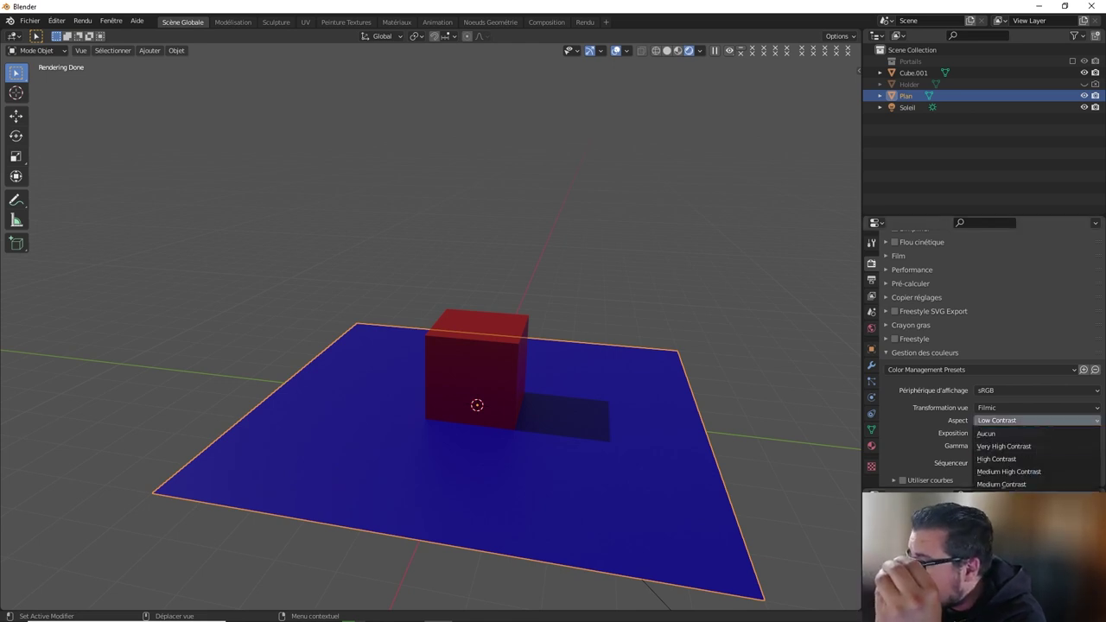
pyautogui.click(1001, 497)
pyautogui.click(1035, 421)
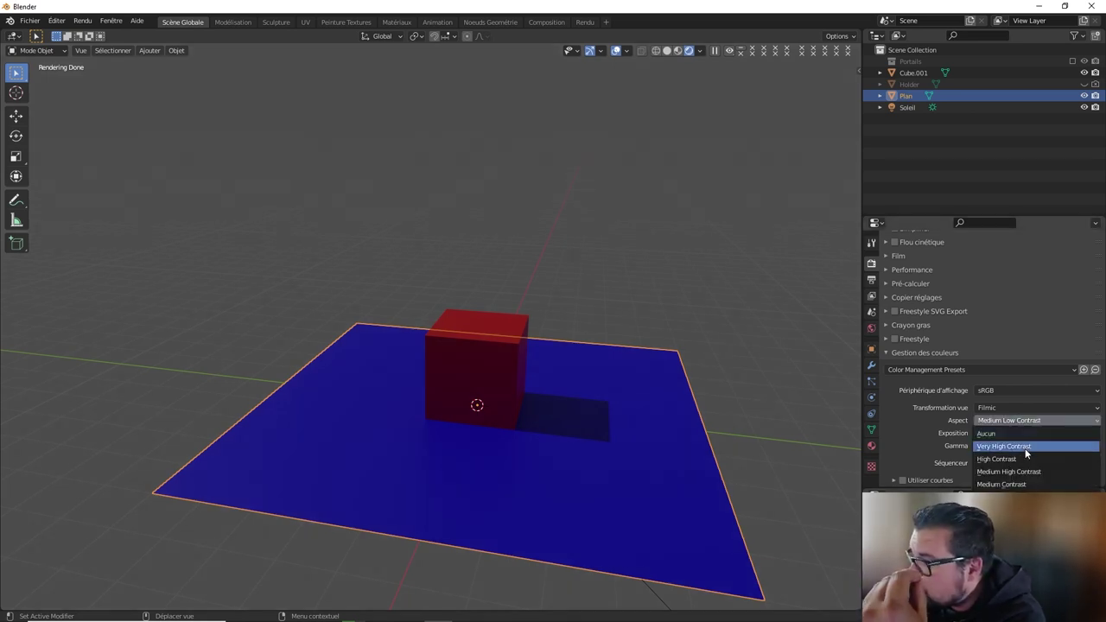
pyautogui.click(1025, 448)
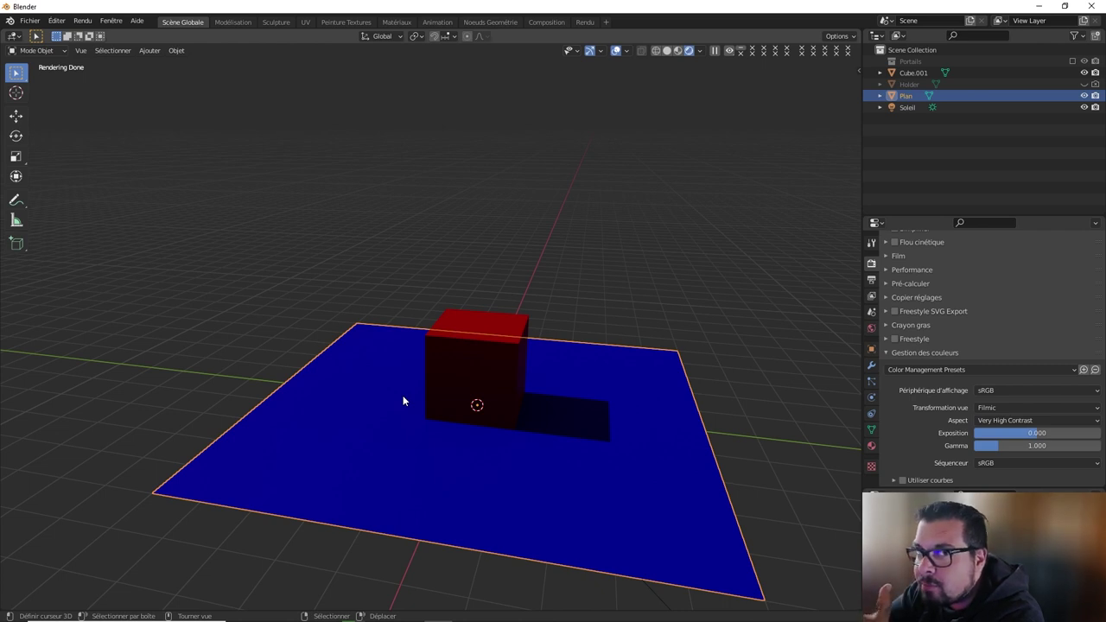
# Set the look to Aucun, briefly trying Standard before restoring the Filmic view transform.
pyautogui.click(1025, 410)
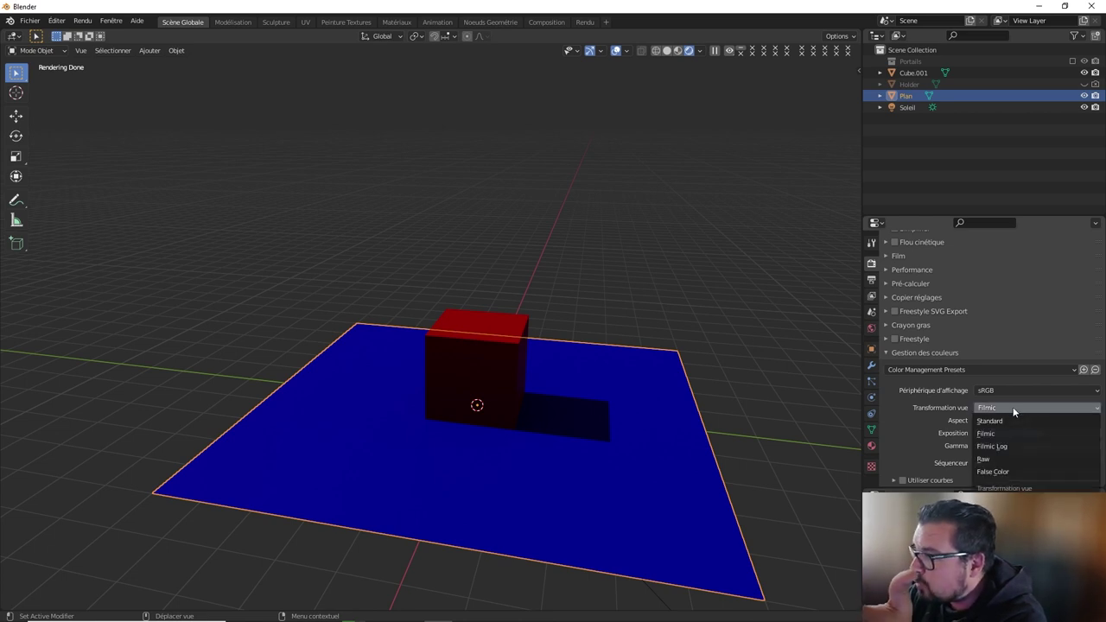
pyautogui.click(1009, 421)
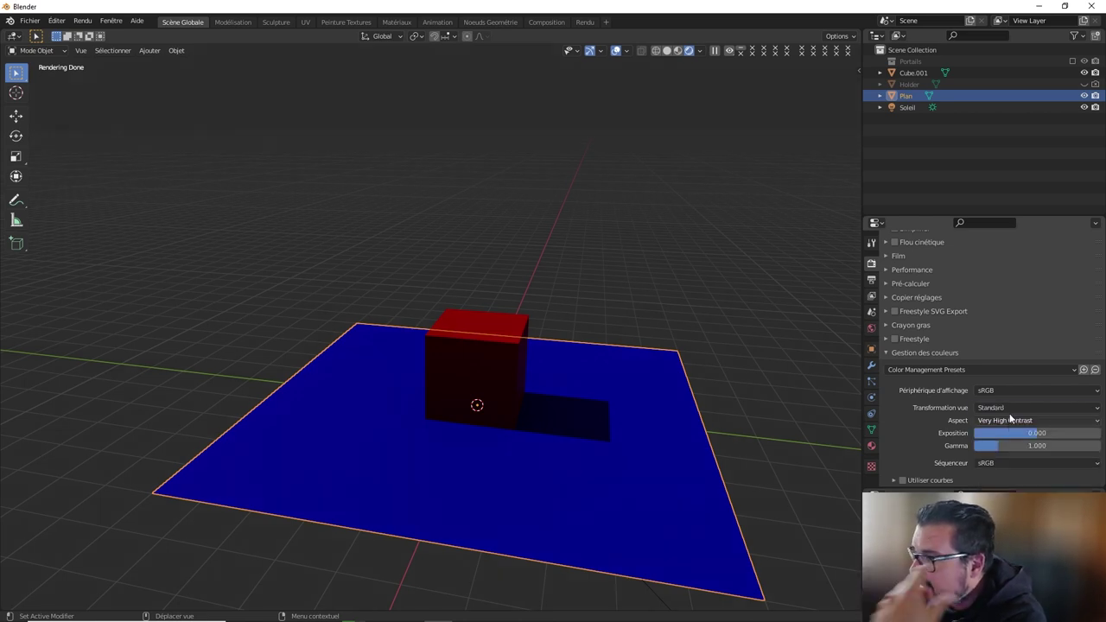
pyautogui.click(1030, 421)
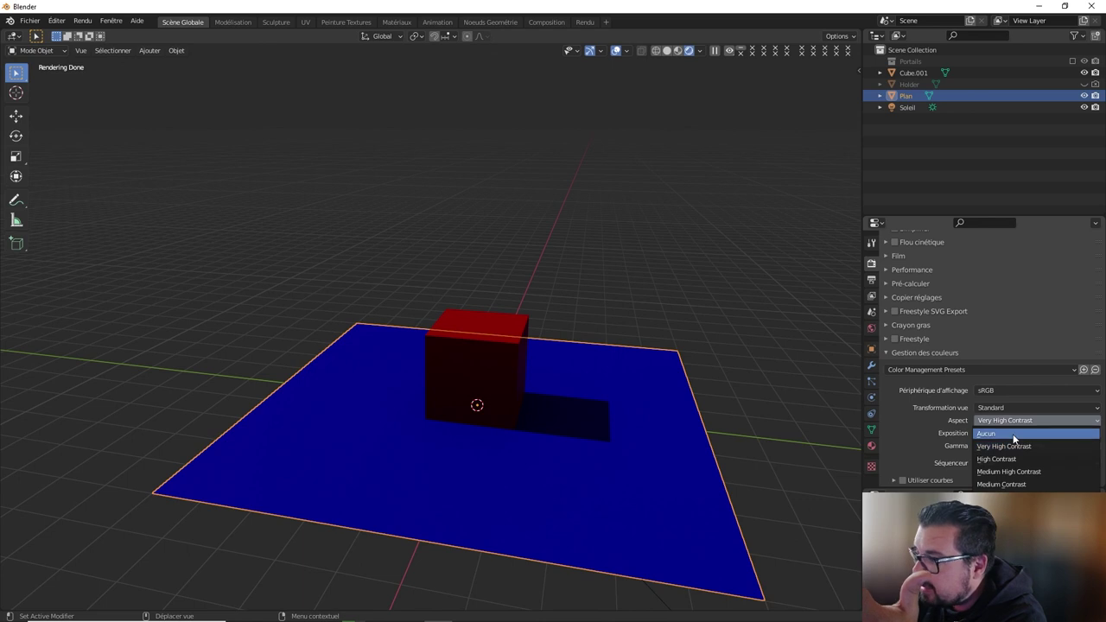
pyautogui.click(1014, 435)
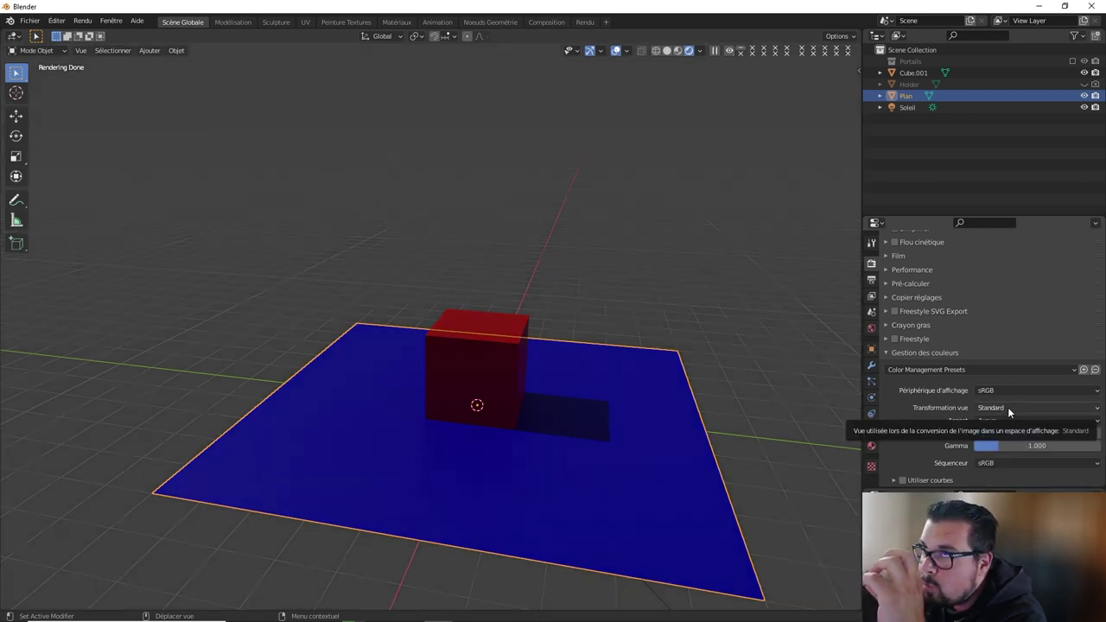
pyautogui.click(1009, 407)
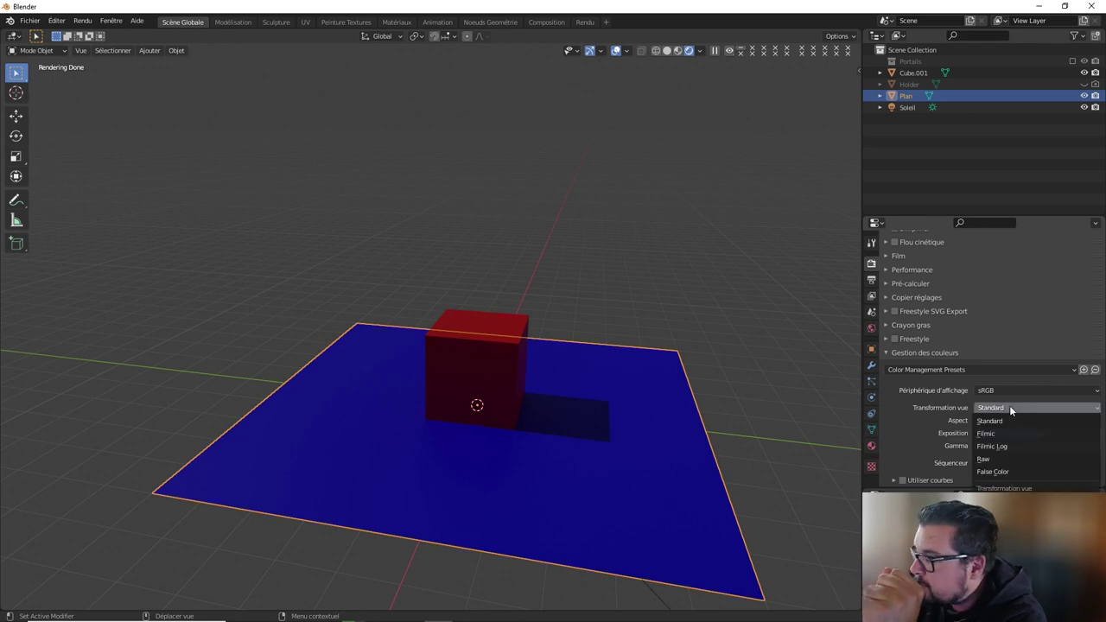
pyautogui.click(998, 433)
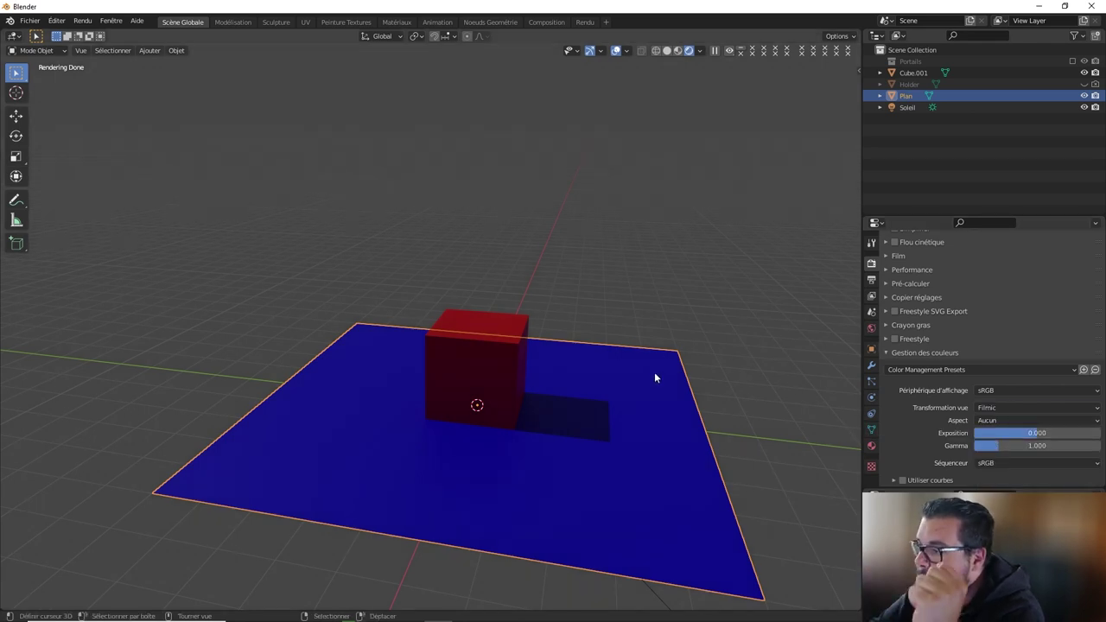
# In the Matériaux workspace, open the plane's BSDF base colour picker in RGB mode.
pyautogui.click(396, 22)
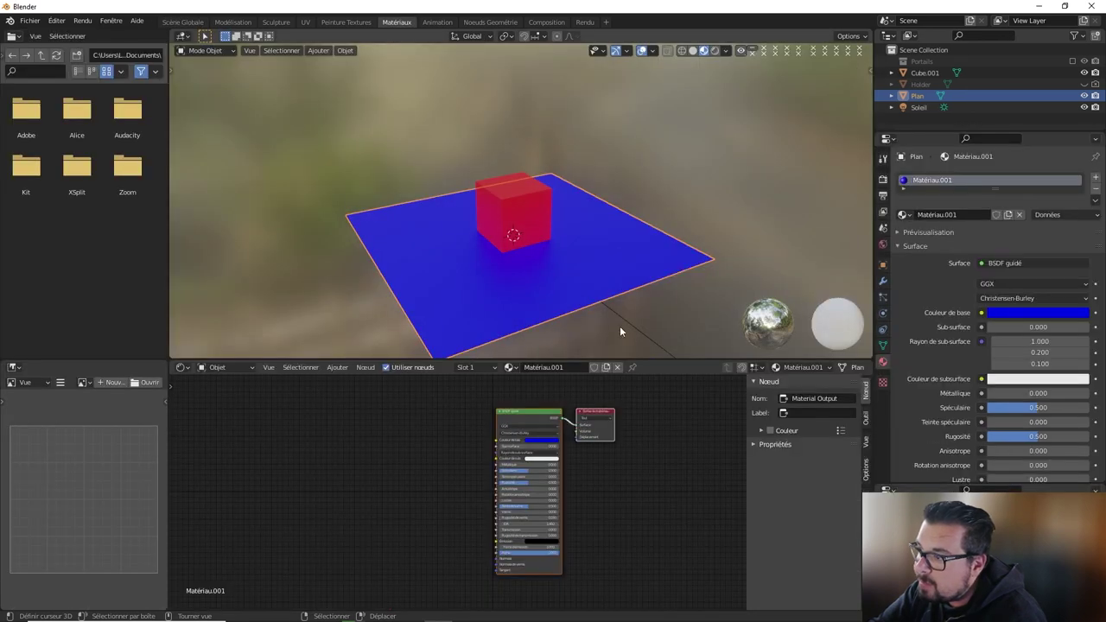
pyautogui.click(546, 442)
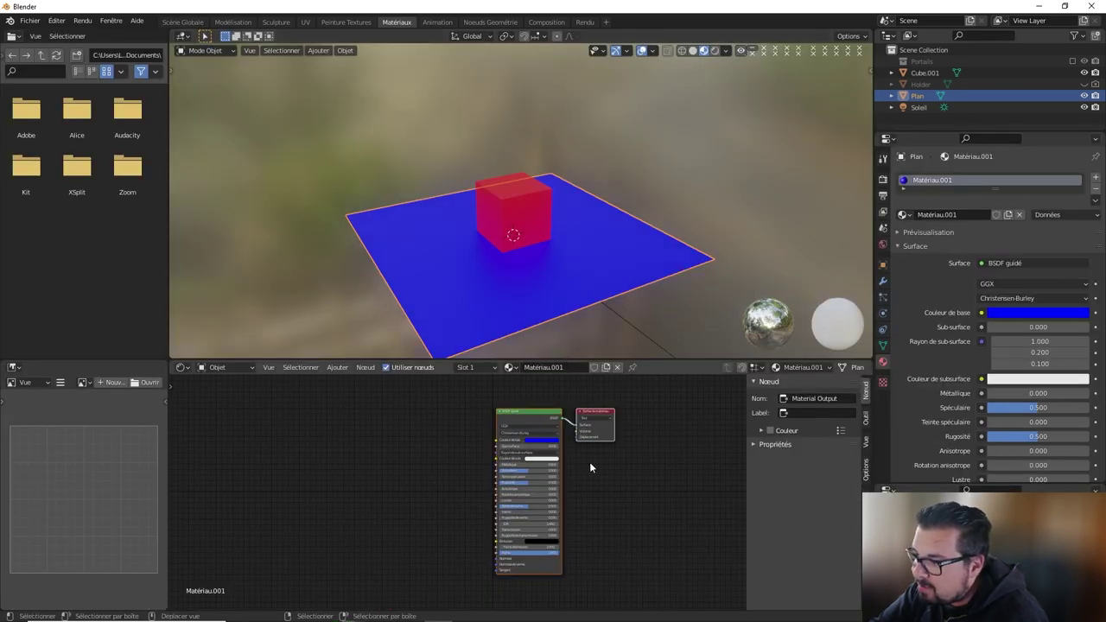
pyautogui.scroll(2, 589, 462)
pyautogui.scroll(3, 577, 462)
pyautogui.moveTo(510, 417); pyautogui.dragTo(385, 558, button='middle')
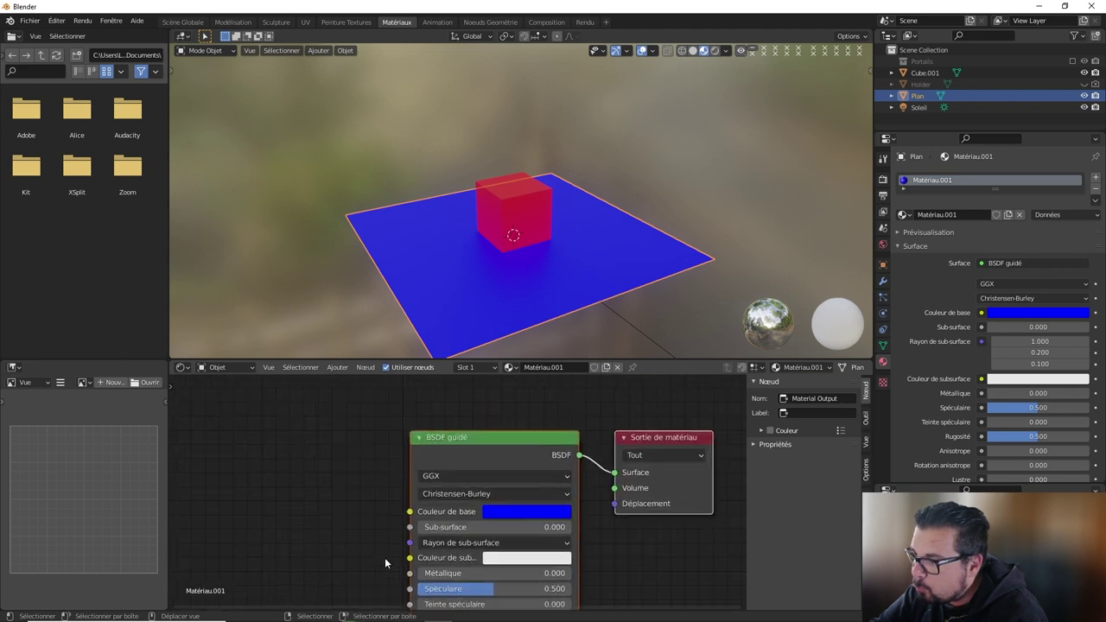
pyautogui.click(532, 512)
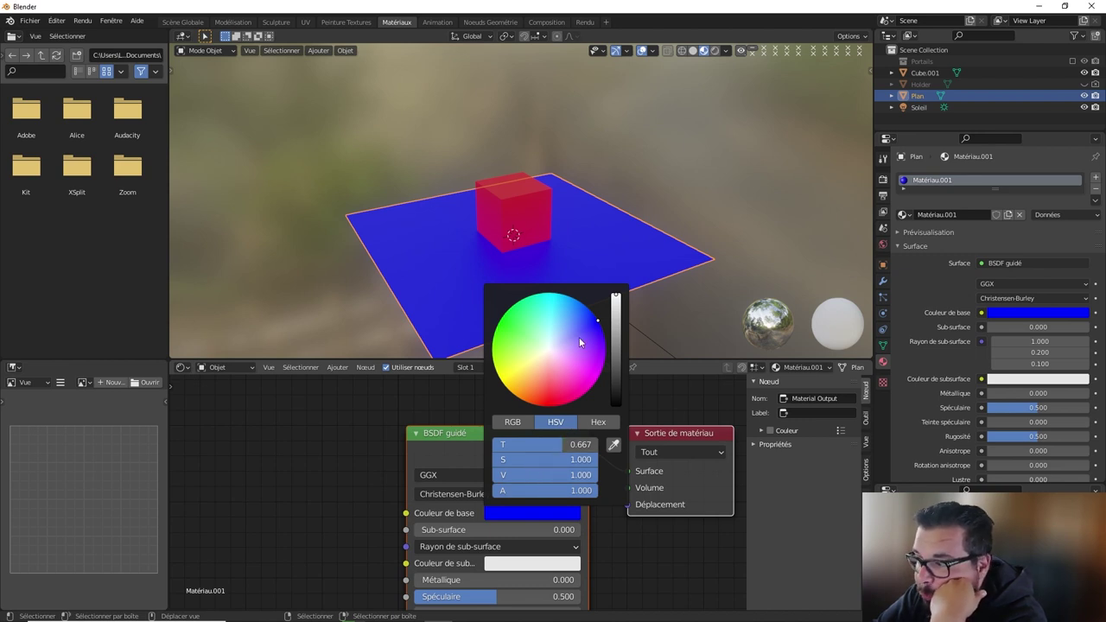
pyautogui.click(514, 427)
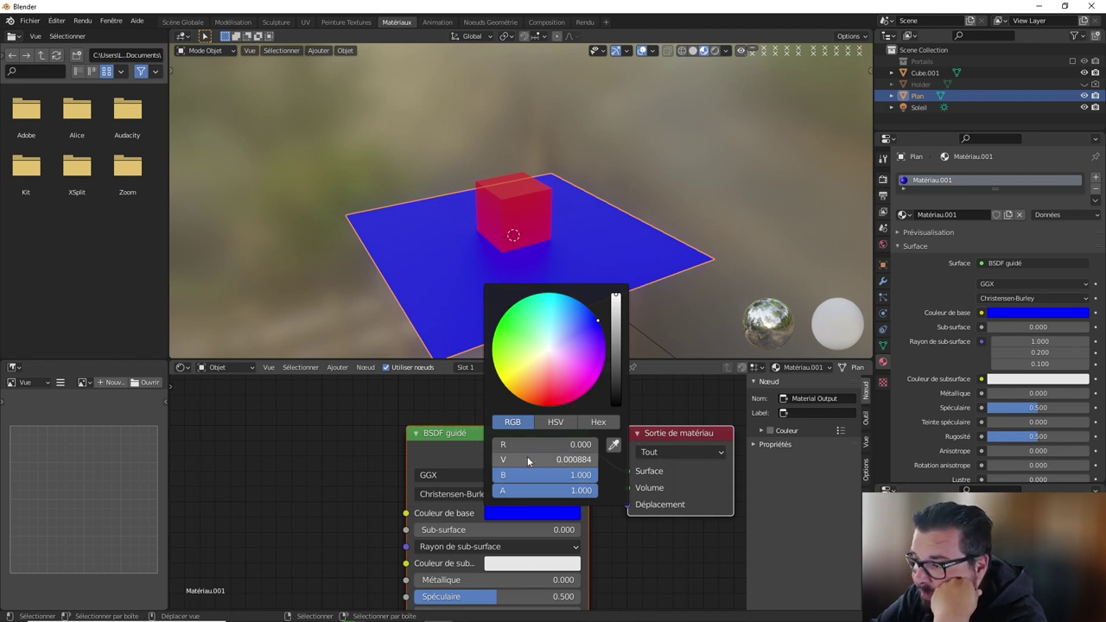
pyautogui.moveTo(527, 460)
pyautogui.mouseDown()
pyautogui.moveTo(553, 458)
pyautogui.moveTo(515, 461)
pyautogui.mouseUp()
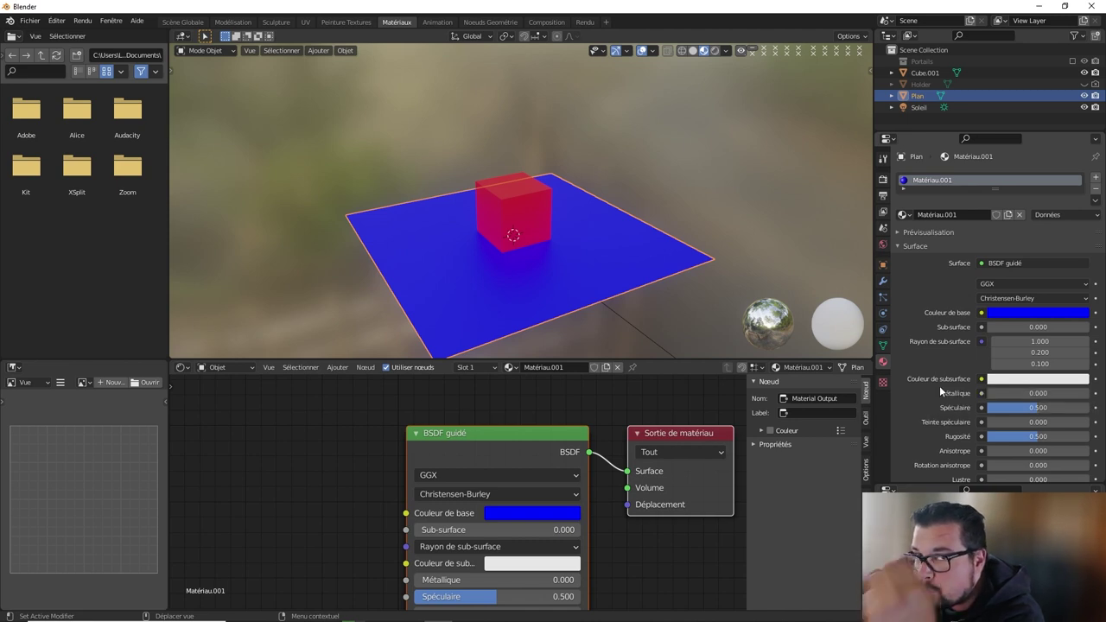
# Set the base colour's red and green channels to 1, making the plane white.
pyautogui.click(554, 511)
pyautogui.click(510, 445)
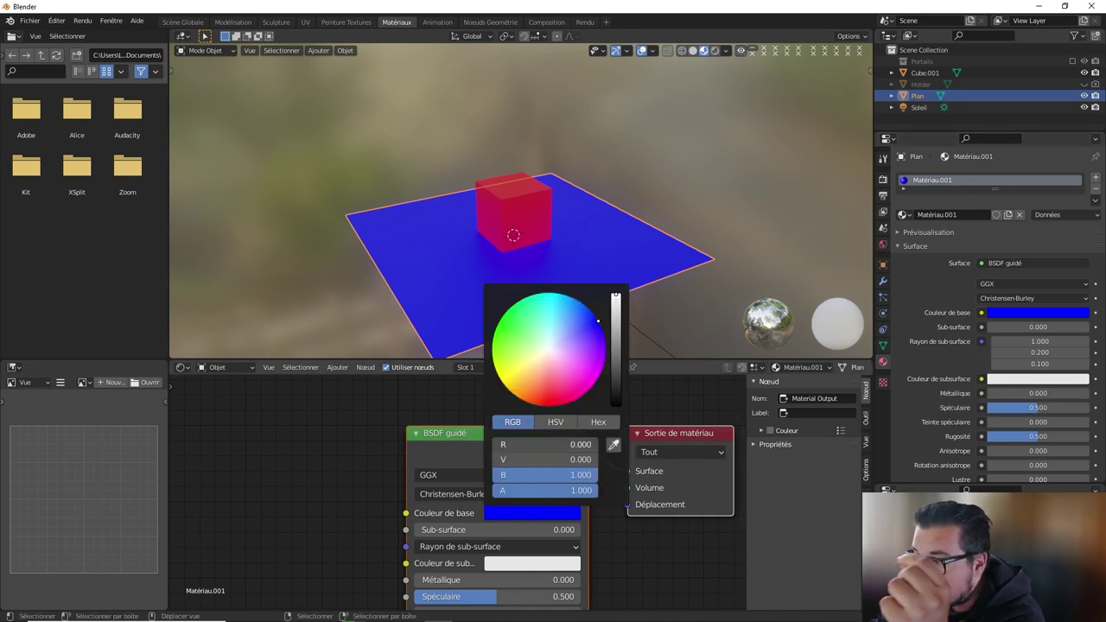
pyautogui.write('1')
pyautogui.press('Return')
pyautogui.click(505, 460)
pyautogui.write('1')
pyautogui.press('Return')
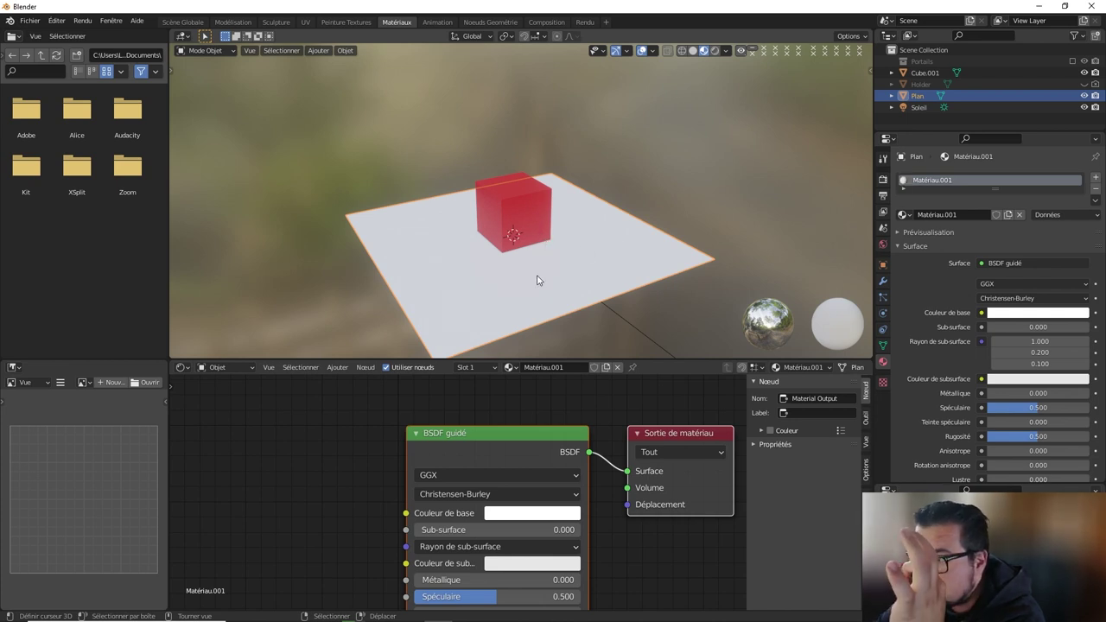
# Reopen the BSDF base colour and zero the red and green channels, leaving blue at 1.000.
pyautogui.click(530, 515)
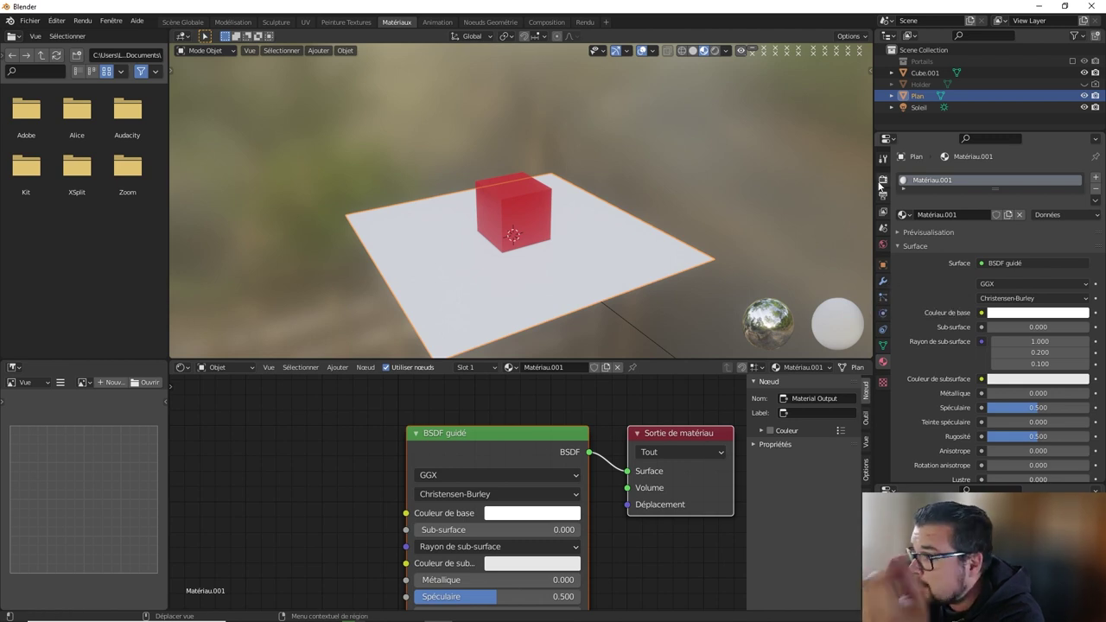
pyautogui.click(558, 516)
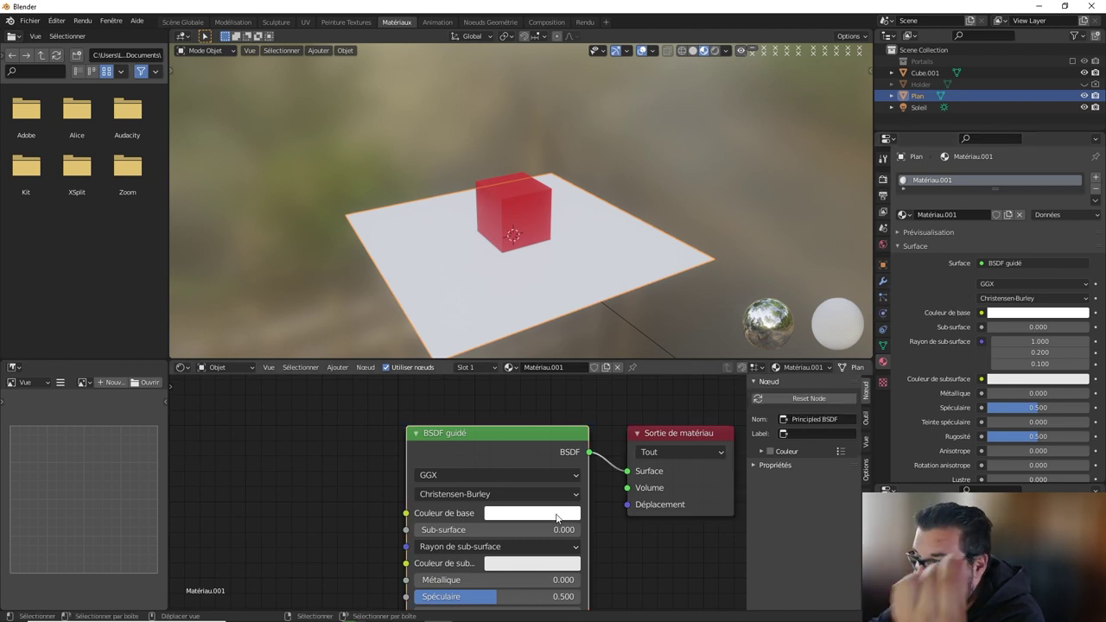
pyautogui.click(558, 517)
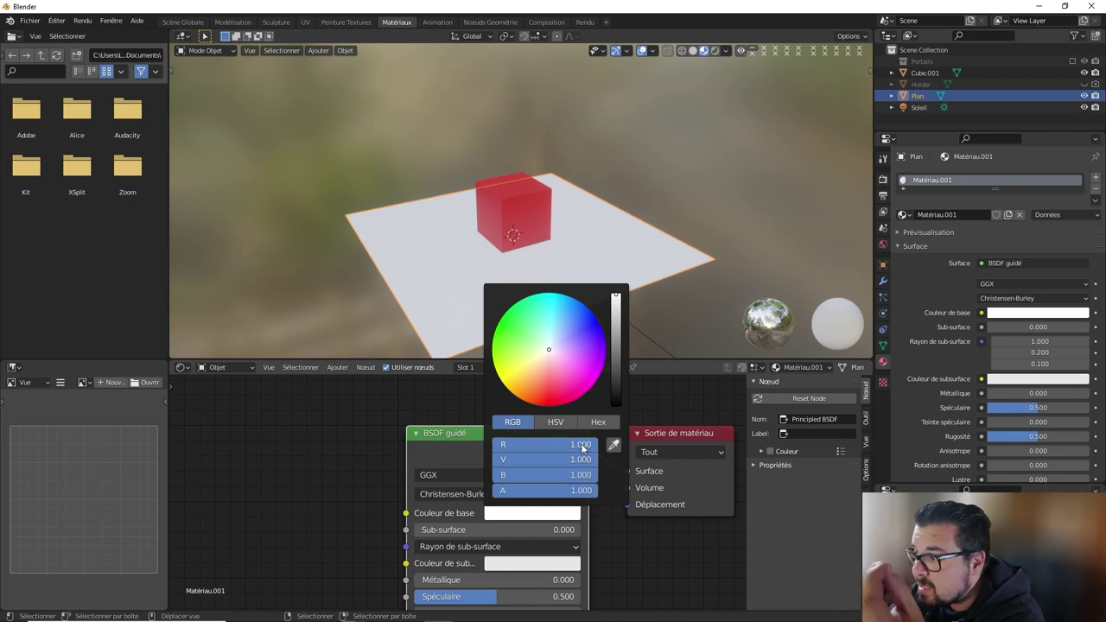
pyautogui.press('BackSpace')
pyautogui.press('BackSpace')
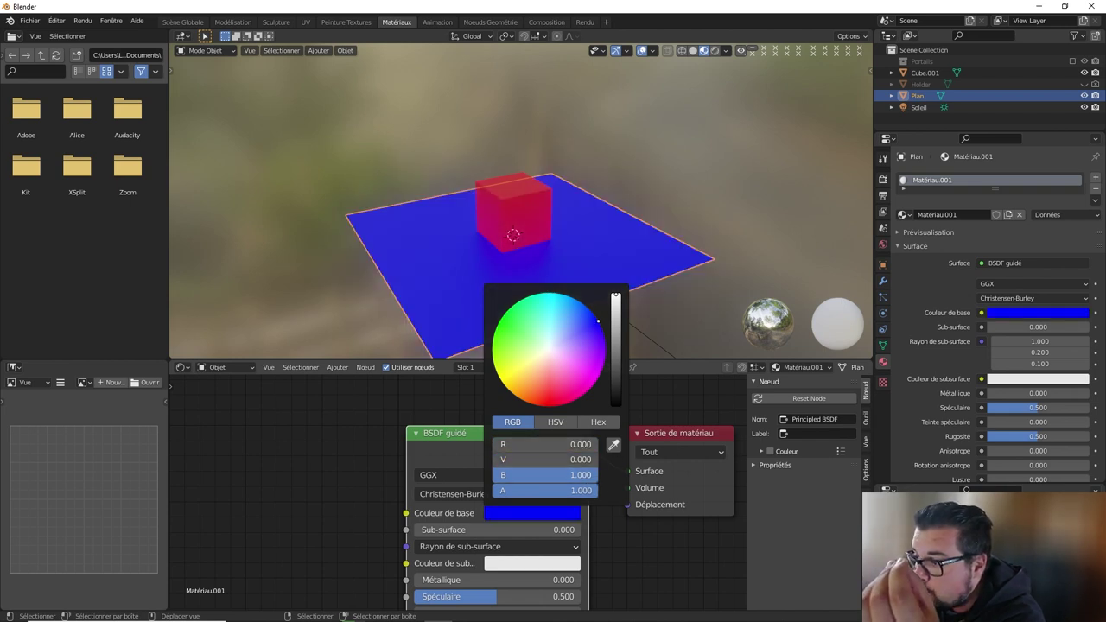
pyautogui.press('BackSpace')
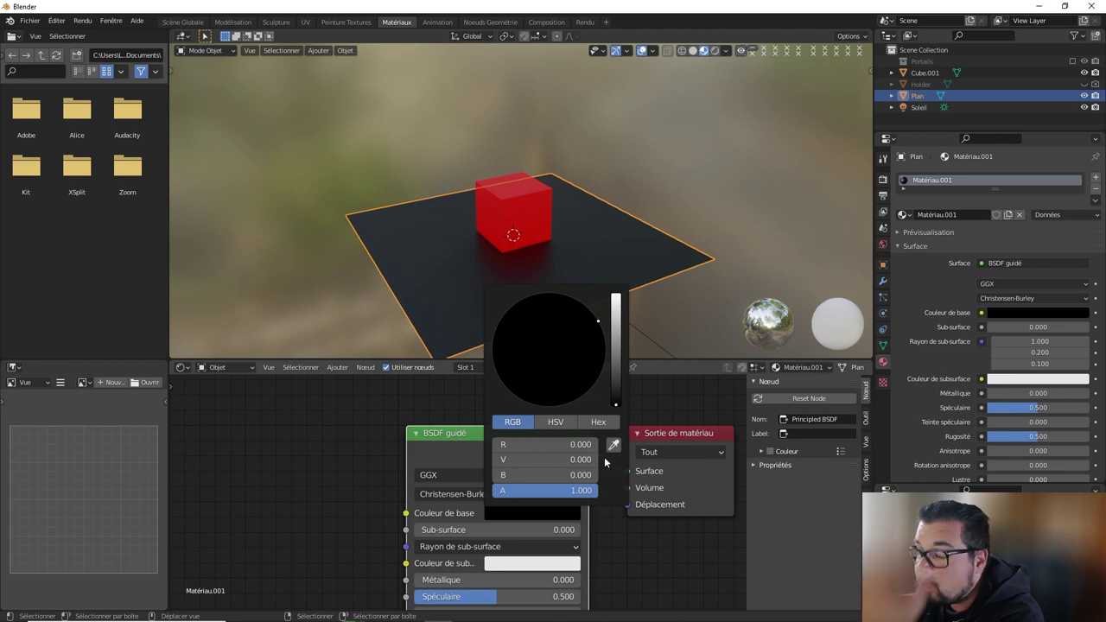
# Expand Color Management in the render settings and set the display device to Aucun.
pyautogui.click(883, 180)
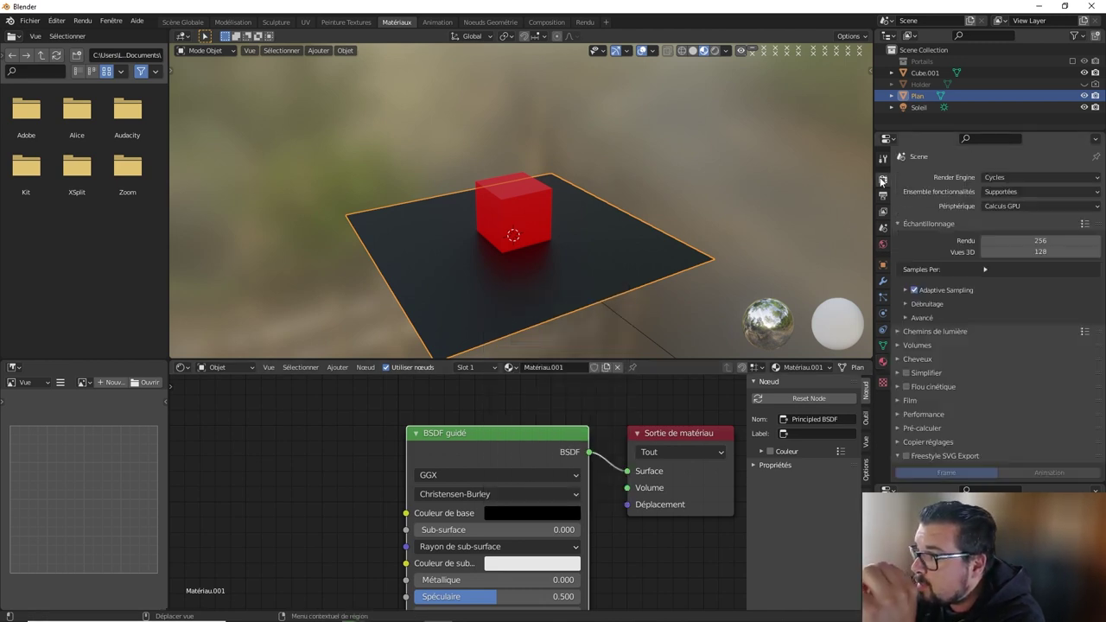
pyautogui.scroll(-2, 1011, 436)
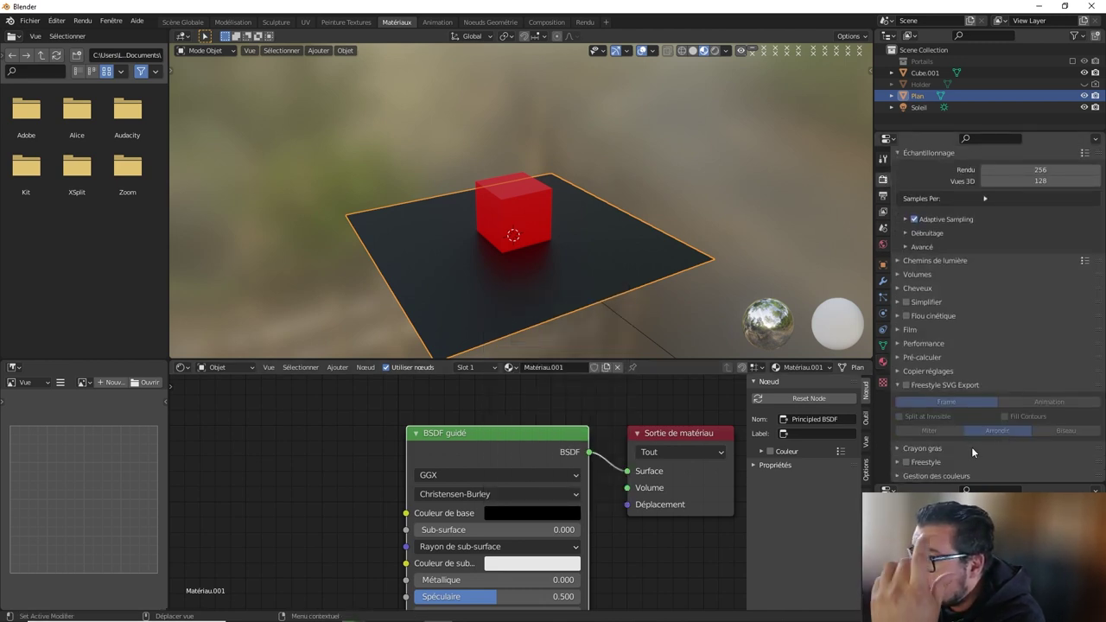
pyautogui.click(937, 475)
pyautogui.scroll(-4, 1012, 458)
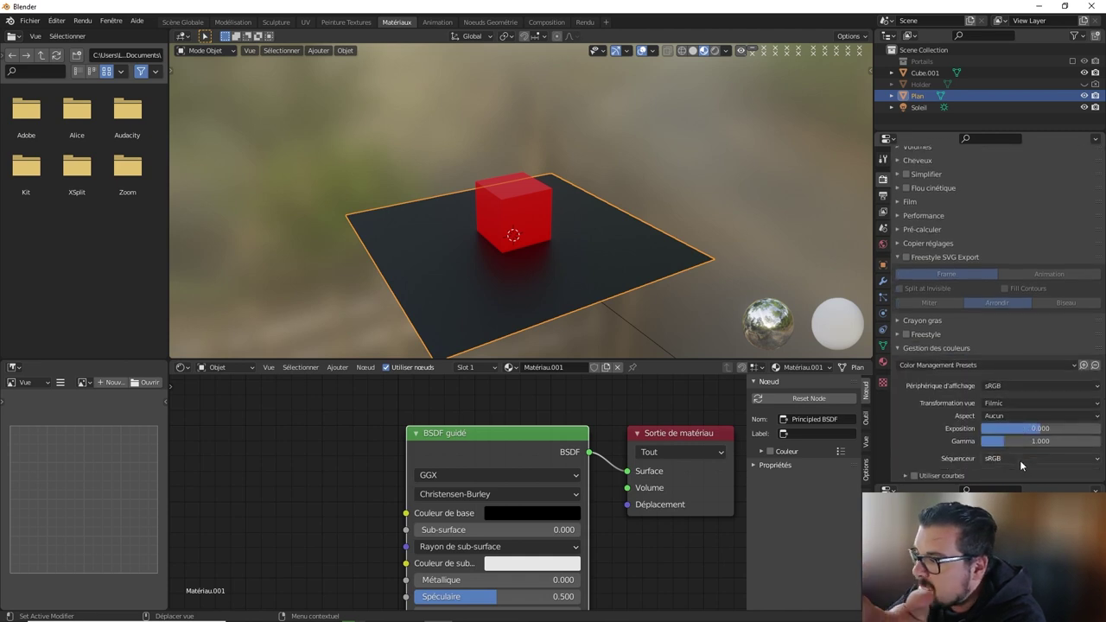
pyautogui.click(1014, 386)
pyautogui.click(994, 418)
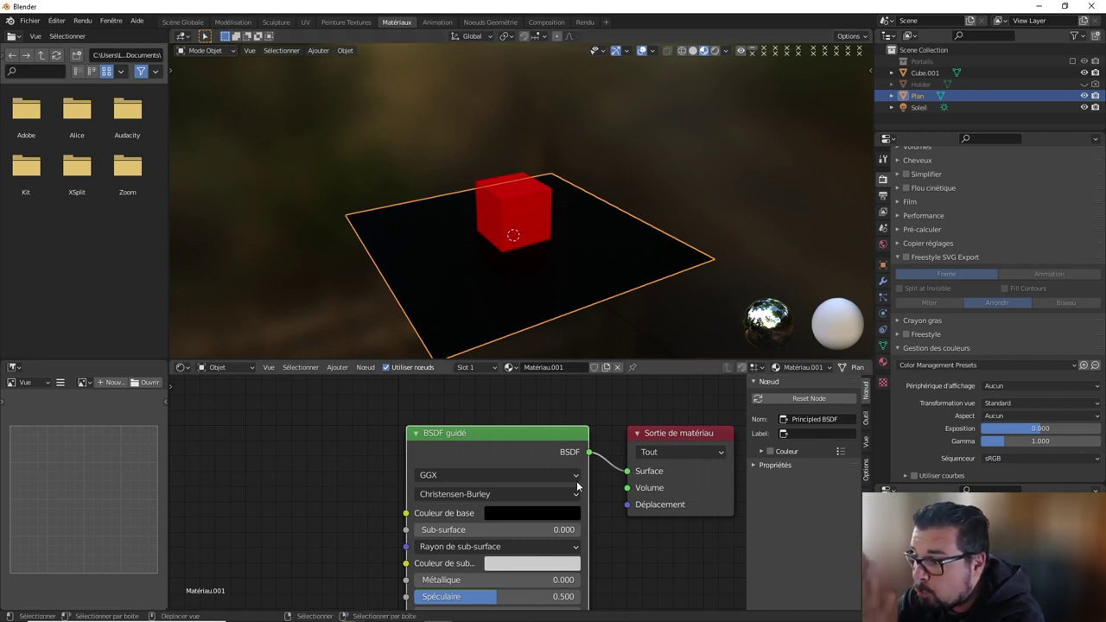
# Brighten the plane's base colour to white and restore the sRGB display device.
pyautogui.click(543, 511)
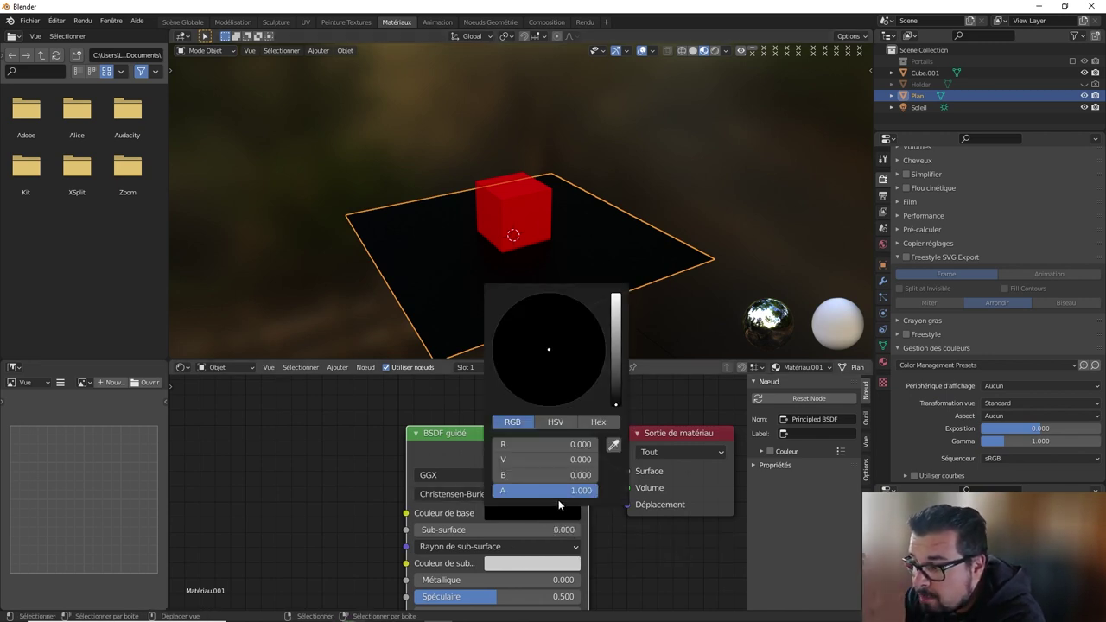
pyautogui.moveTo(616, 385); pyautogui.dragTo(615, 296)
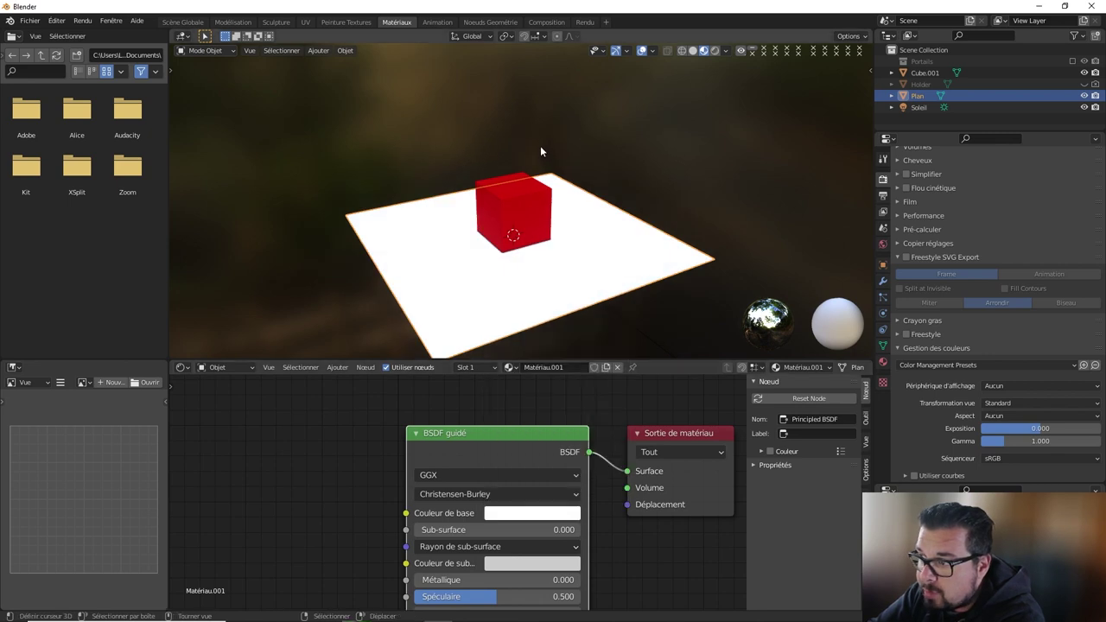
pyautogui.click(527, 563)
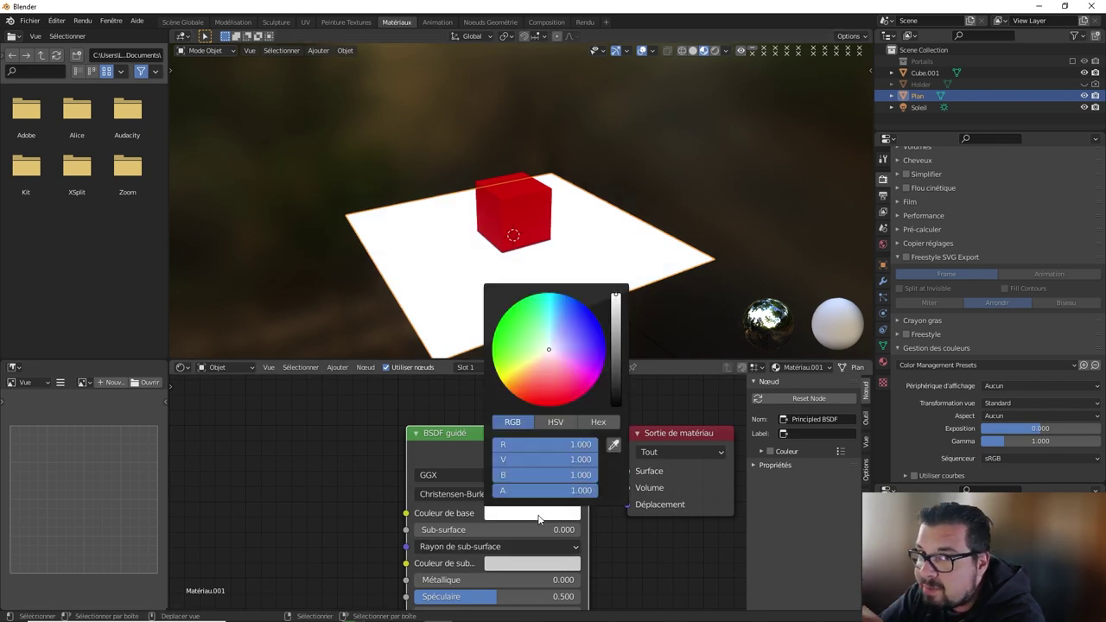
pyautogui.click(1030, 385)
pyautogui.click(1023, 398)
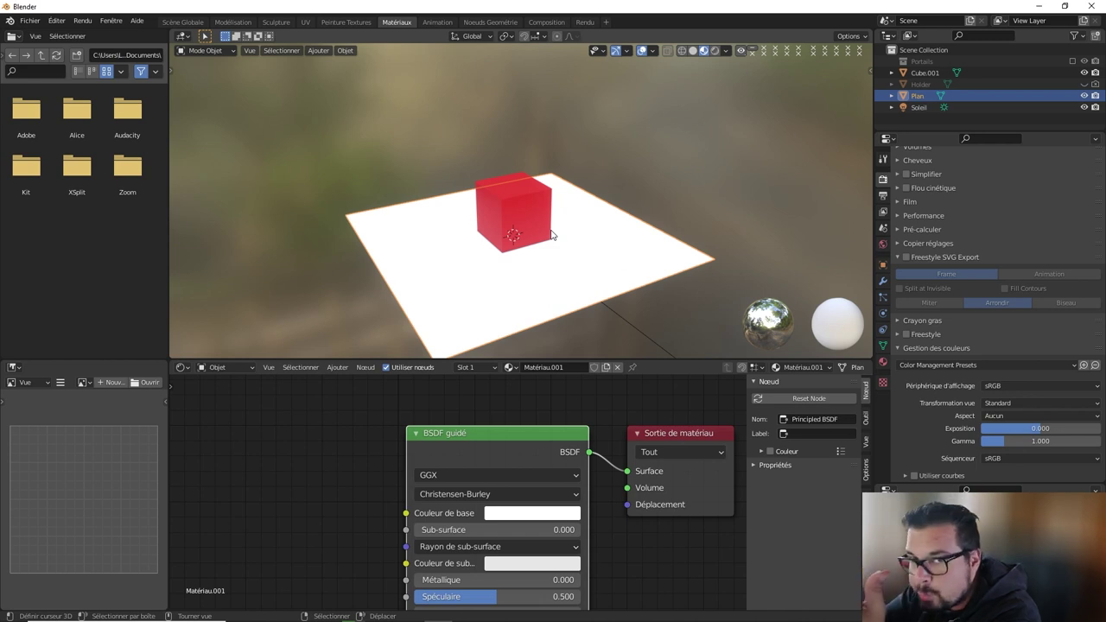
pyautogui.click(1041, 404)
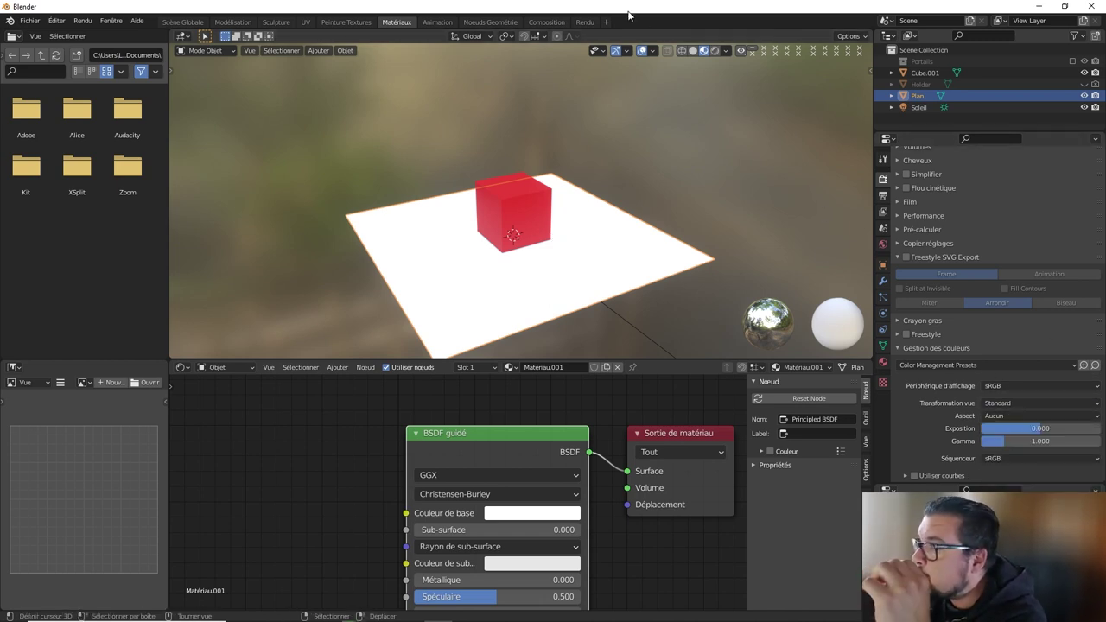
# Check the empty render result in the rendering workspace, then go back to Scène Globale.
pyautogui.click(585, 22)
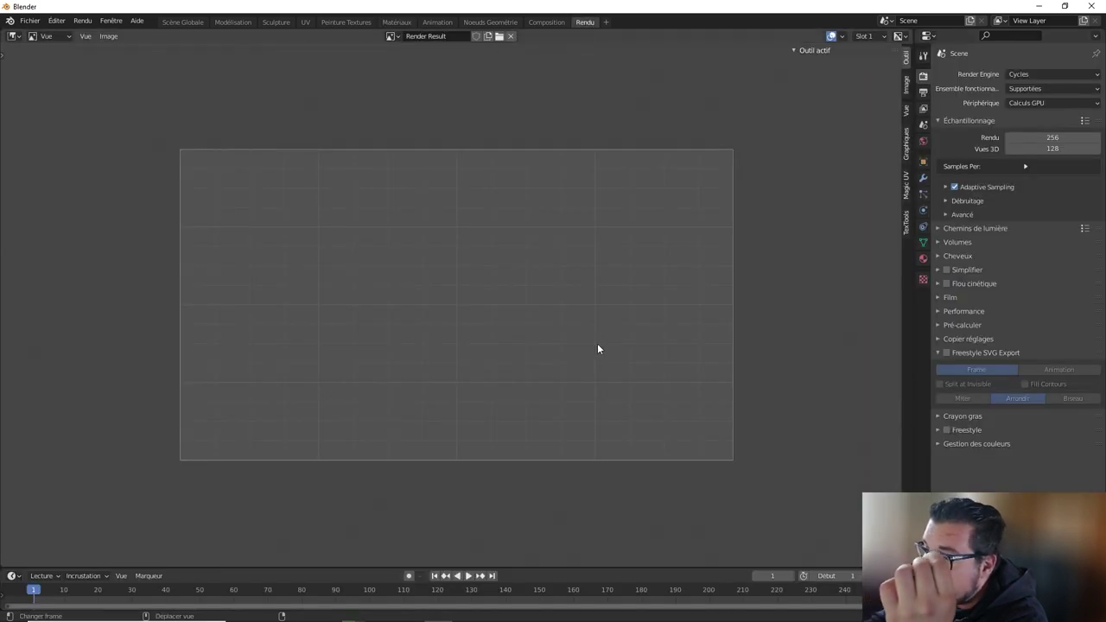
pyautogui.click(108, 38)
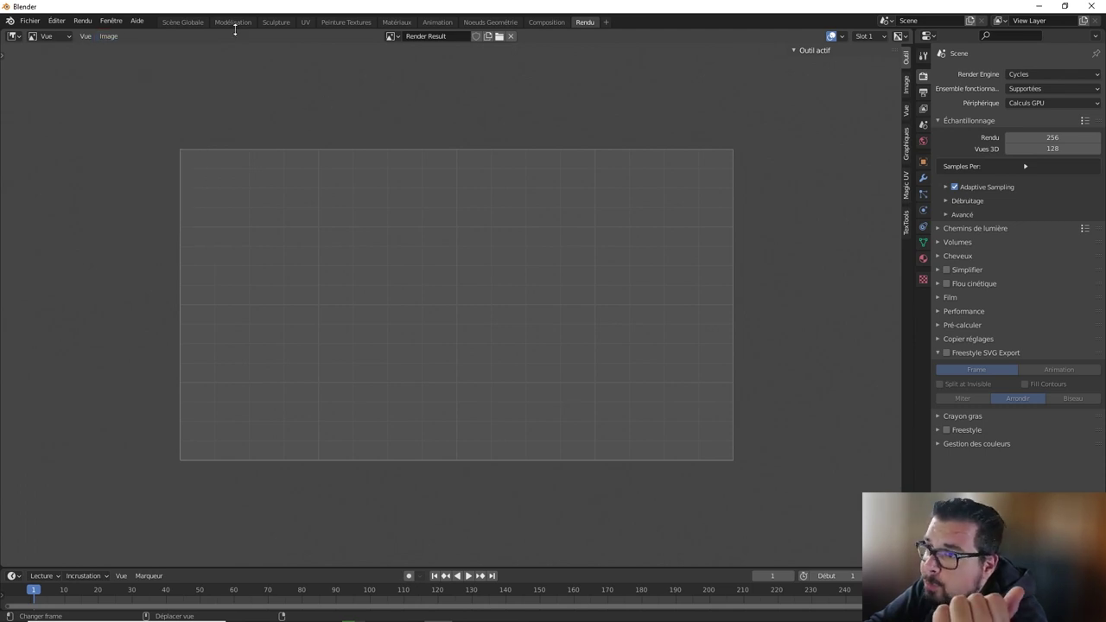
pyautogui.click(109, 35)
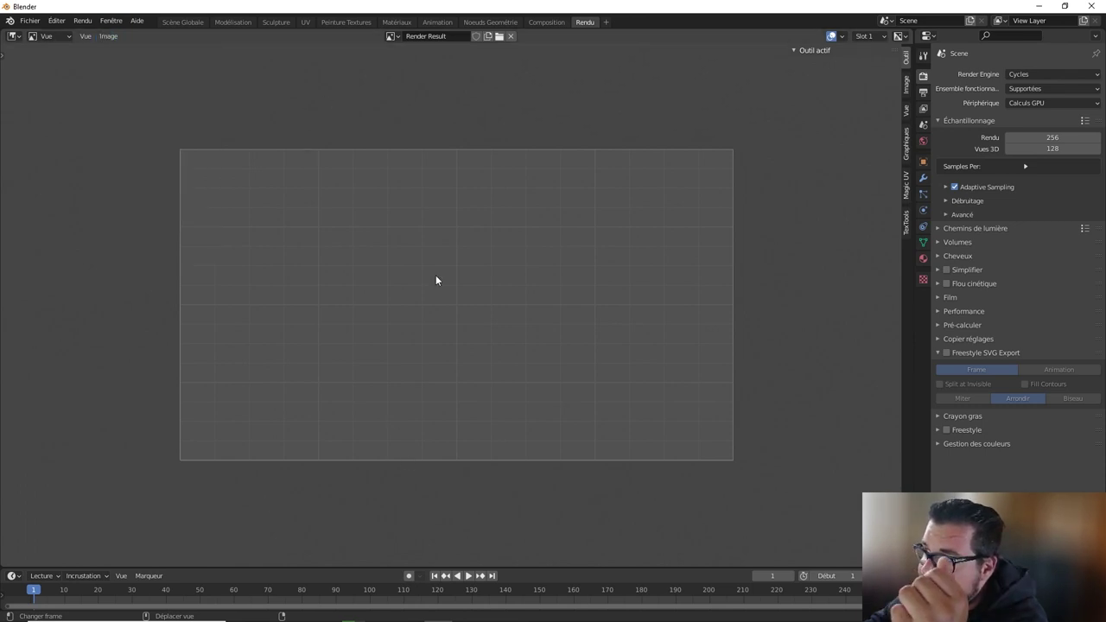
pyautogui.click(183, 22)
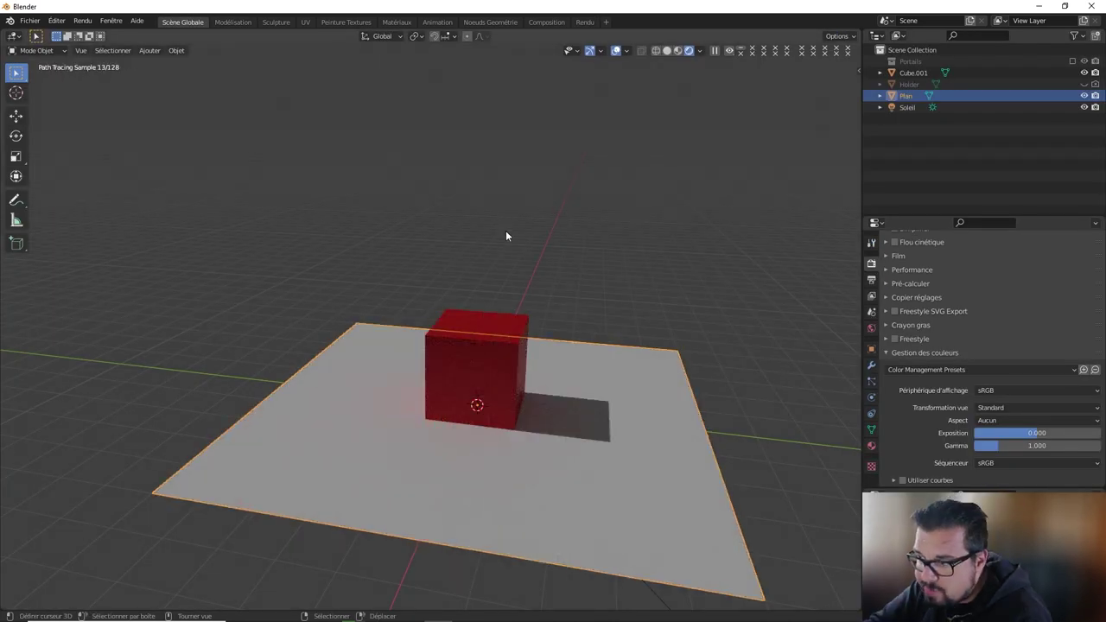
# Add a camera to the scene and look through it in camera view.
pyautogui.hotkey('shift', 'a')
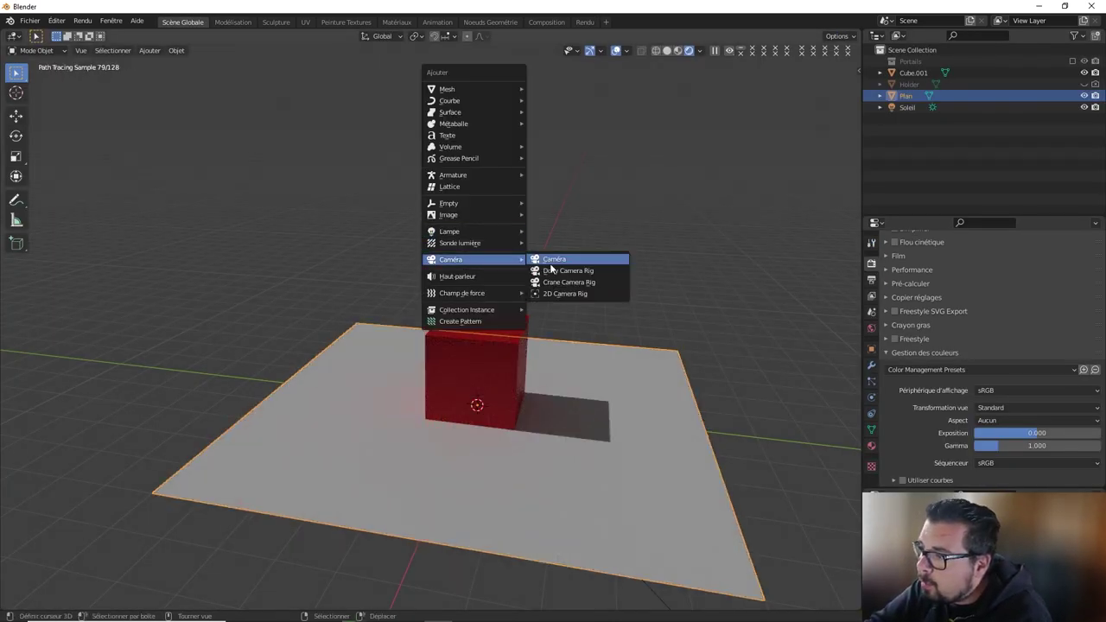
pyautogui.click(549, 263)
pyautogui.press('KP_0')
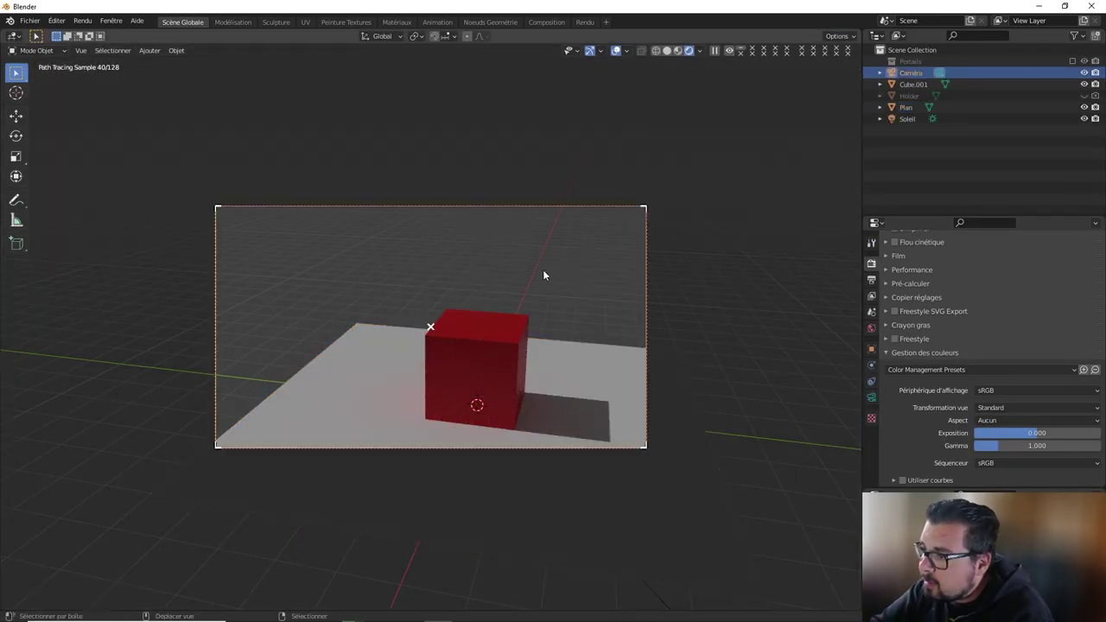
pyautogui.keyDown('shift'); pyautogui.moveTo(542, 274); pyautogui.dragTo(487, 215, button='middle'); pyautogui.keyUp('shift')
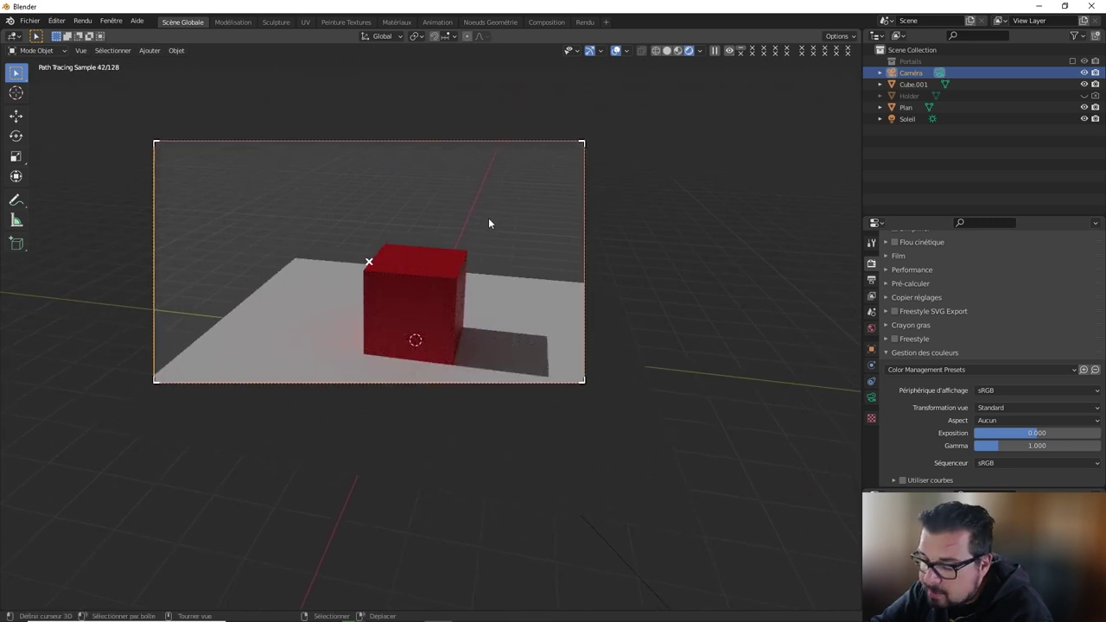
pyautogui.press('Escape')
# Turn on Camera to View and re-aim the camera to frame the red cube up close.
pyautogui.press('n')
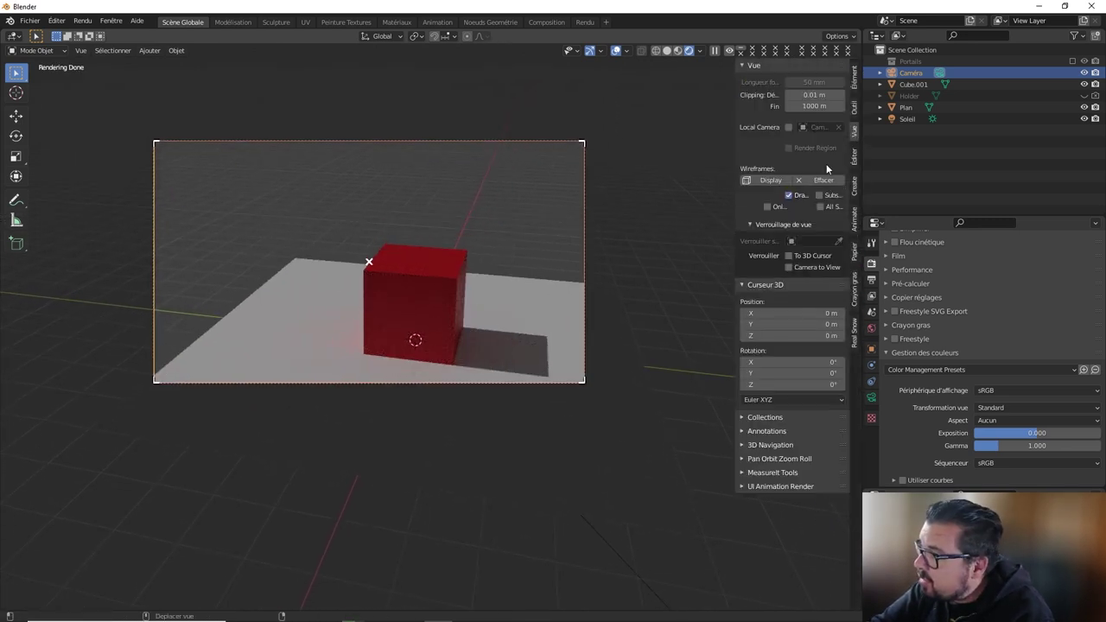
pyautogui.click(788, 268)
pyautogui.press('n')
pyautogui.moveTo(565, 310)
pyautogui.mouseDown(button='middle')
pyautogui.moveTo(496, 251)
pyautogui.moveTo(514, 292)
pyautogui.mouseUp(button='middle')
pyautogui.scroll(3, 496, 249)
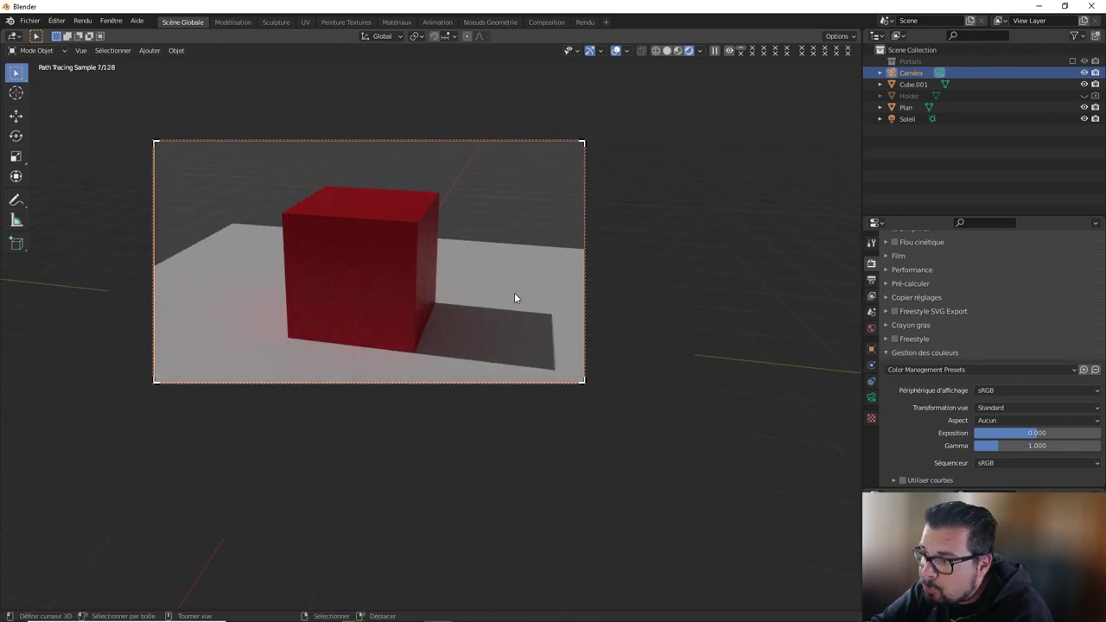
# Render the camera's still image in Cycles from the Rendu workspace.
pyautogui.click(585, 22)
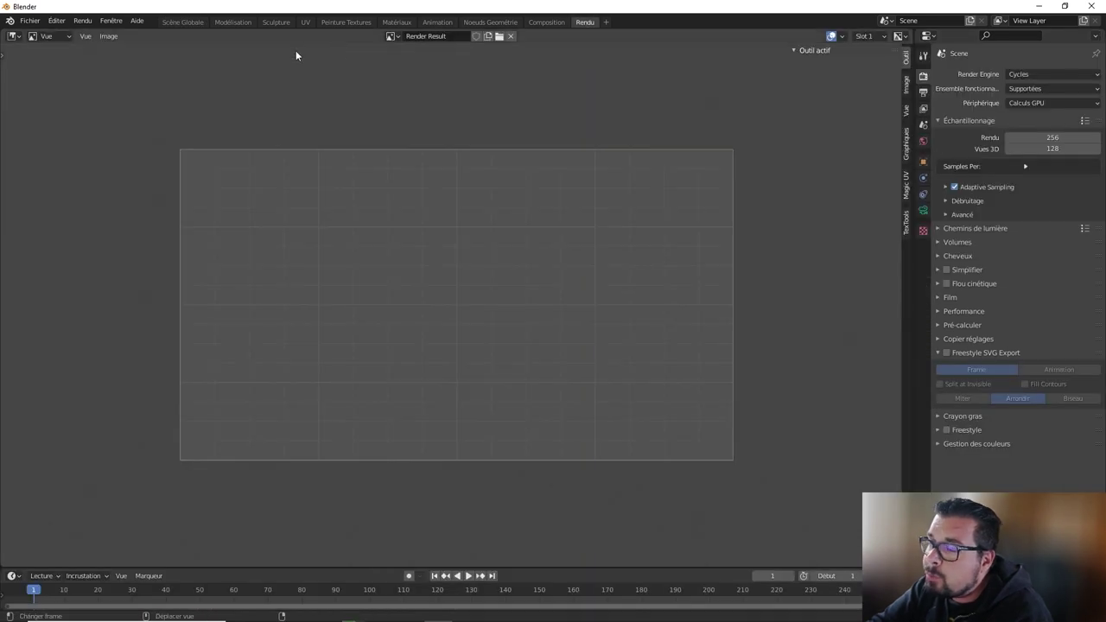
pyautogui.click(82, 20)
pyautogui.click(114, 36)
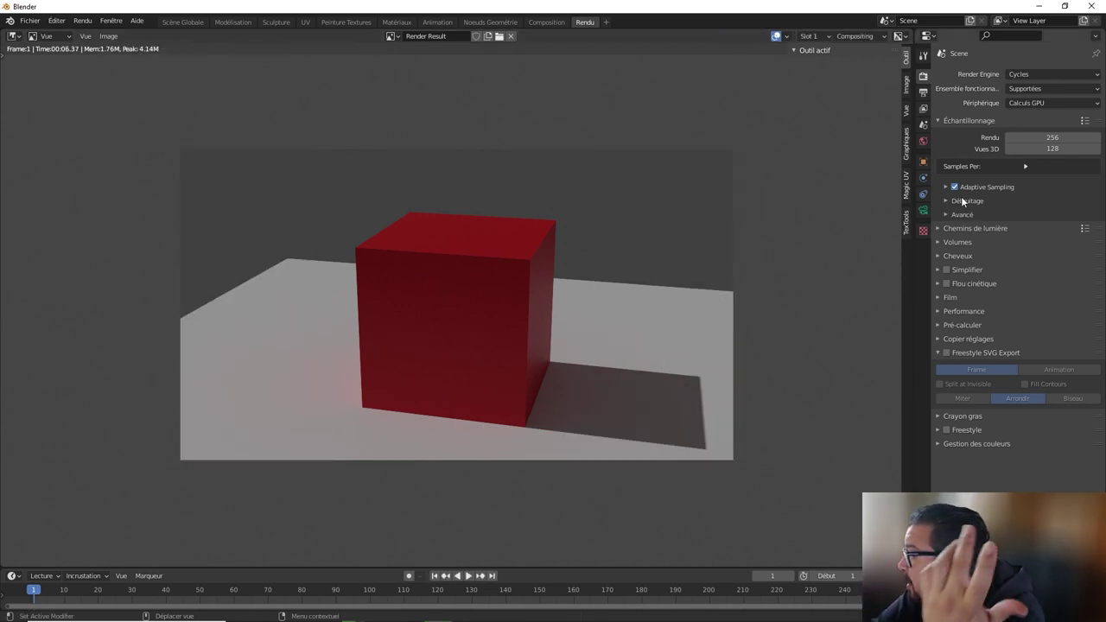
# Show the Output properties (1920 × 1080, PNG, RGBA, 8-bit) and expand the Méta-données panel.
pyautogui.click(928, 91)
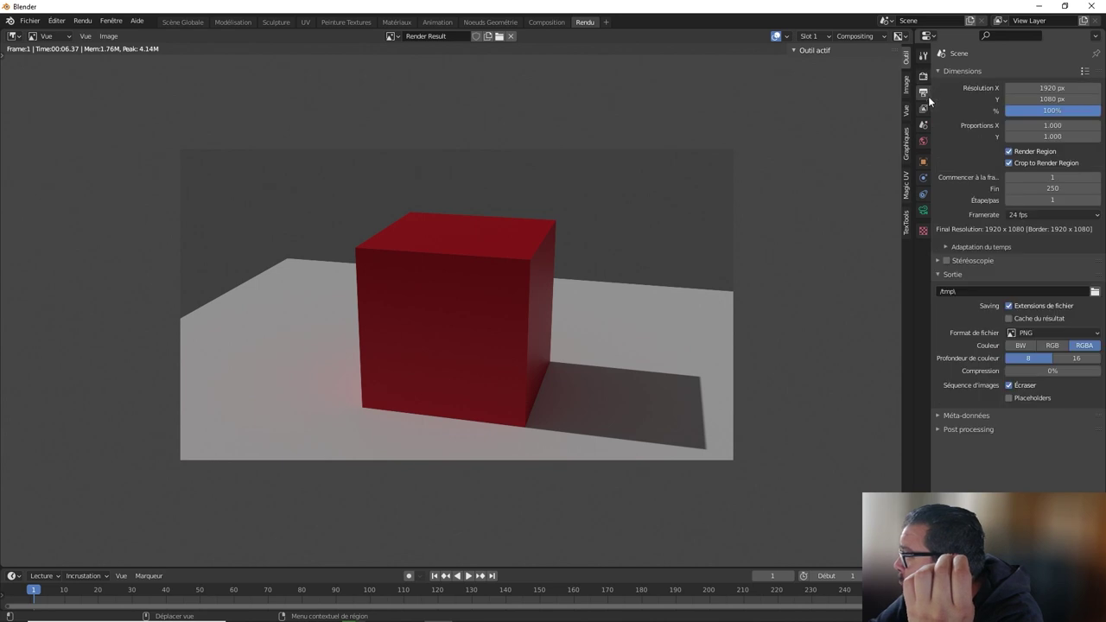
pyautogui.click(967, 415)
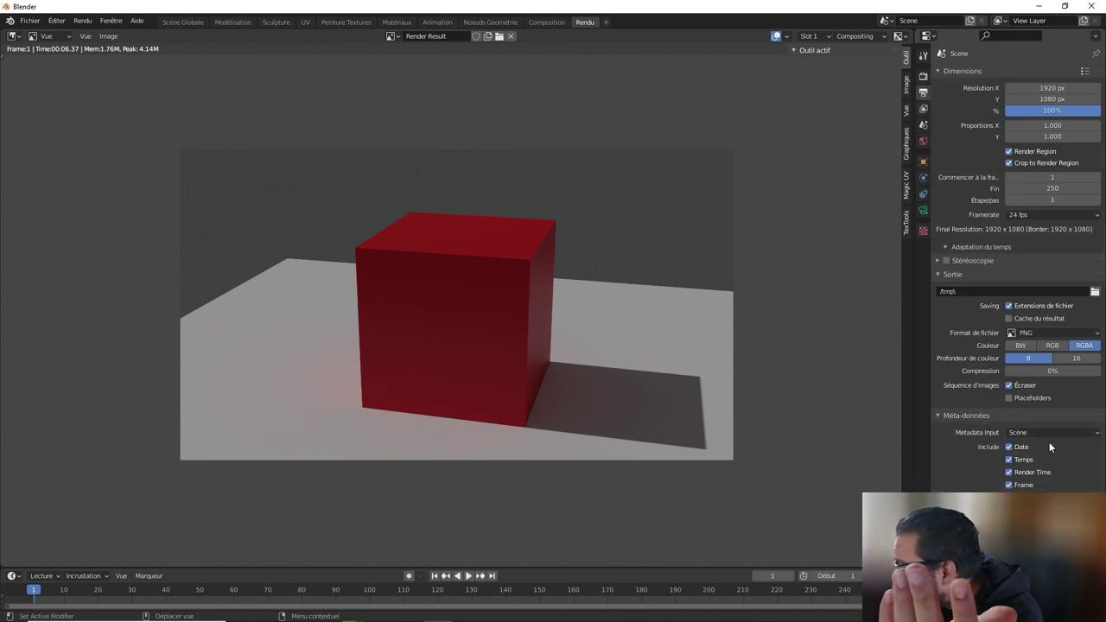
pyautogui.scroll(-2, 1049, 441)
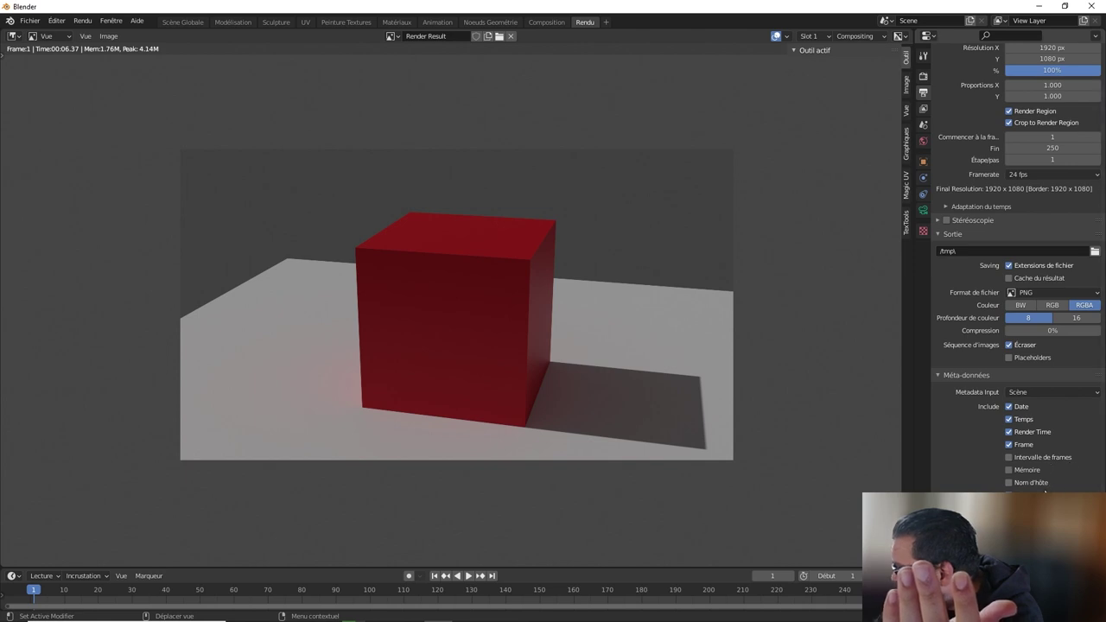
pyautogui.scroll(1, 1045, 491)
pyautogui.scroll(-1, 1019, 268)
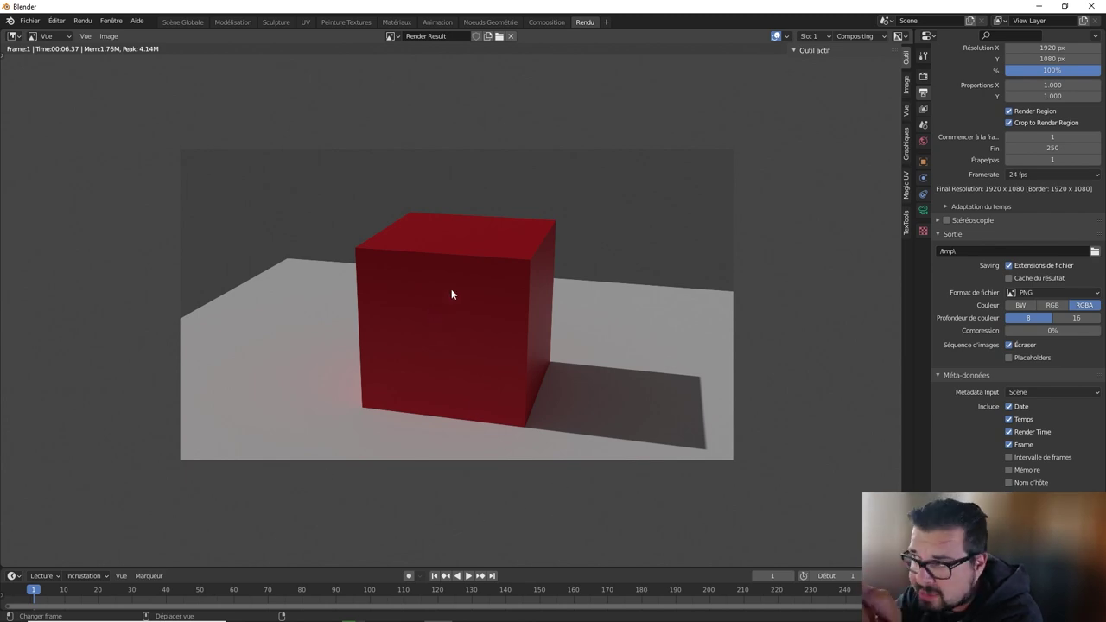
pyautogui.click(108, 35)
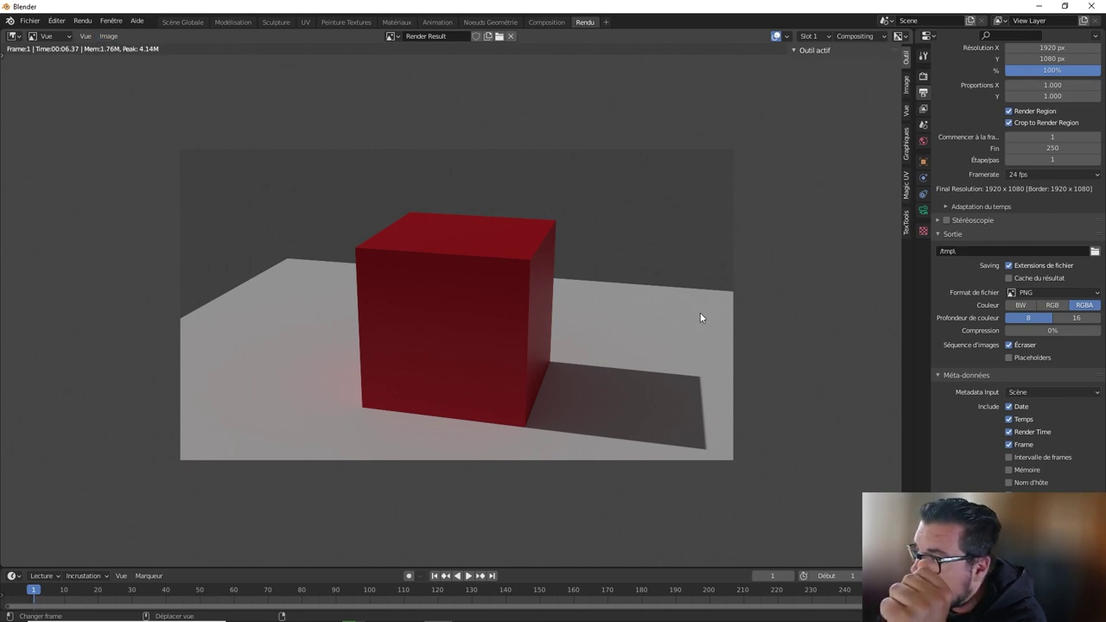
# Expand Gestion des couleurs with display device Aucun and render the still image again.
pyautogui.click(923, 76)
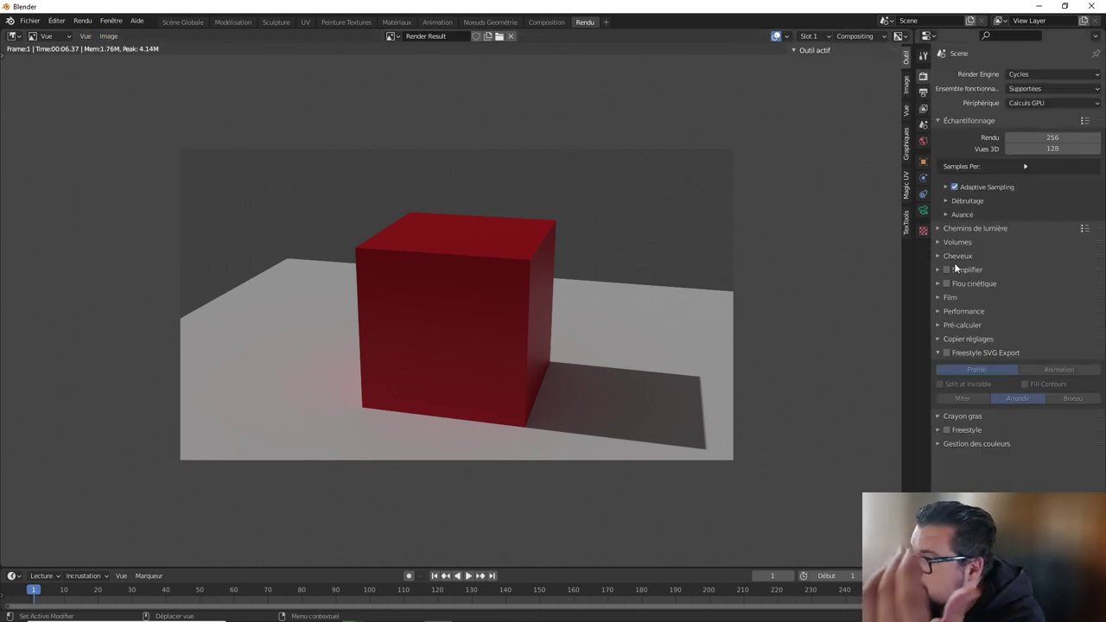
pyautogui.click(964, 446)
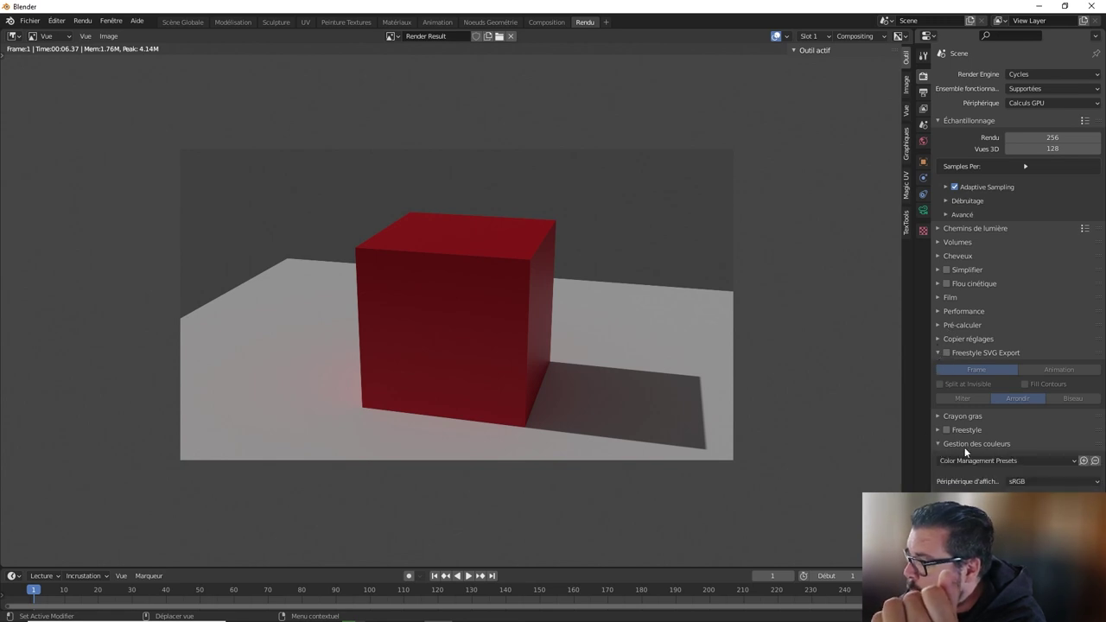
pyautogui.keyDown('ctrl'); pyautogui.scroll(1, 1052, 482); pyautogui.keyUp('ctrl')
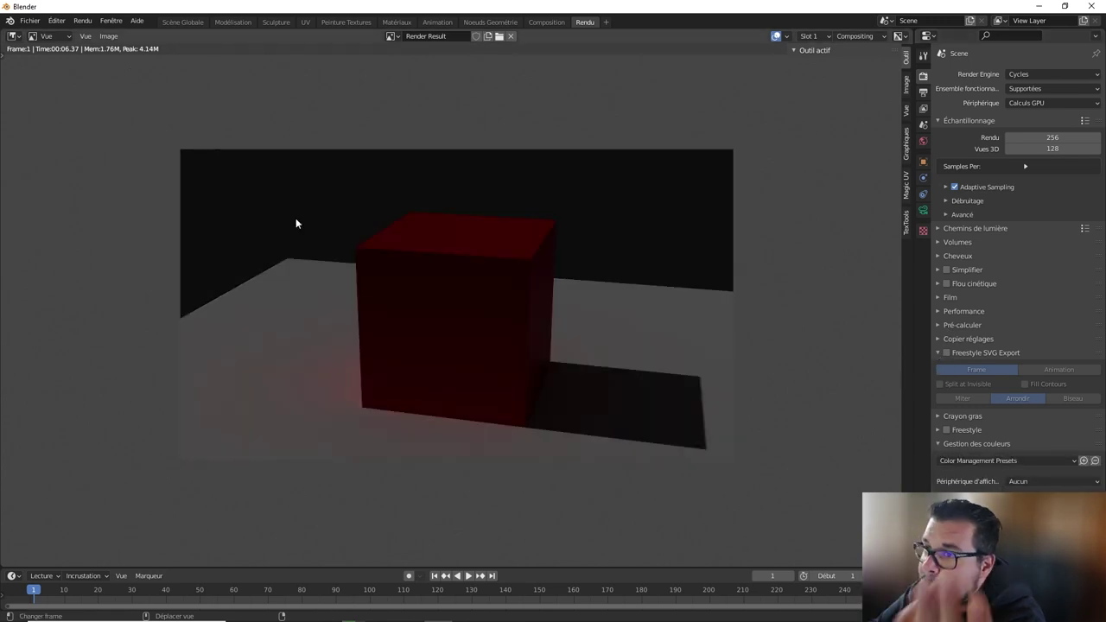
pyautogui.click(105, 36)
pyautogui.click(90, 24)
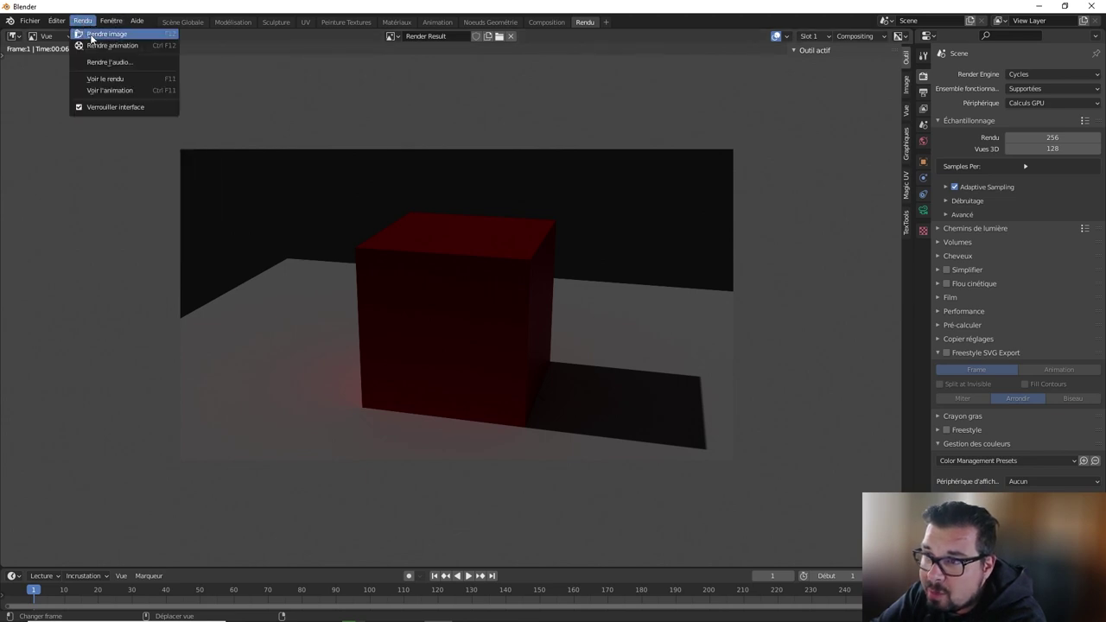
pyautogui.click(95, 36)
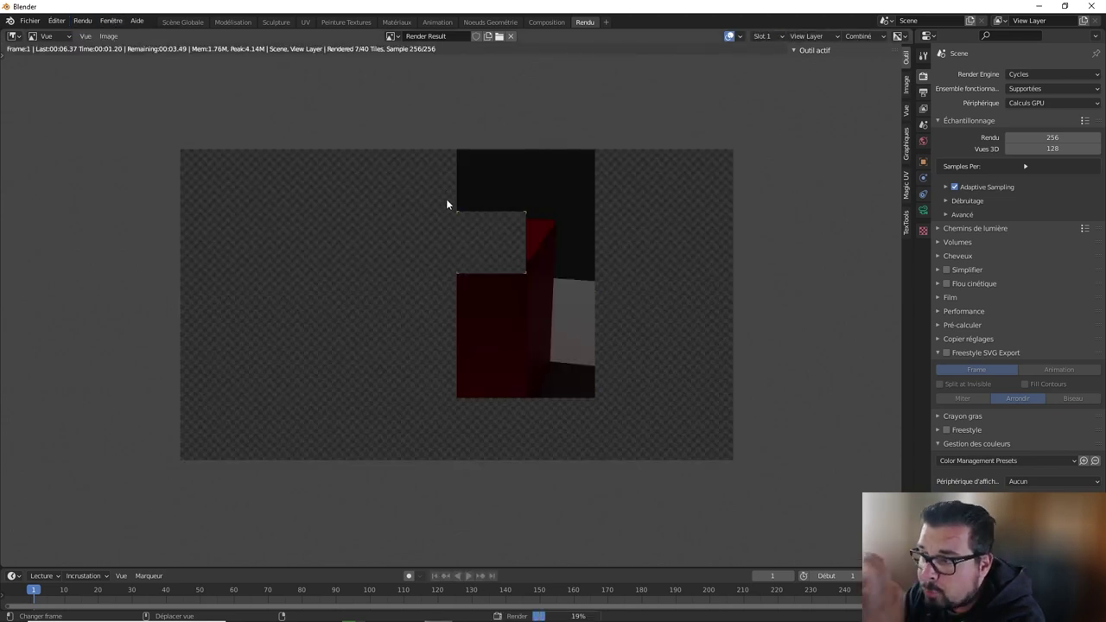
# Set the display device back to sRGB.
pyautogui.scroll(1, 631, 343)
pyautogui.scroll(-1, 632, 348)
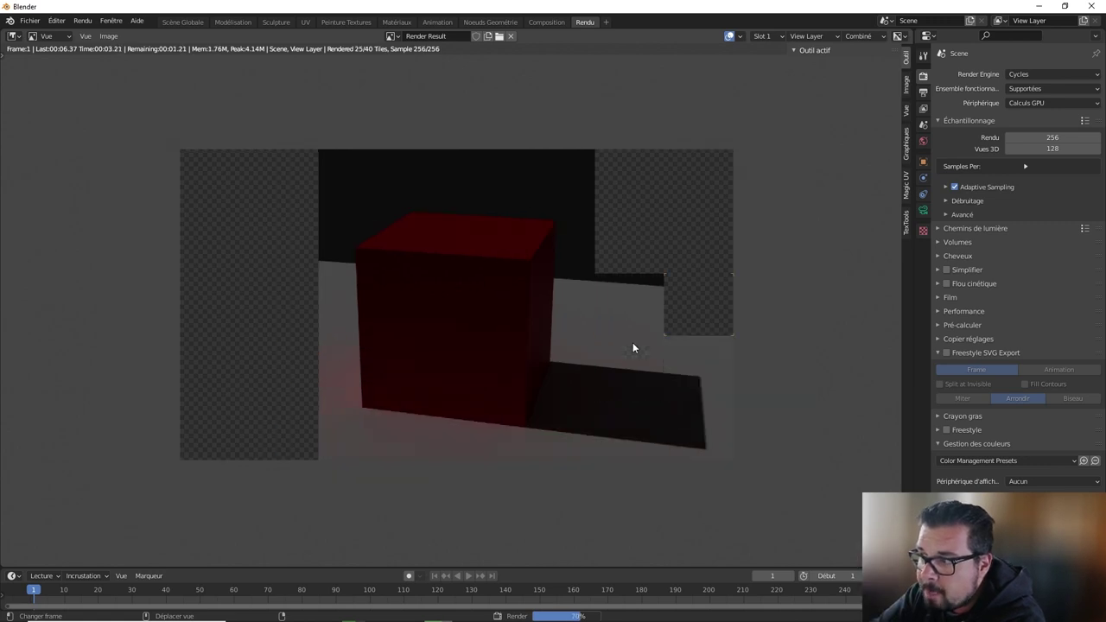
pyautogui.scroll(-1, 635, 337)
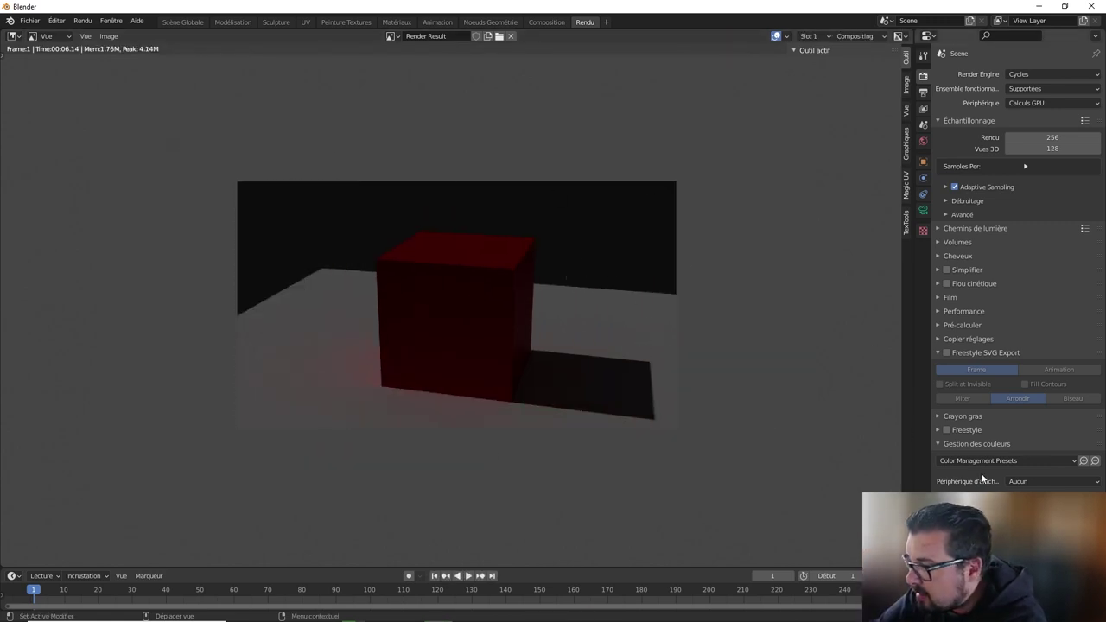
pyautogui.click(1053, 491)
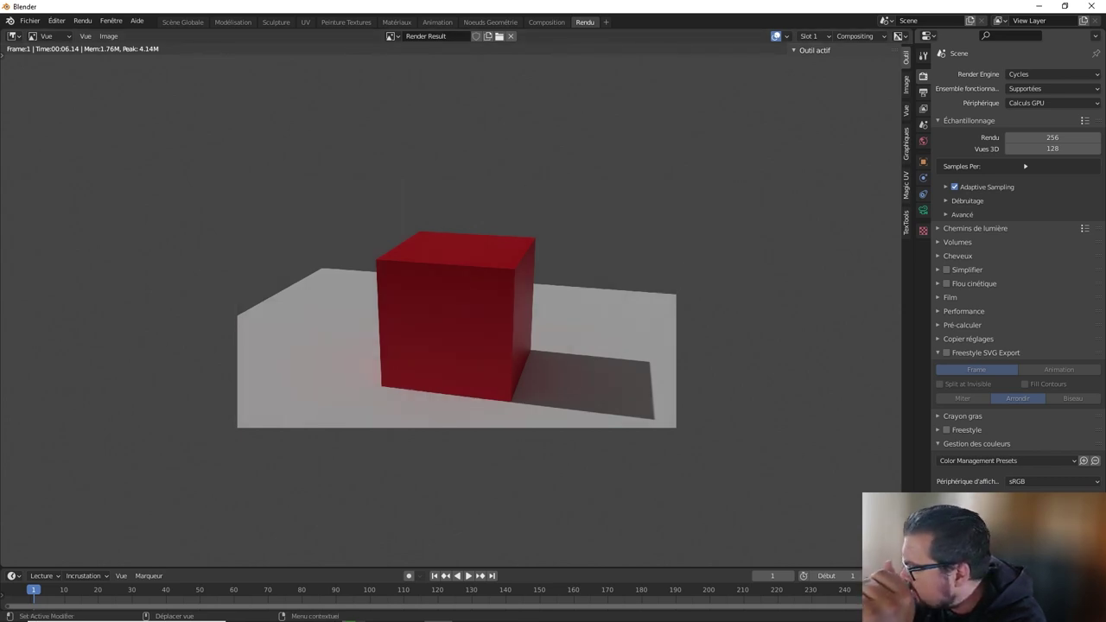
# Apply the High Contrast look in colour management.
pyautogui.click(1041, 510)
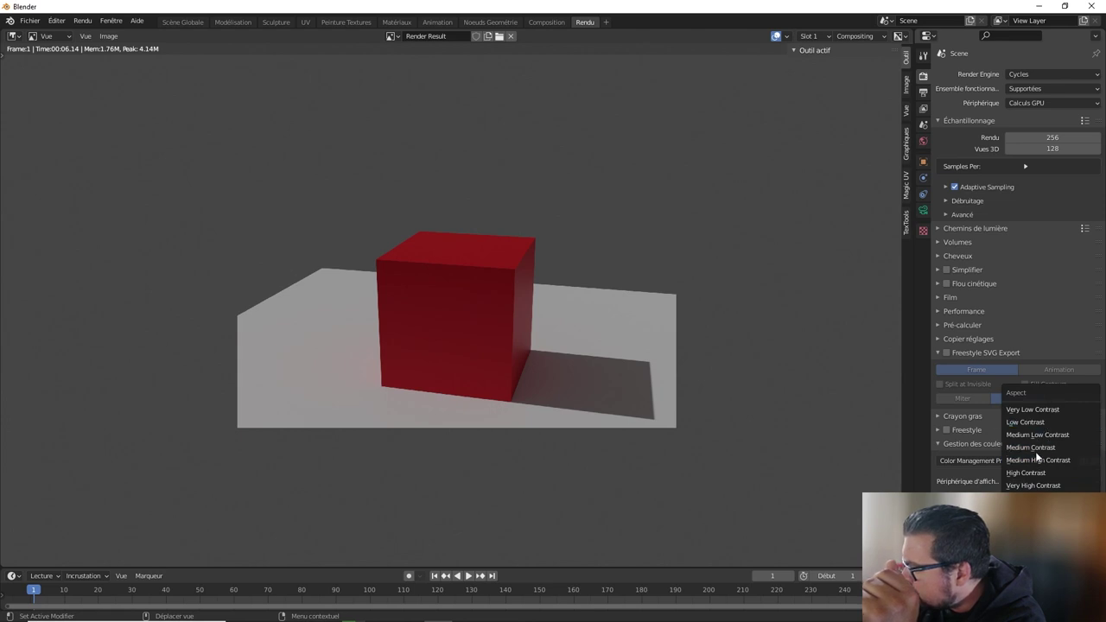
pyautogui.click(1036, 473)
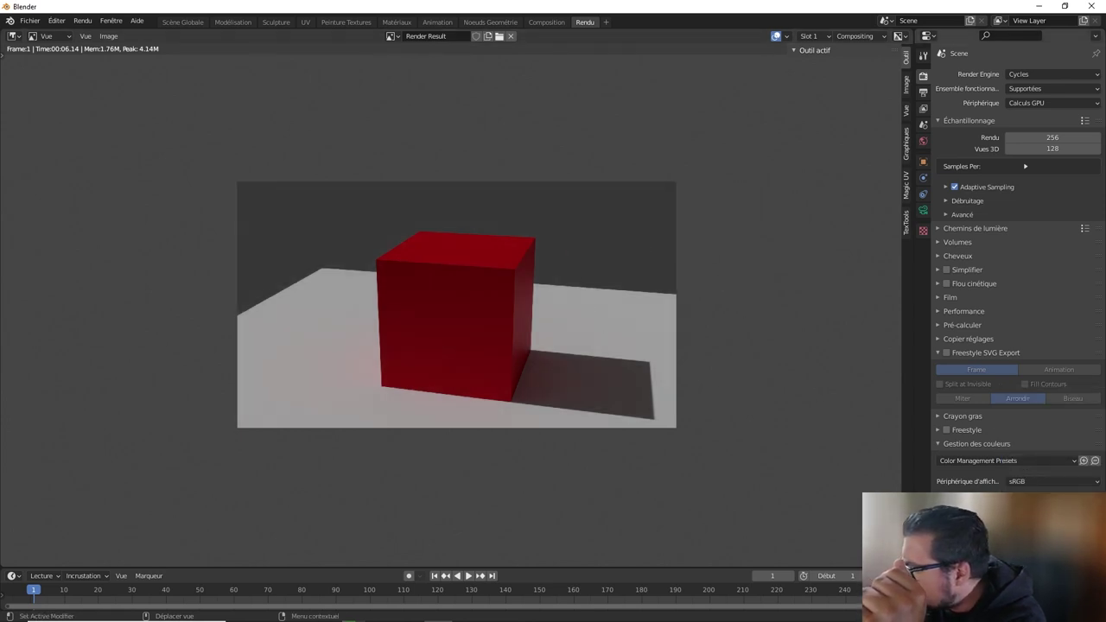
pyautogui.keyDown('ctrl'); pyautogui.scroll(-1, 1041, 510); pyautogui.keyUp('ctrl')
pyautogui.keyDown('ctrl'); pyautogui.scroll(-1, 1042, 510); pyautogui.keyUp('ctrl')
pyautogui.keyDown('ctrl'); pyautogui.scroll(1, 1041, 510); pyautogui.keyUp('ctrl')
pyautogui.keyDown('ctrl'); pyautogui.scroll(1, 1042, 510); pyautogui.keyUp('ctrl')
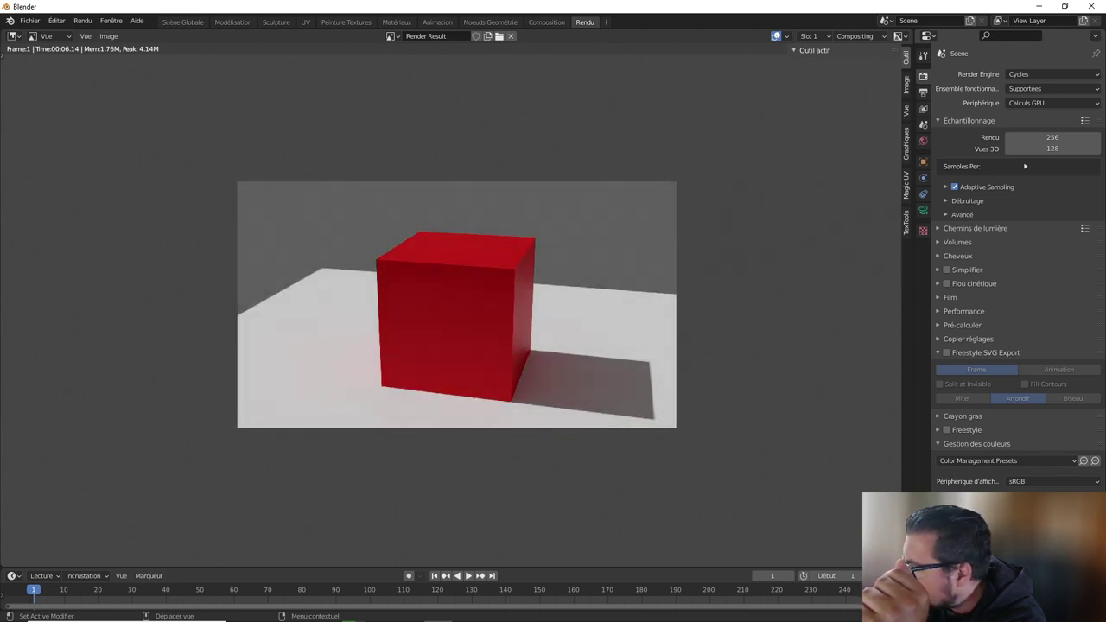
pyautogui.keyDown('ctrl'); pyautogui.scroll(-1, 1046, 509); pyautogui.keyUp('ctrl')
pyautogui.keyDown('ctrl'); pyautogui.scroll(1, 1046, 510); pyautogui.keyUp('ctrl')
pyautogui.keyDown('ctrl'); pyautogui.scroll(1, 1045, 510); pyautogui.keyUp('ctrl')
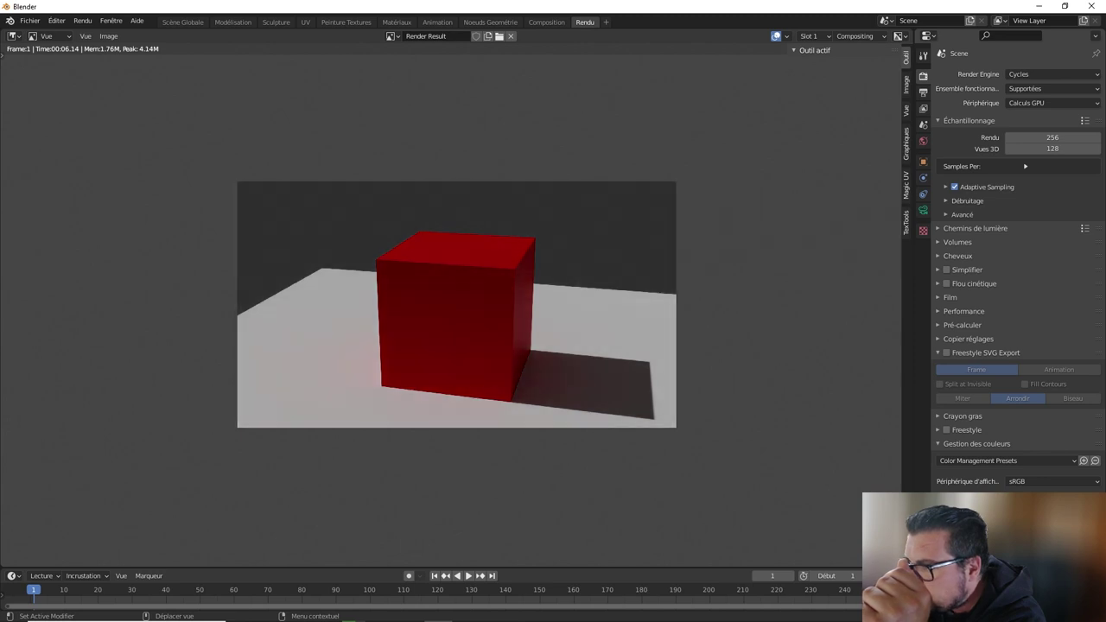
pyautogui.keyDown('ctrl'); pyautogui.scroll(-1, 1046, 509); pyautogui.keyUp('ctrl')
pyautogui.keyDown('ctrl'); pyautogui.scroll(2, 1046, 510); pyautogui.keyUp('ctrl')
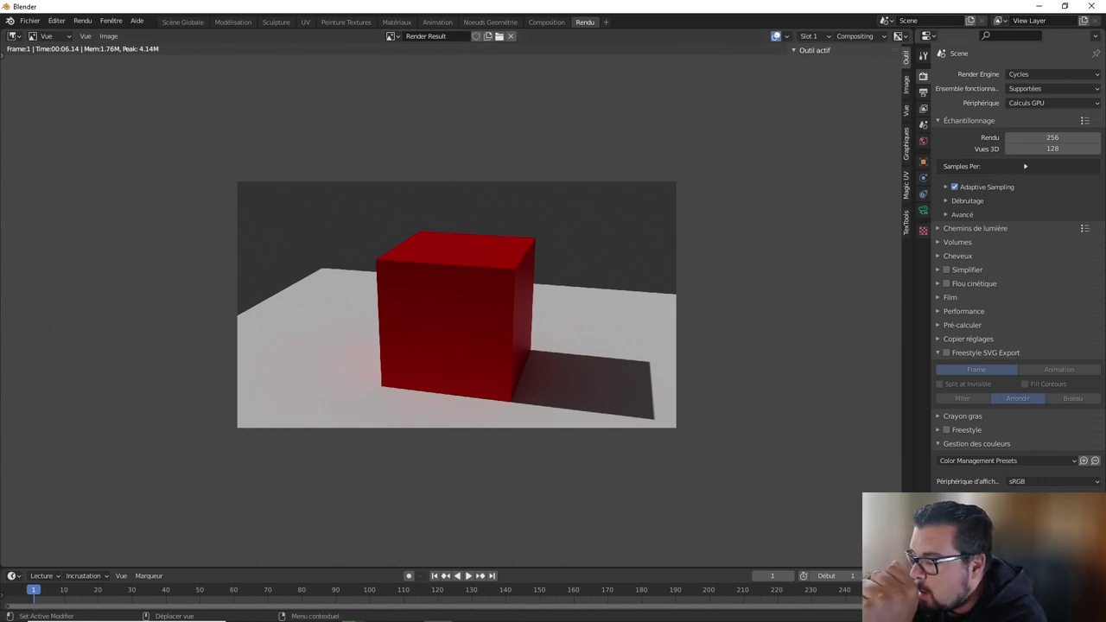
# Apply a Color Management preset to the render.
pyautogui.click(1045, 461)
pyautogui.click(1050, 457)
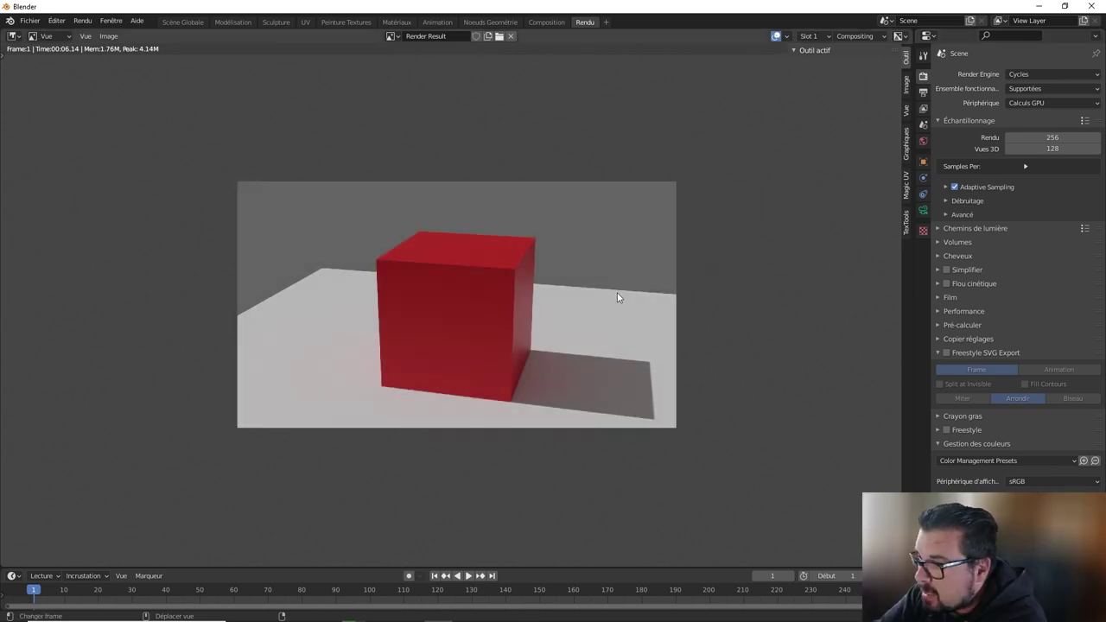
pyautogui.scroll(-1, 596, 287)
pyautogui.scroll(-1, 648, 296)
pyautogui.scroll(2, 670, 295)
pyautogui.scroll(1, 670, 294)
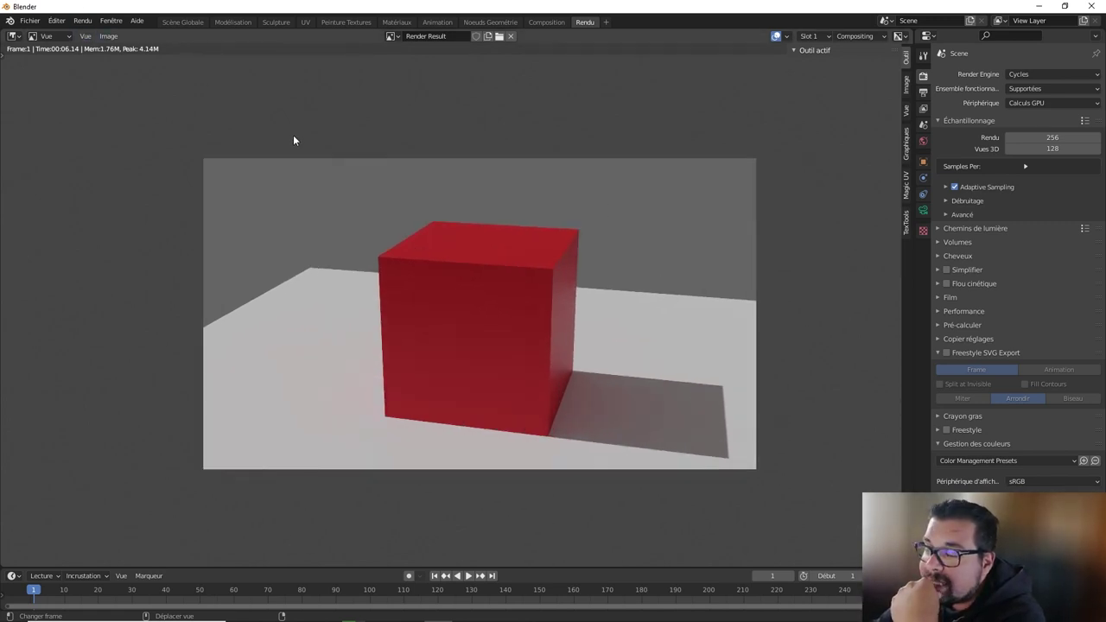
pyautogui.click(182, 23)
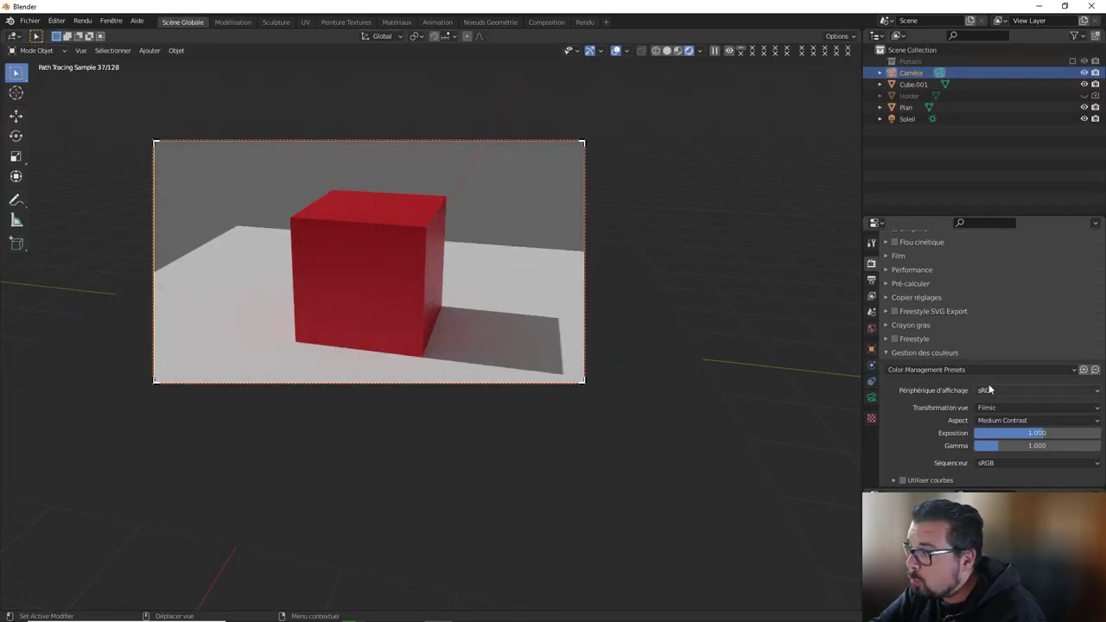
pyautogui.moveTo(449, 213)
pyautogui.mouseDown(button='middle')
pyautogui.moveTo(472, 227)
pyautogui.moveTo(580, 198)
pyautogui.moveTo(601, 211)
pyautogui.mouseUp(button='middle')
pyautogui.moveTo(586, 226)
pyautogui.mouseDown(button='middle')
pyautogui.moveTo(561, 235)
pyautogui.moveTo(565, 207)
pyautogui.mouseUp(button='middle')
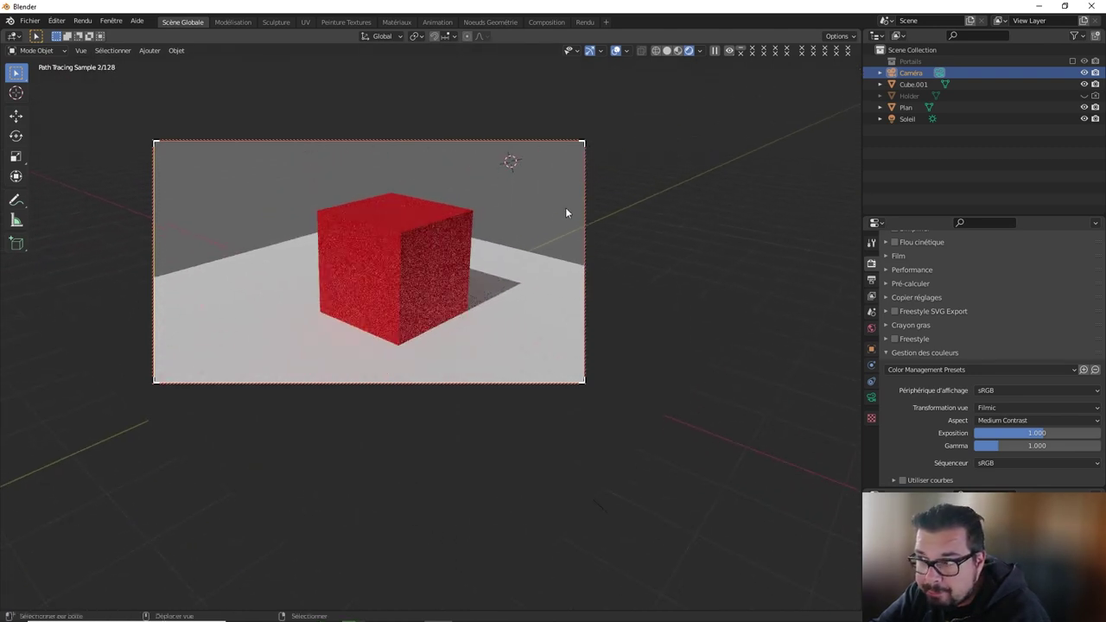
pyautogui.press('super')
pyautogui.press('Escape')
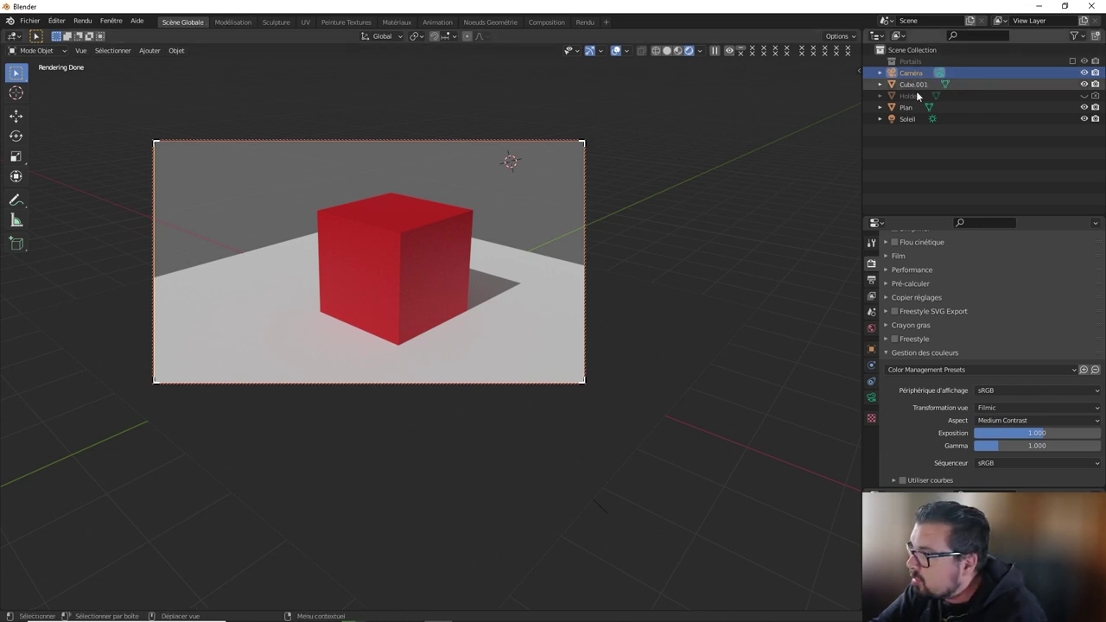
# Select all objects in the cube scene and delete them.
pyautogui.press('a')
pyautogui.click(545, 161)
pyautogui.press('x')
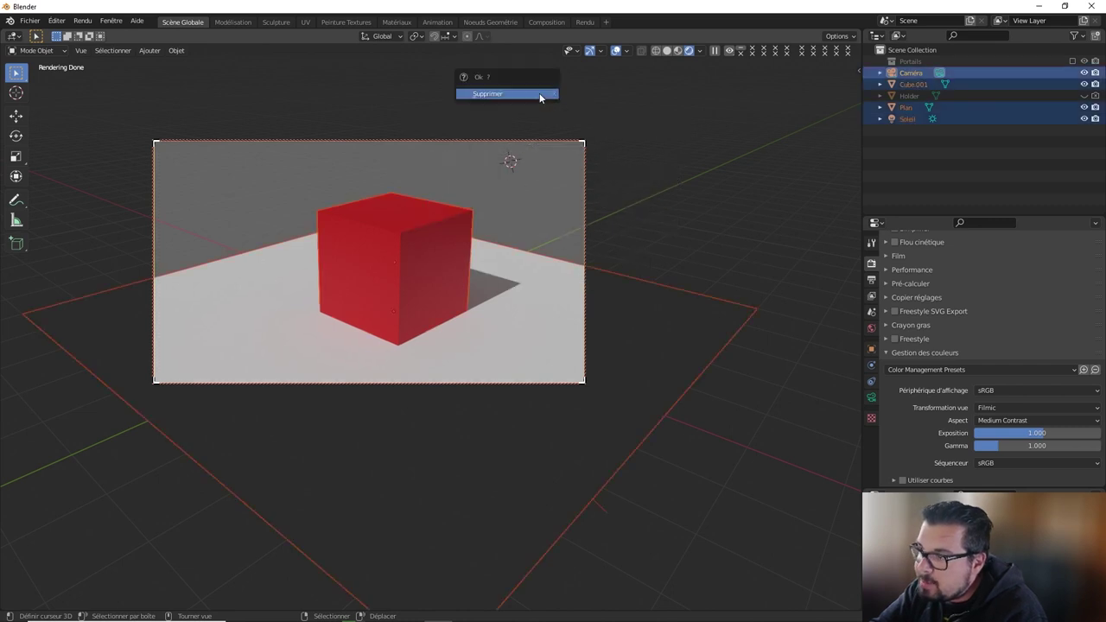
pyautogui.click(532, 92)
# Make the Portails collection visible and orbit to view its three window openings.
pyautogui.click(1073, 61)
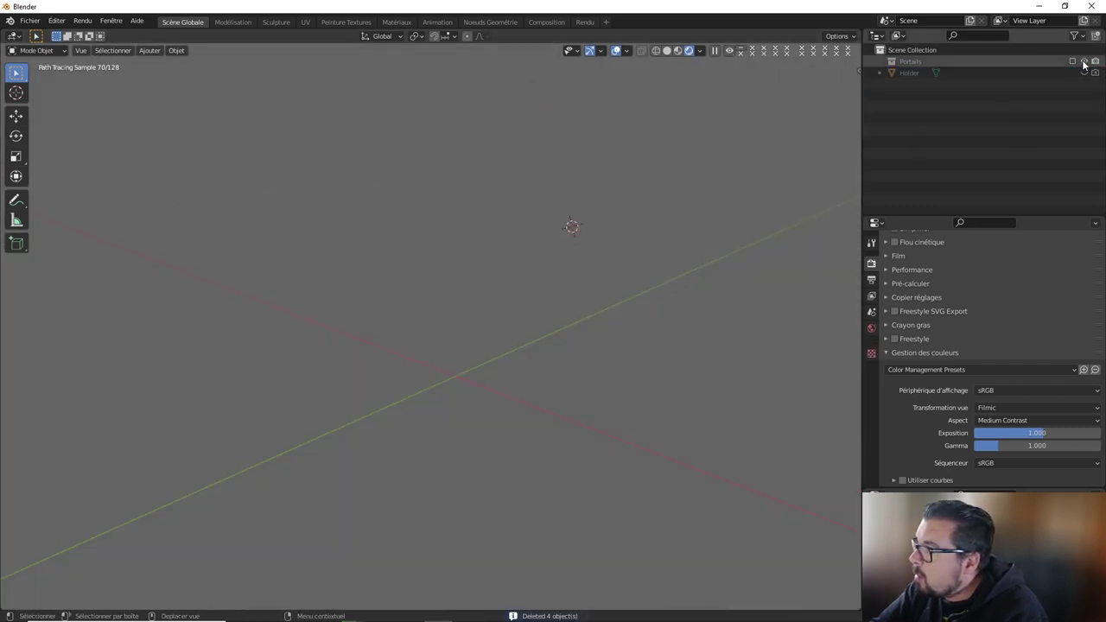
pyautogui.moveTo(488, 323); pyautogui.dragTo(486, 293, button='middle')
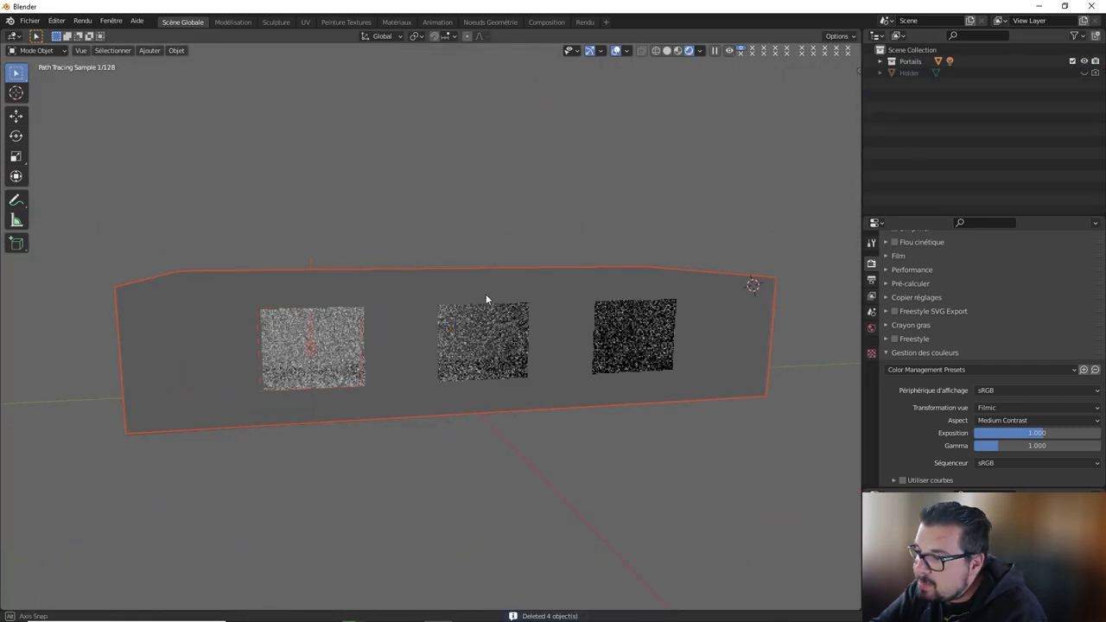
pyautogui.moveTo(314, 337)
pyautogui.mouseDown(button='middle')
pyautogui.moveTo(439, 349)
pyautogui.moveTo(435, 339)
pyautogui.mouseUp(button='middle')
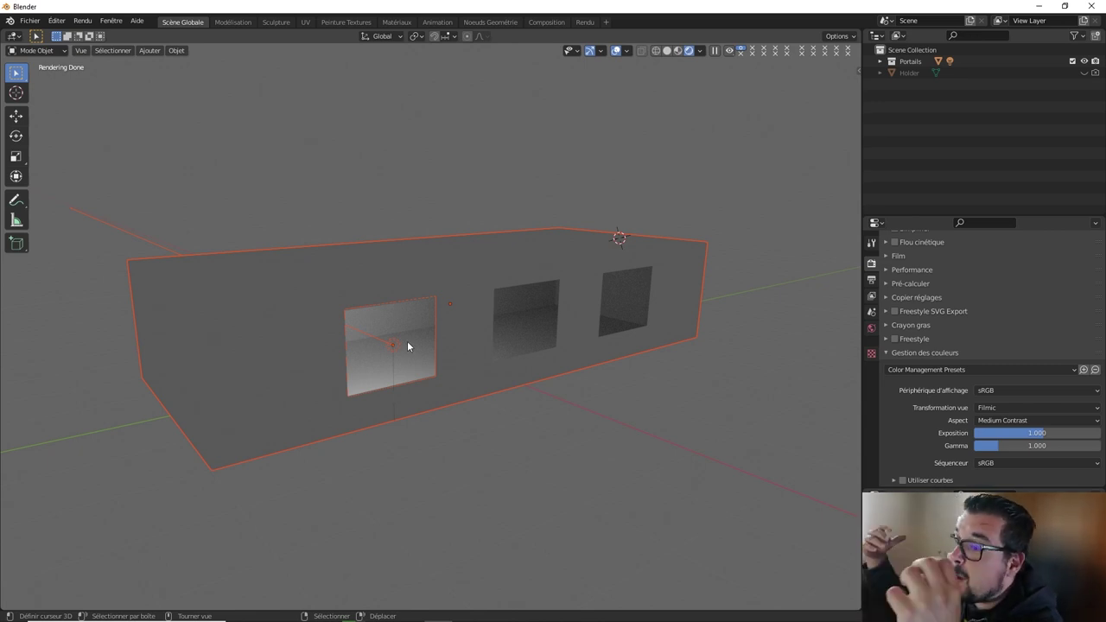
pyautogui.hotkey('shift', 'a')
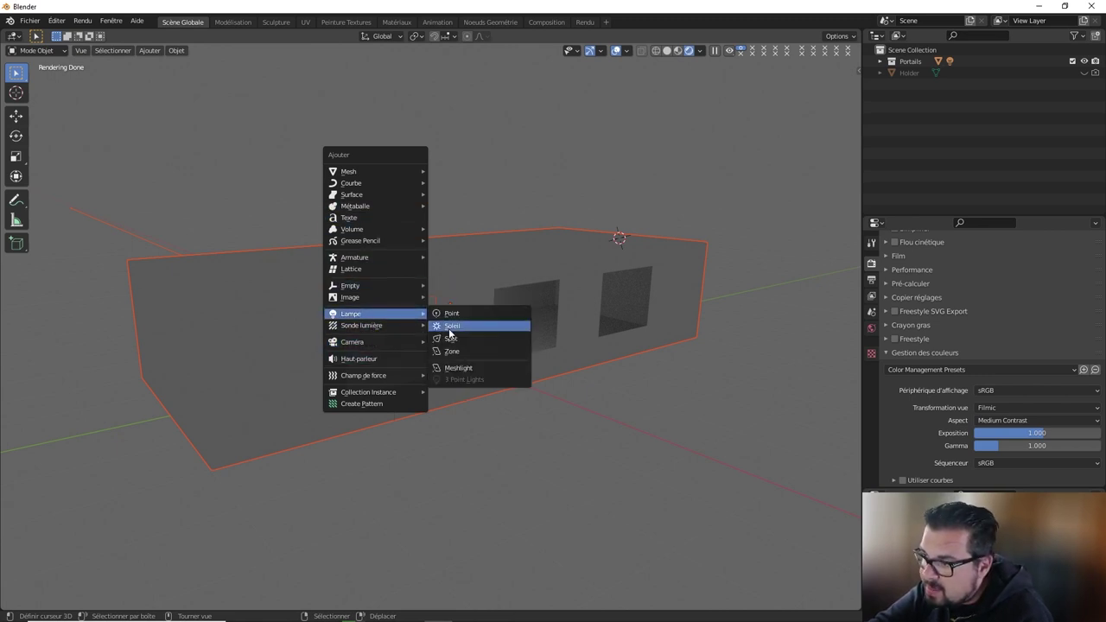
# Add a Soleil sun lamp angled through the windows, then zoom inside to the lit floor.
pyautogui.click(451, 328)
pyautogui.press('r')
pyautogui.write('45')
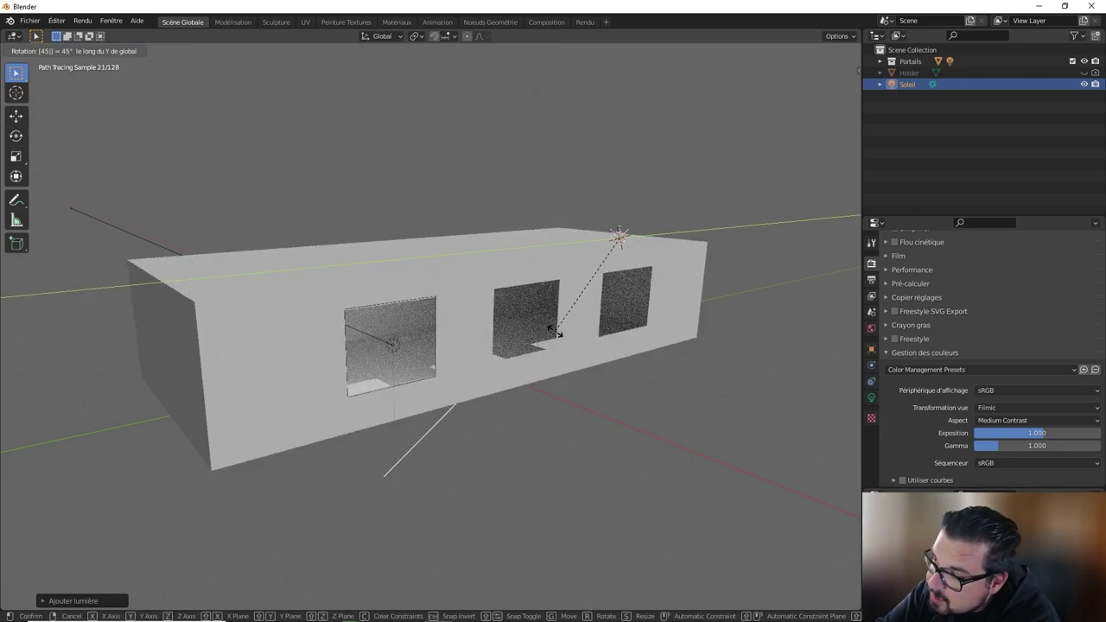
pyautogui.click(557, 336)
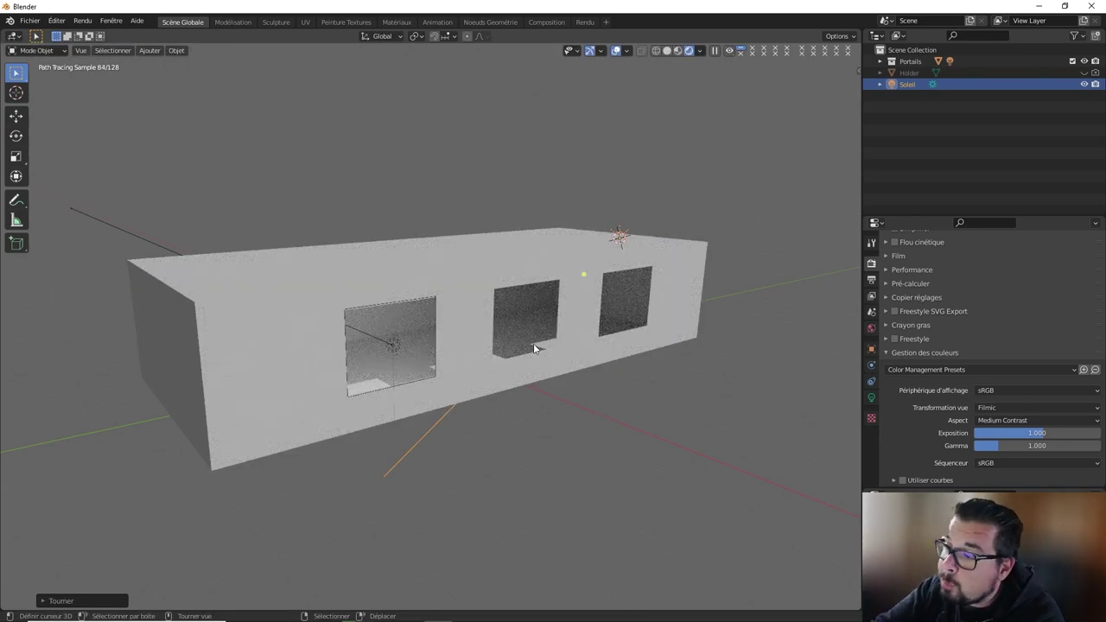
pyautogui.moveTo(533, 343); pyautogui.dragTo(562, 340, button='middle')
pyautogui.scroll(5, 562, 339)
pyautogui.scroll(5, 559, 344)
pyautogui.scroll(4, 592, 351)
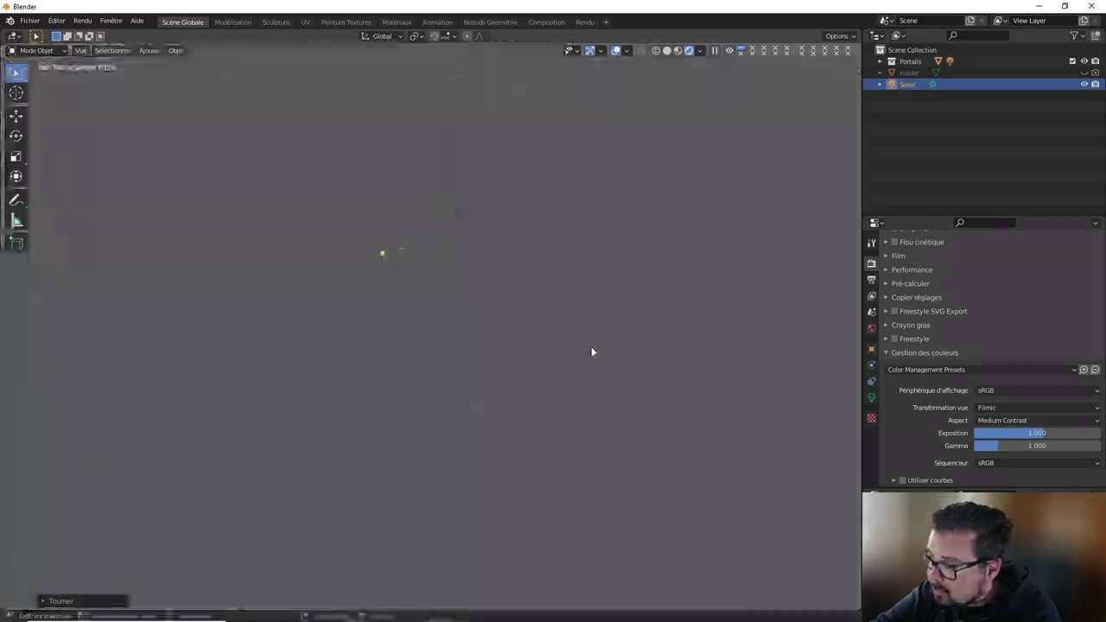
pyautogui.scroll(-5, 592, 351)
pyautogui.scroll(3, 338, 188)
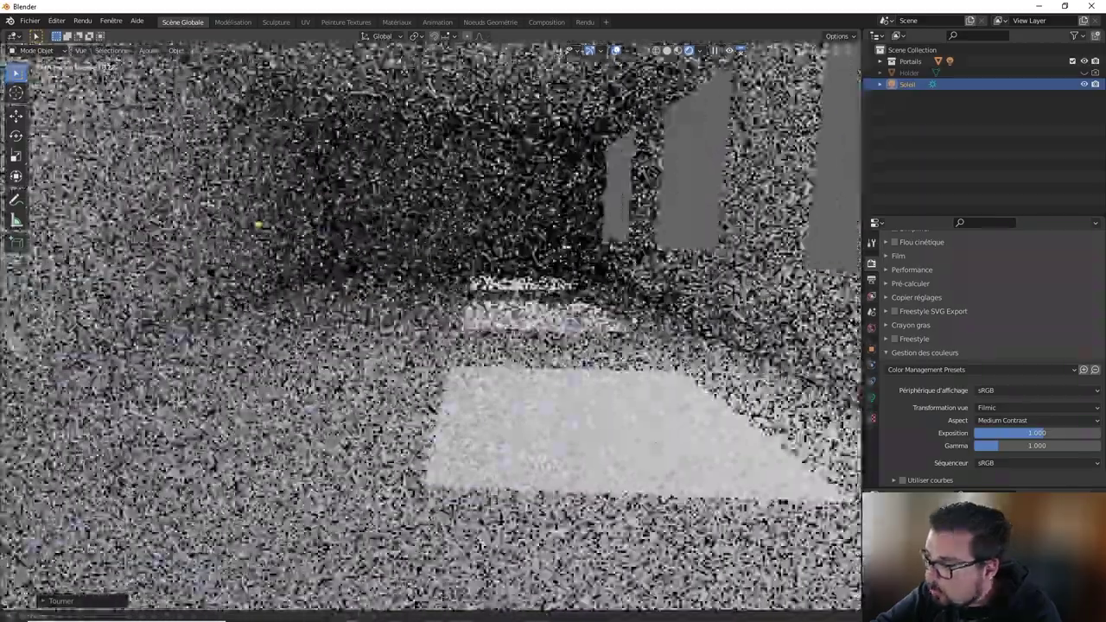
pyautogui.scroll(4, 665, 319)
pyautogui.scroll(-4, 660, 323)
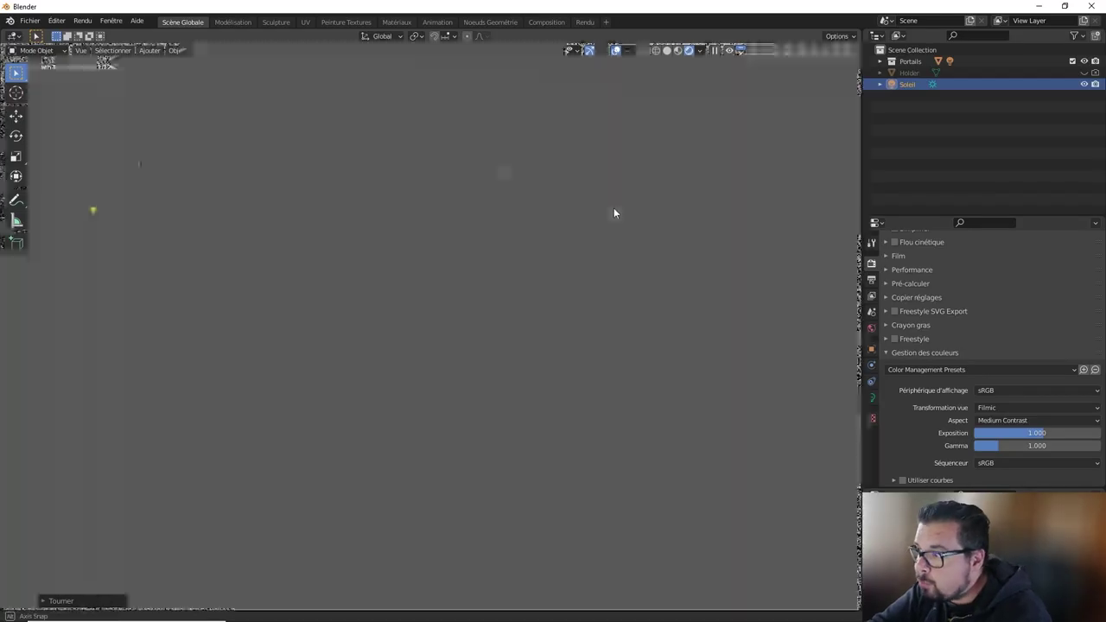
# Snap the 3D cursor to the middle window opening's edge loop via Curseur vers sélection.
pyautogui.moveTo(651, 200)
pyautogui.mouseDown(button='middle')
pyautogui.moveTo(304, 263)
pyautogui.moveTo(580, 198)
pyautogui.moveTo(579, 144)
pyautogui.mouseUp(button='middle')
pyautogui.click(583, 225)
pyautogui.moveTo(583, 225); pyautogui.dragTo(605, 245, button='middle')
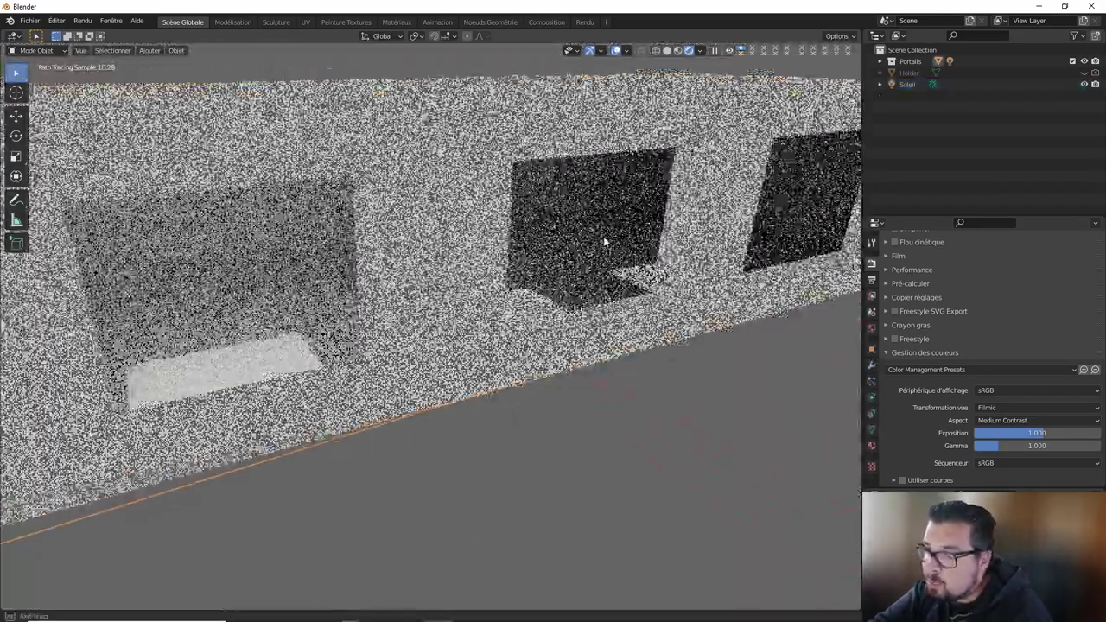
pyautogui.press('Tab')
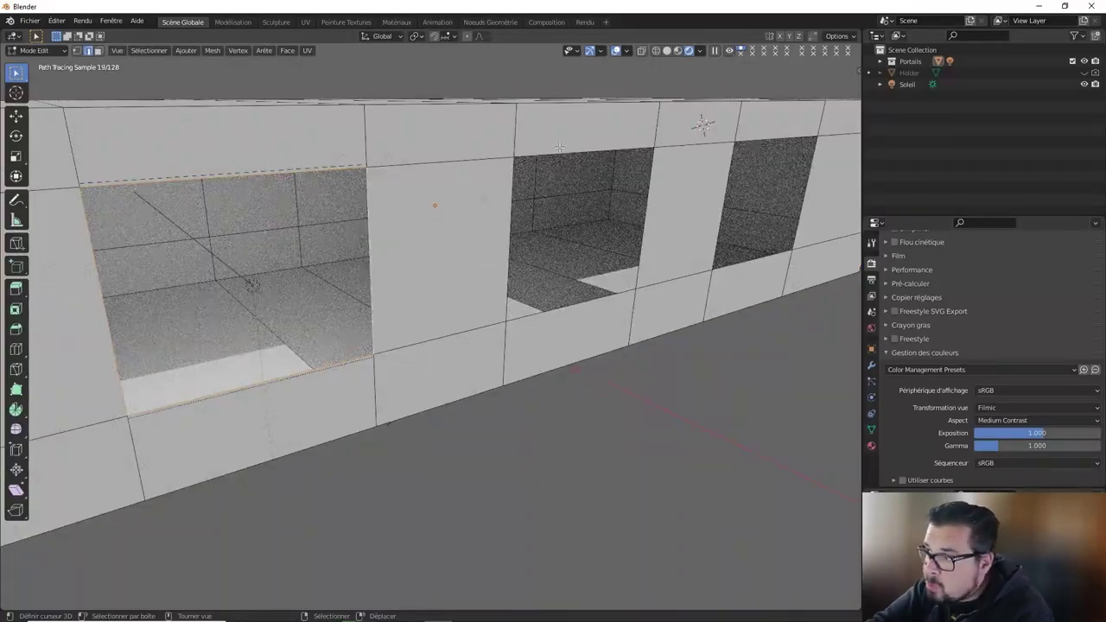
pyautogui.keyDown('alt'); pyautogui.click(566, 152); pyautogui.keyUp('alt')
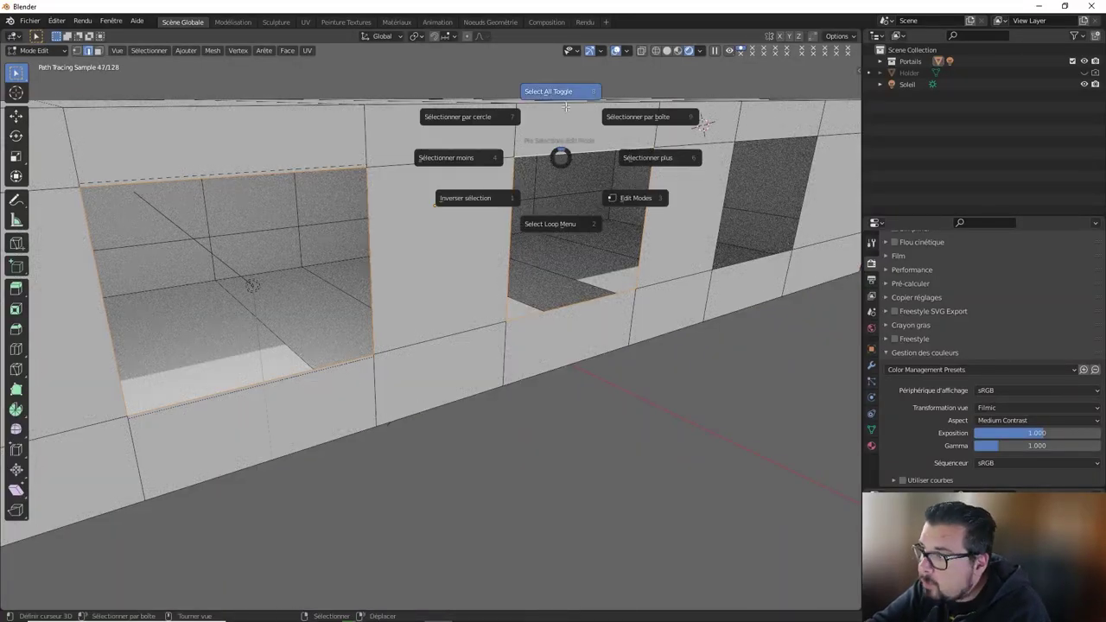
pyautogui.click(624, 209)
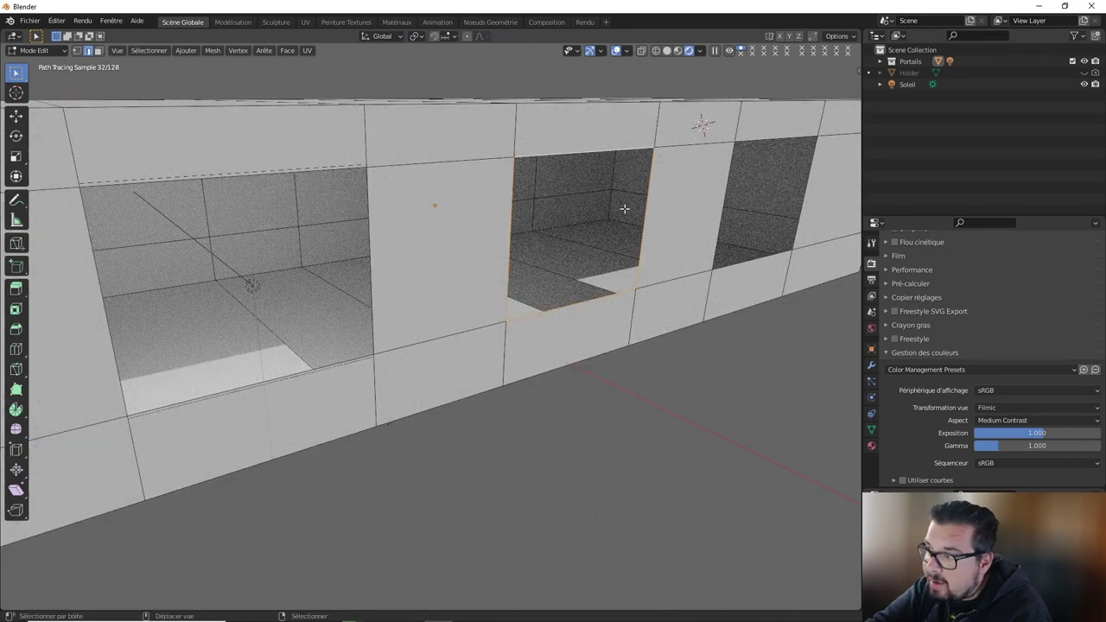
pyautogui.hotkey('shift', 's')
pyautogui.click(608, 209)
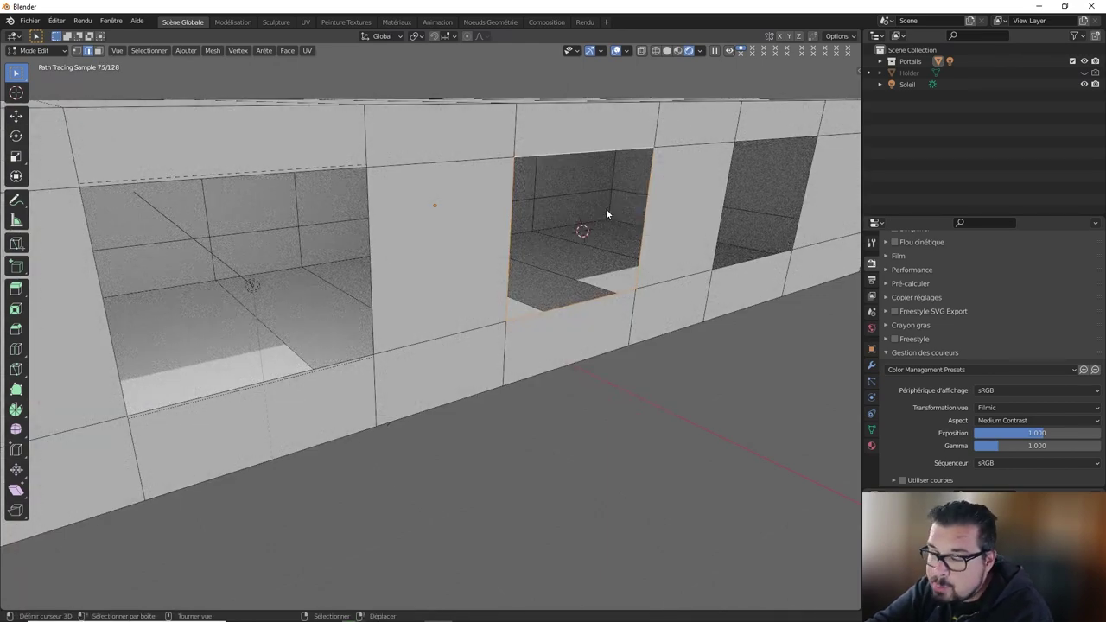
pyautogui.press('Tab')
pyautogui.hotkey('shift', 'a')
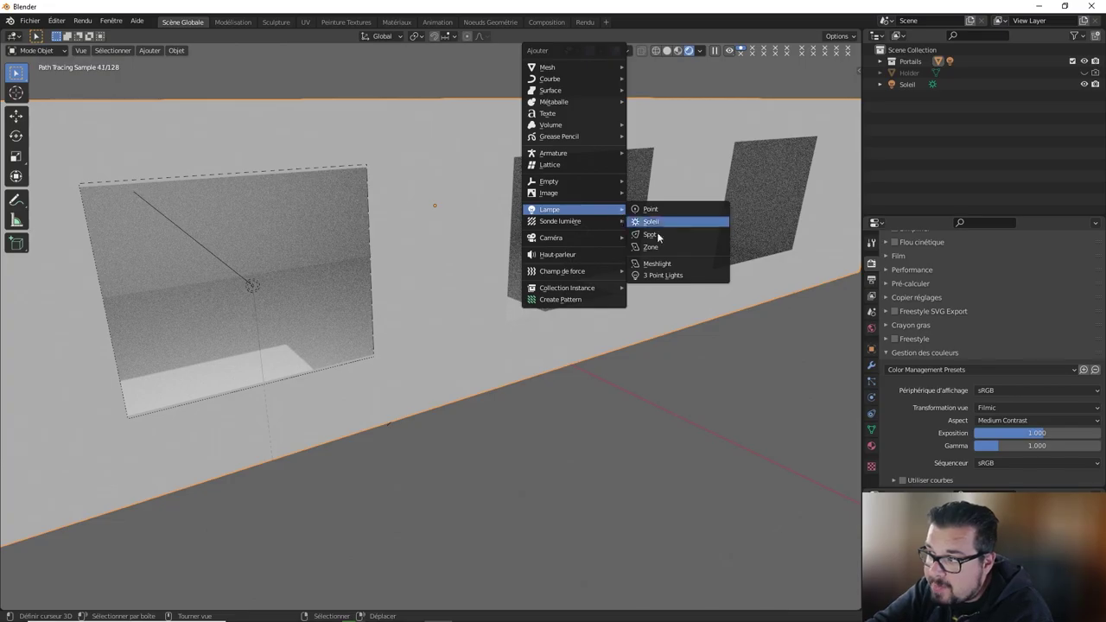
# Add a Zone area light at the middle window and rotate it 90° on Y.
pyautogui.click(657, 247)
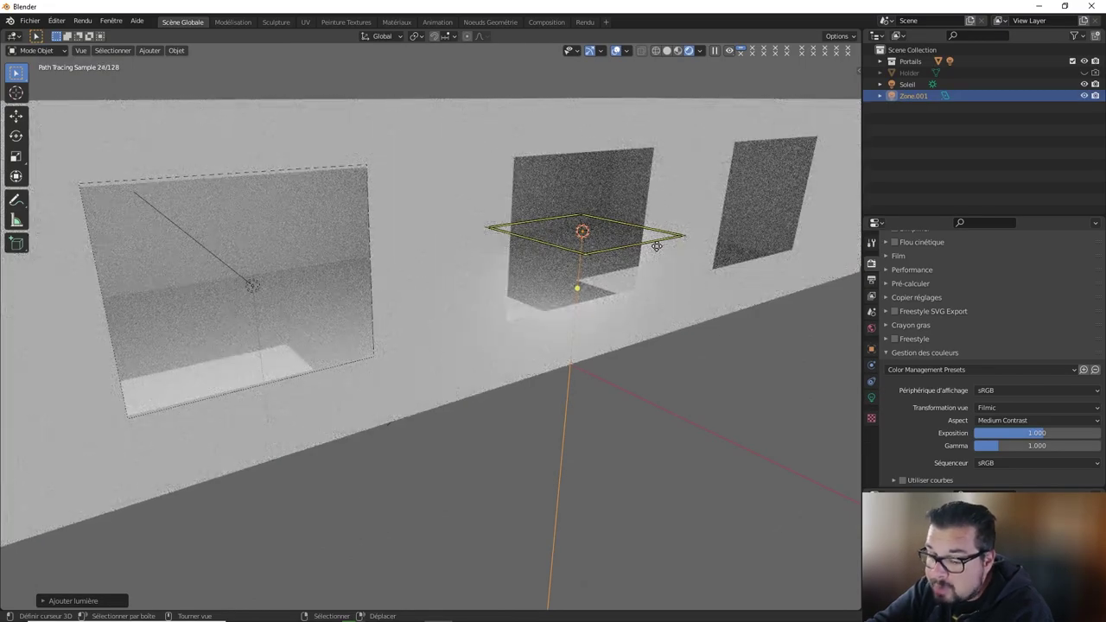
pyautogui.press('r')
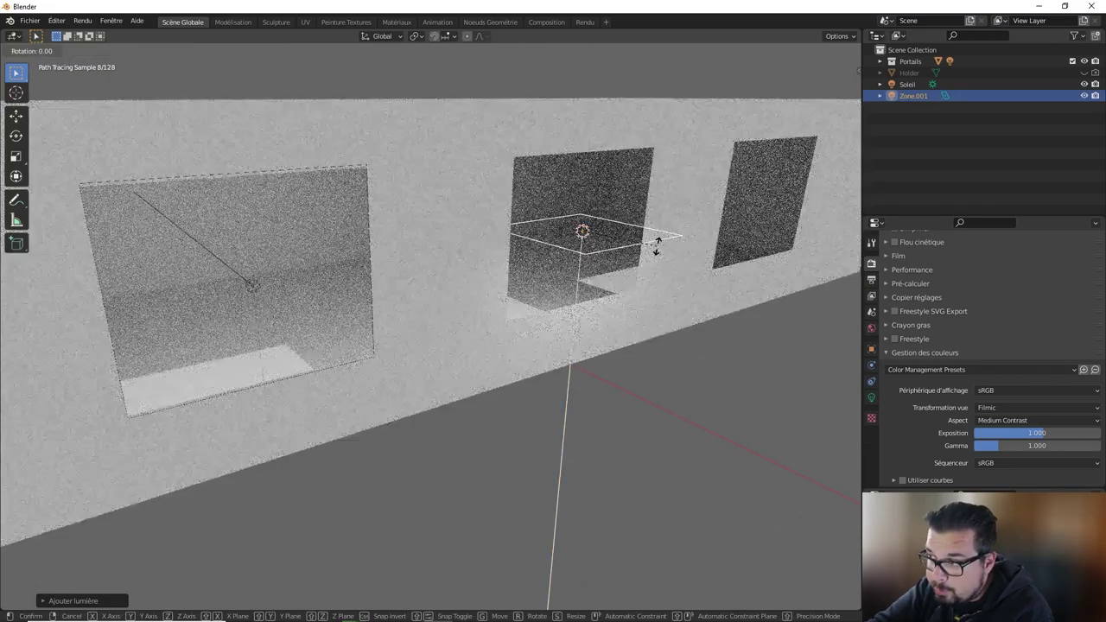
pyautogui.write('y')
pyautogui.write('45')
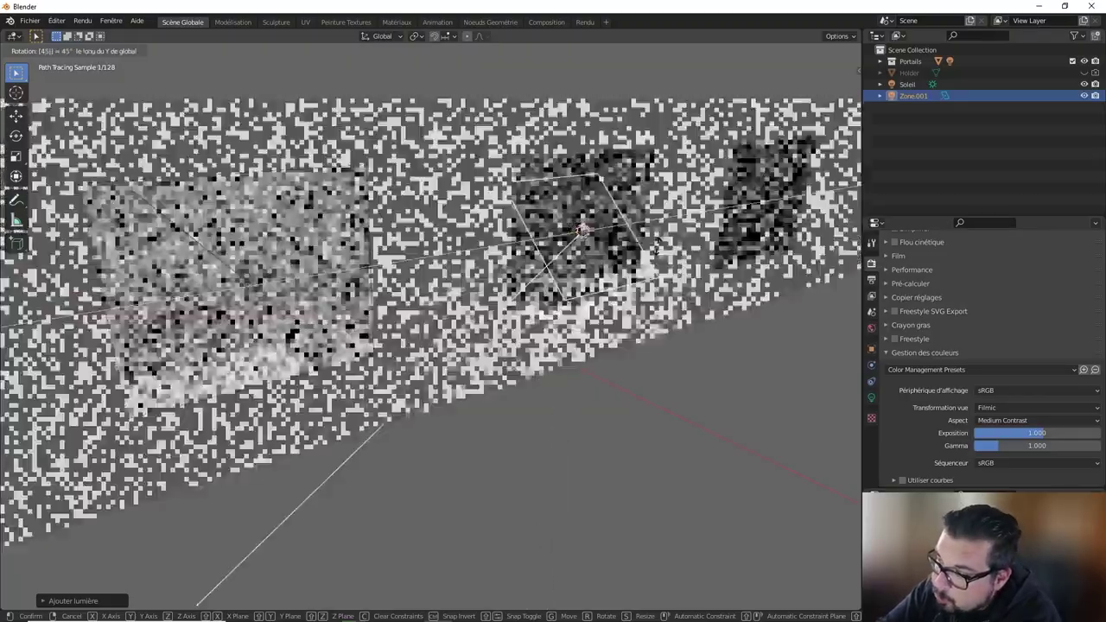
pyautogui.press('BackSpace')
pyautogui.press('BackSpace')
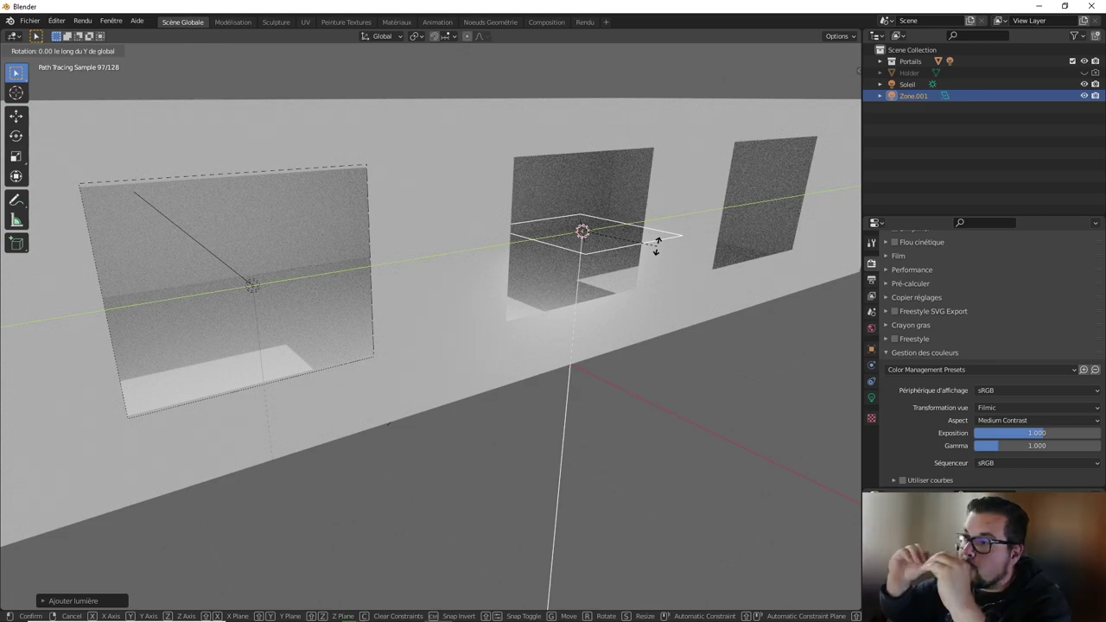
pyautogui.write('90')
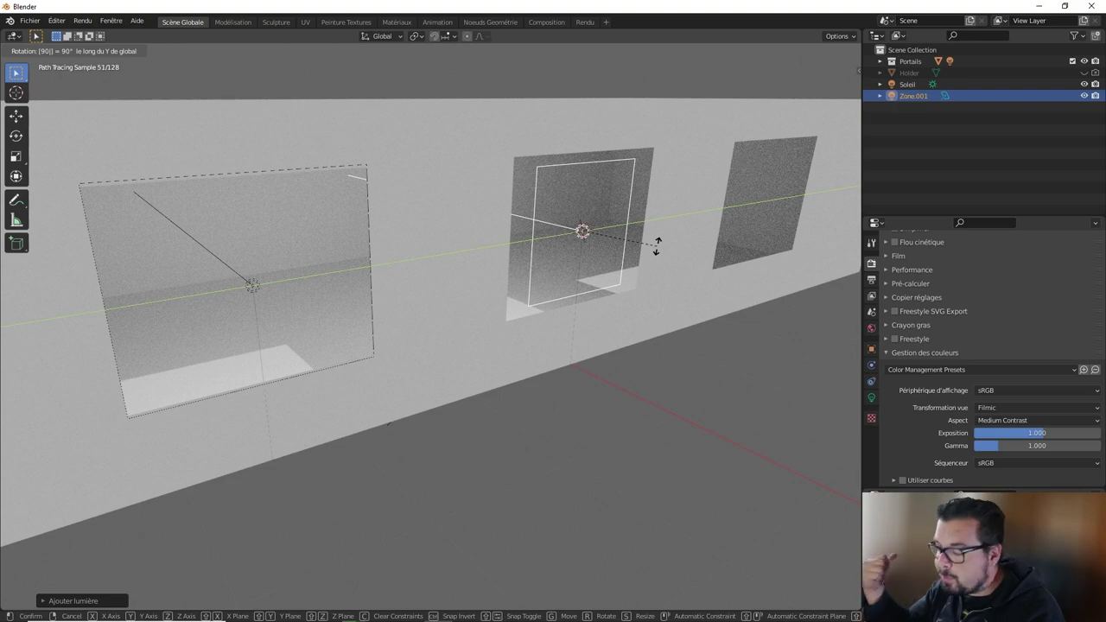
pyautogui.press('Return')
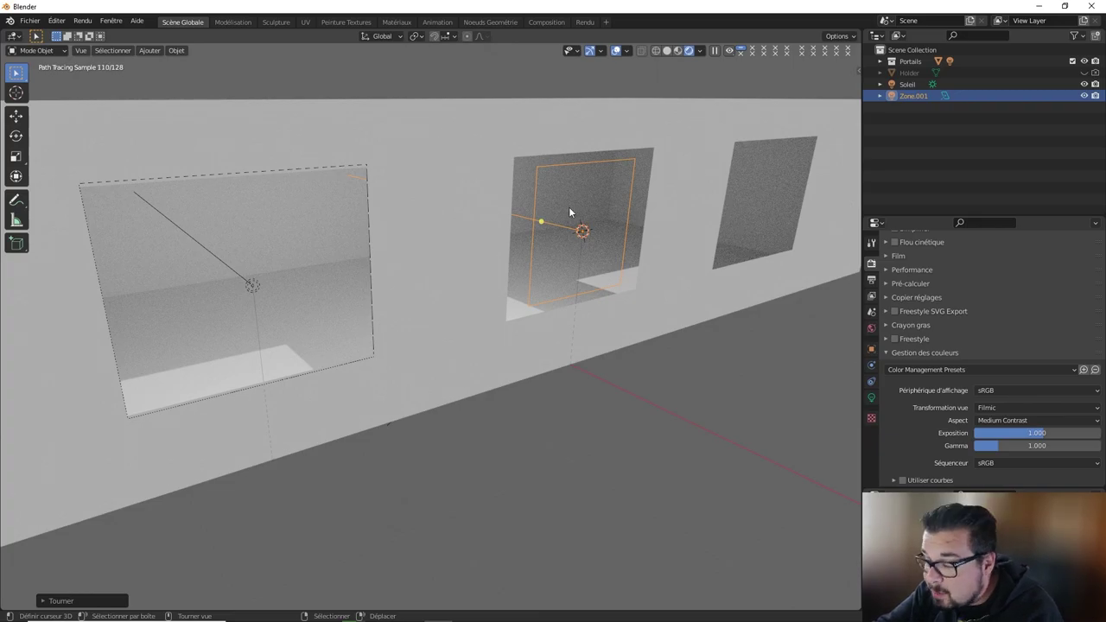
# Switch to solid shading and scale the area light along X to fill the opening.
pyautogui.moveTo(569, 206); pyautogui.dragTo(685, 29, button='middle')
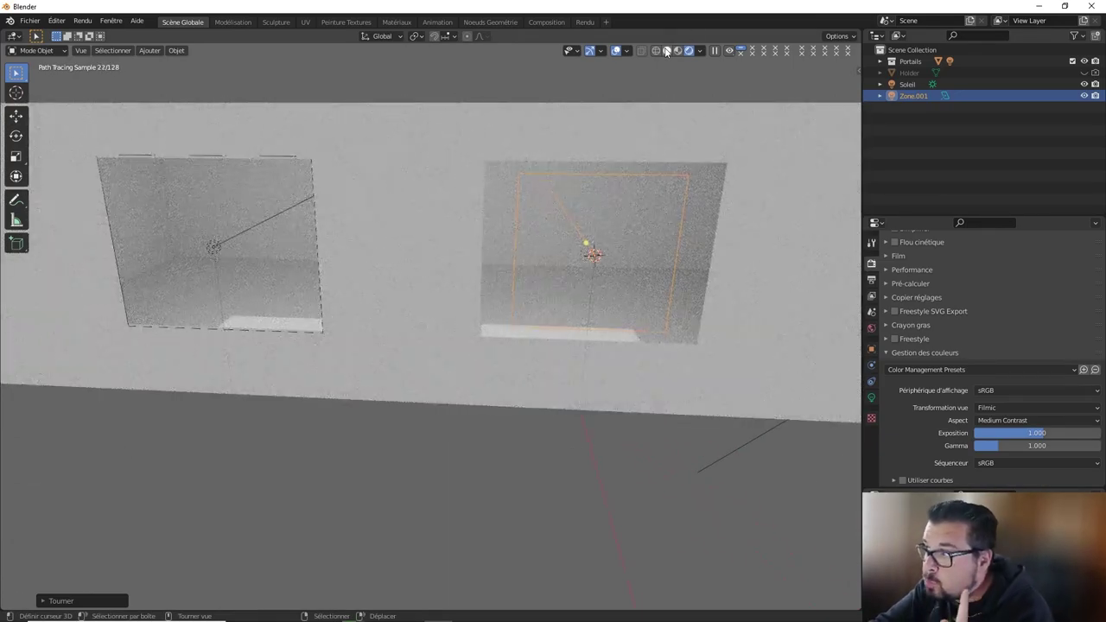
pyautogui.click(666, 51)
pyautogui.press('s')
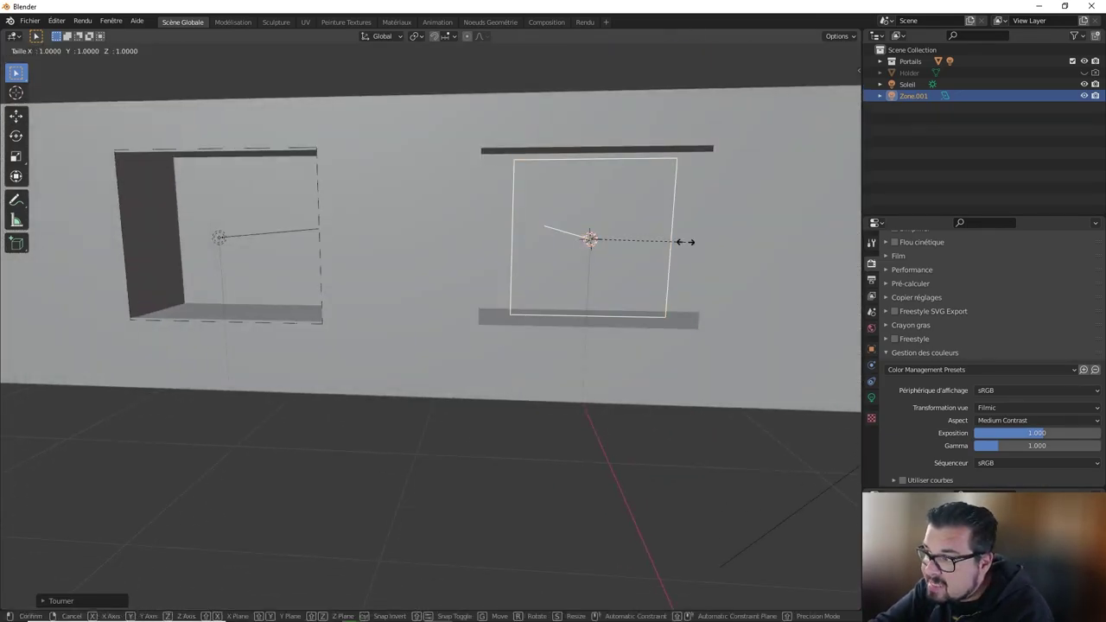
pyautogui.press('x')
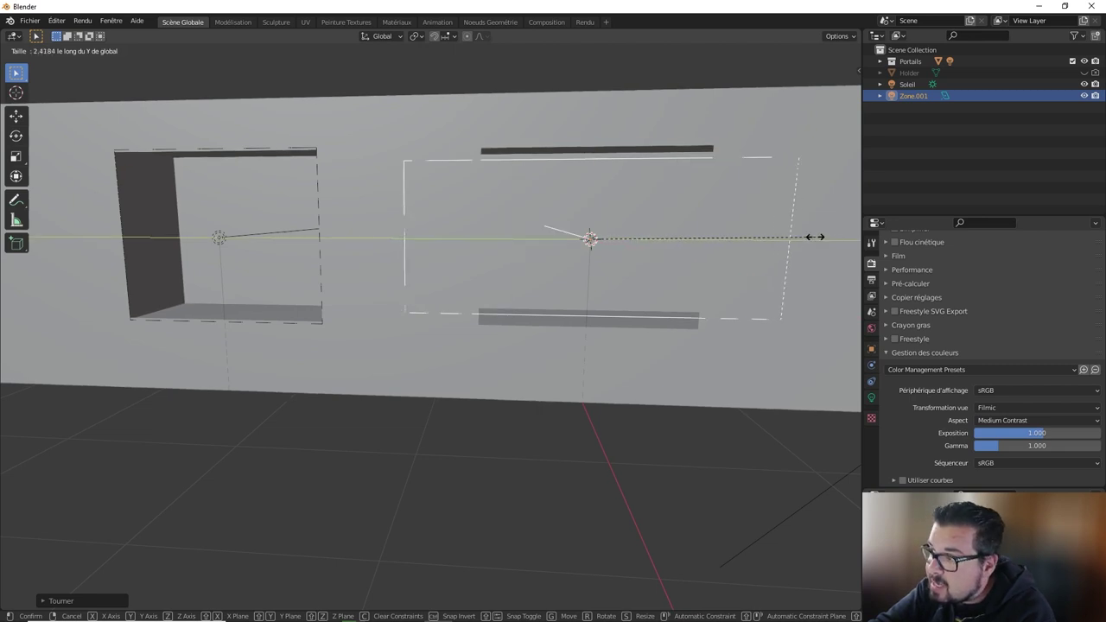
pyautogui.click(716, 240)
pyautogui.moveTo(717, 239)
pyautogui.mouseDown(button='middle')
pyautogui.moveTo(640, 235)
pyautogui.moveTo(670, 249)
pyautogui.mouseUp(button='middle')
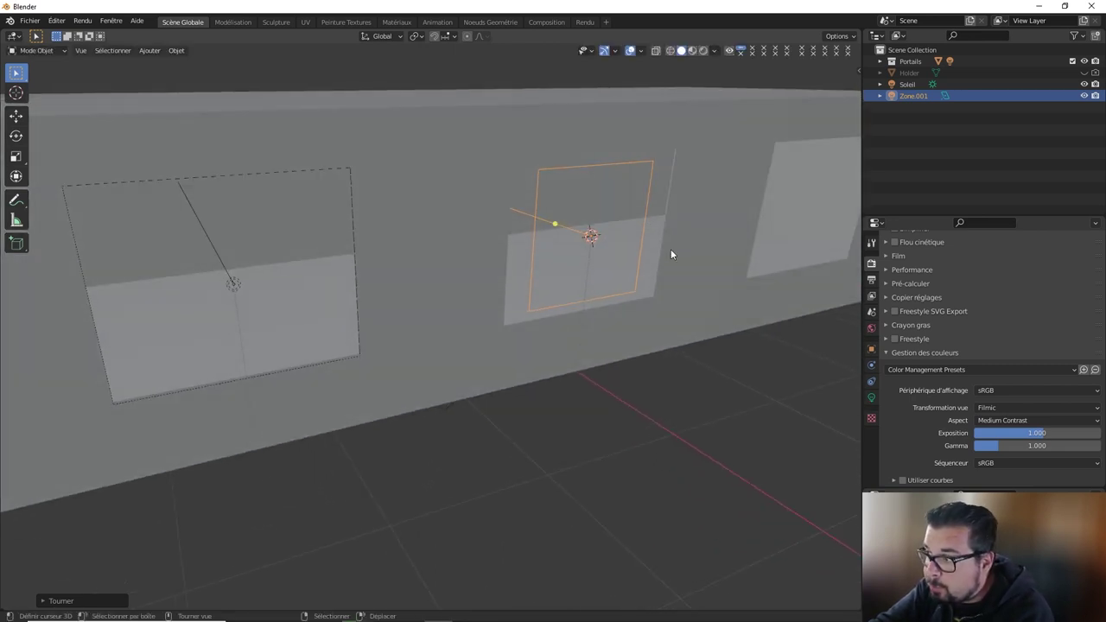
# Show Zone.001's settings in an orthographic front view with wireframe shading.
pyautogui.click(871, 398)
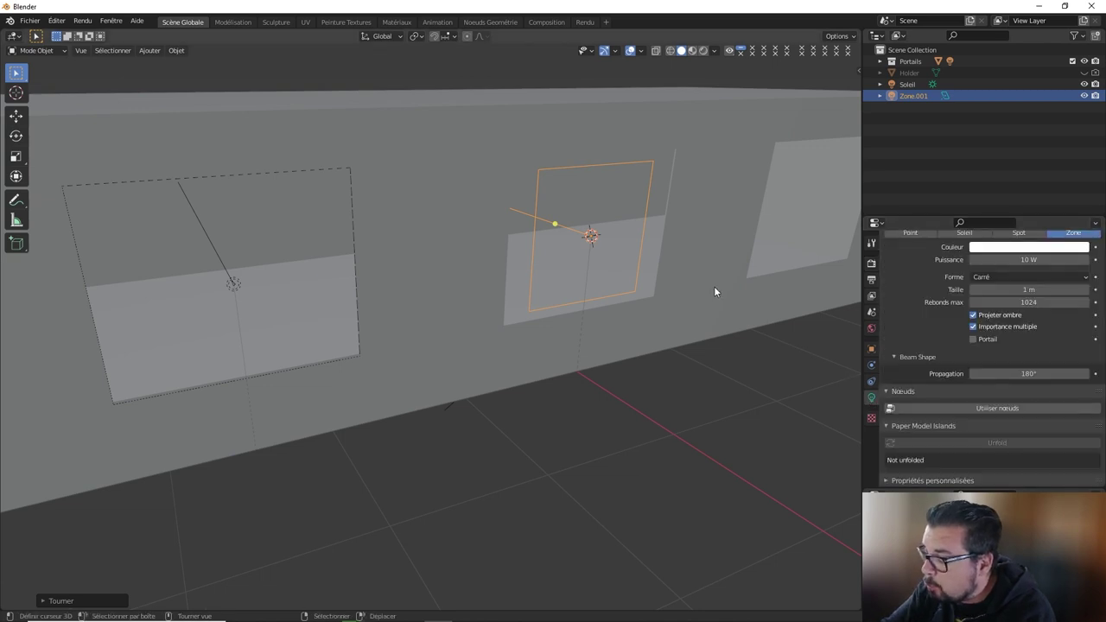
pyautogui.press('KP_1')
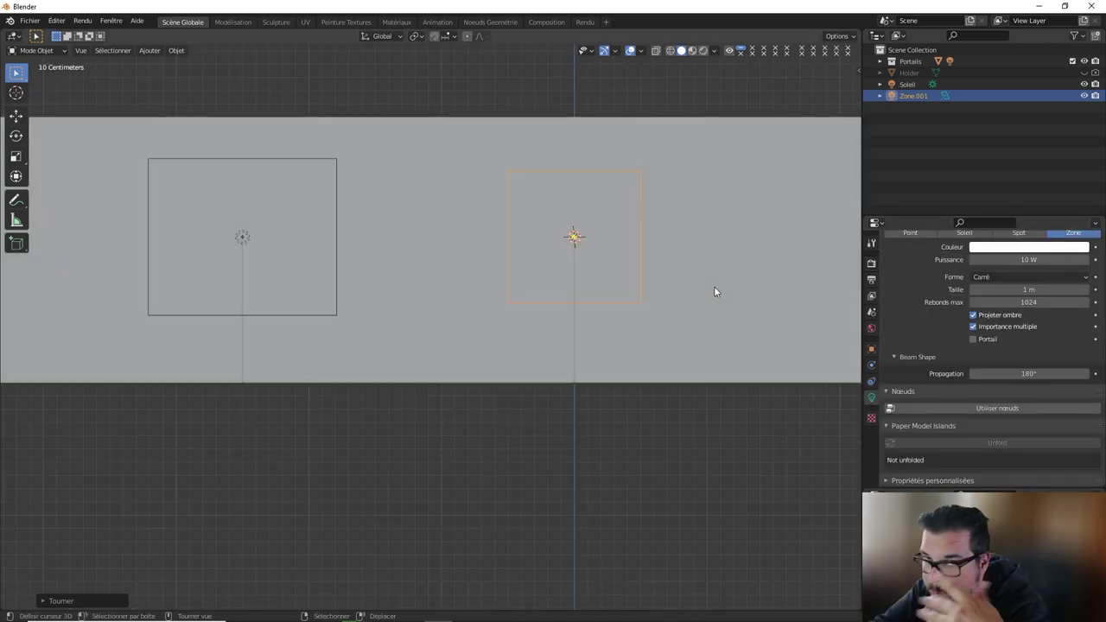
pyautogui.keyDown('shift'); pyautogui.moveTo(650, 208); pyautogui.dragTo(598, 230, button='middle'); pyautogui.keyUp('shift')
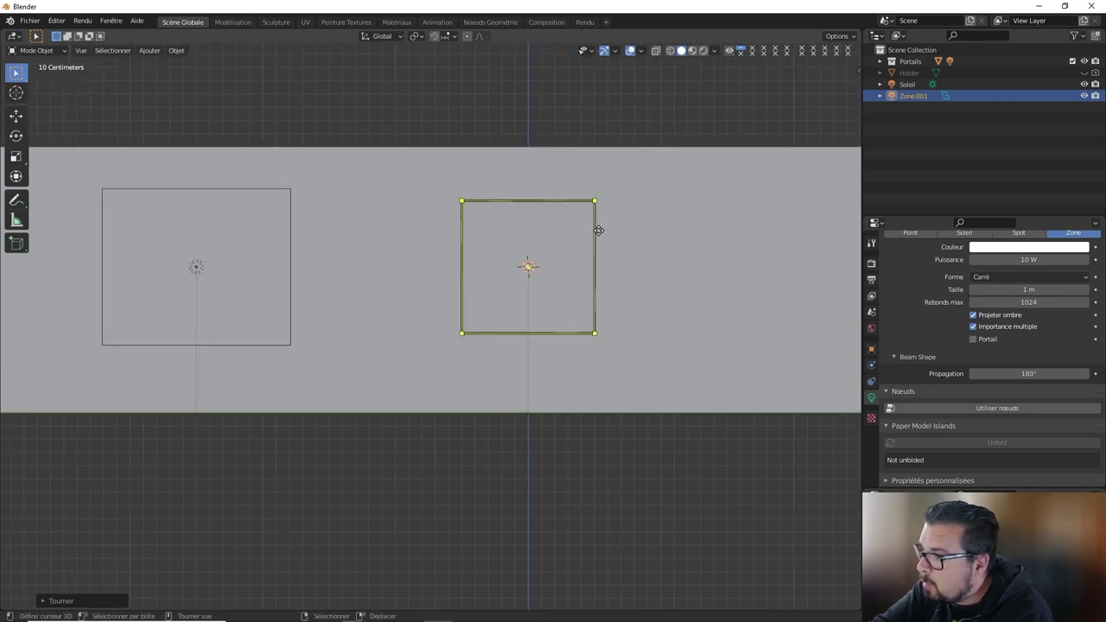
pyautogui.click(656, 50)
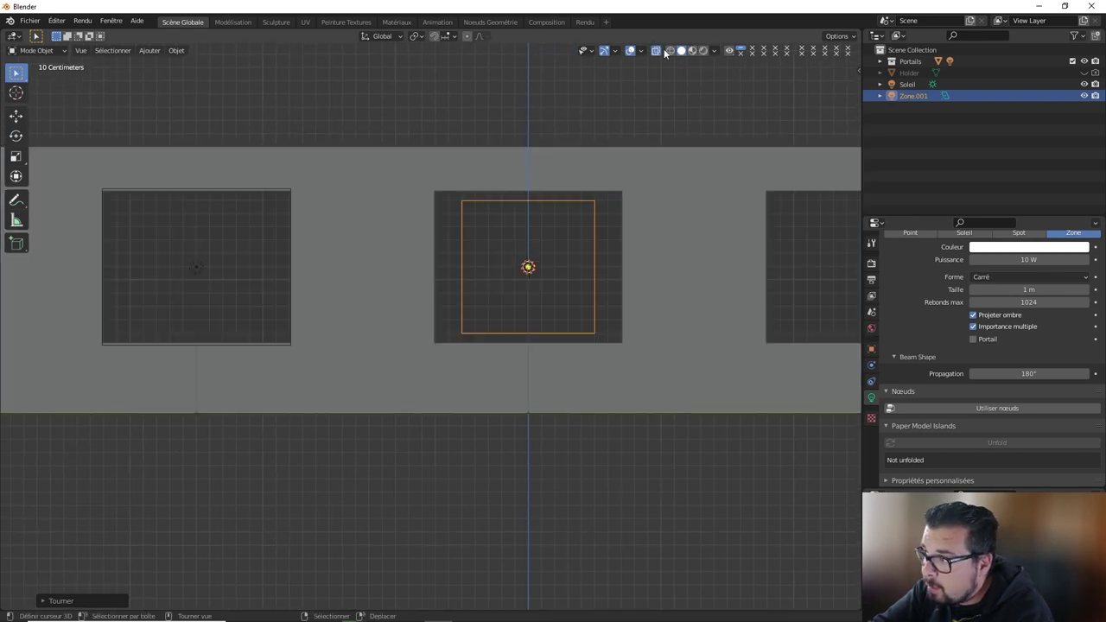
pyautogui.click(670, 51)
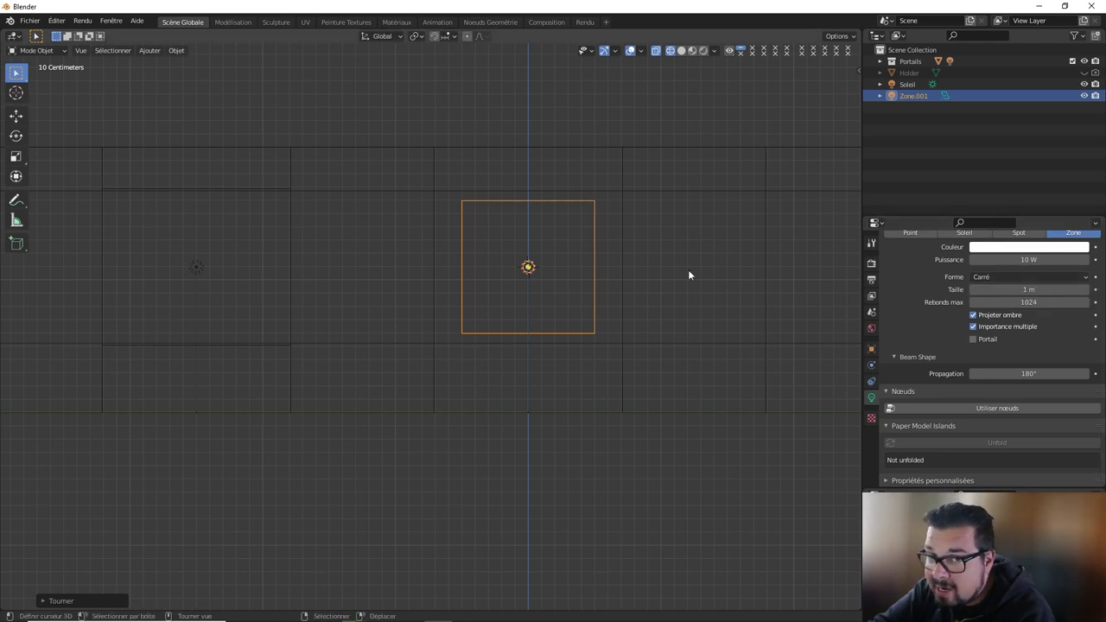
# Make Zone.001 a Rectangle light sized 1.14 m × 1.43 m.
pyautogui.click(1022, 278)
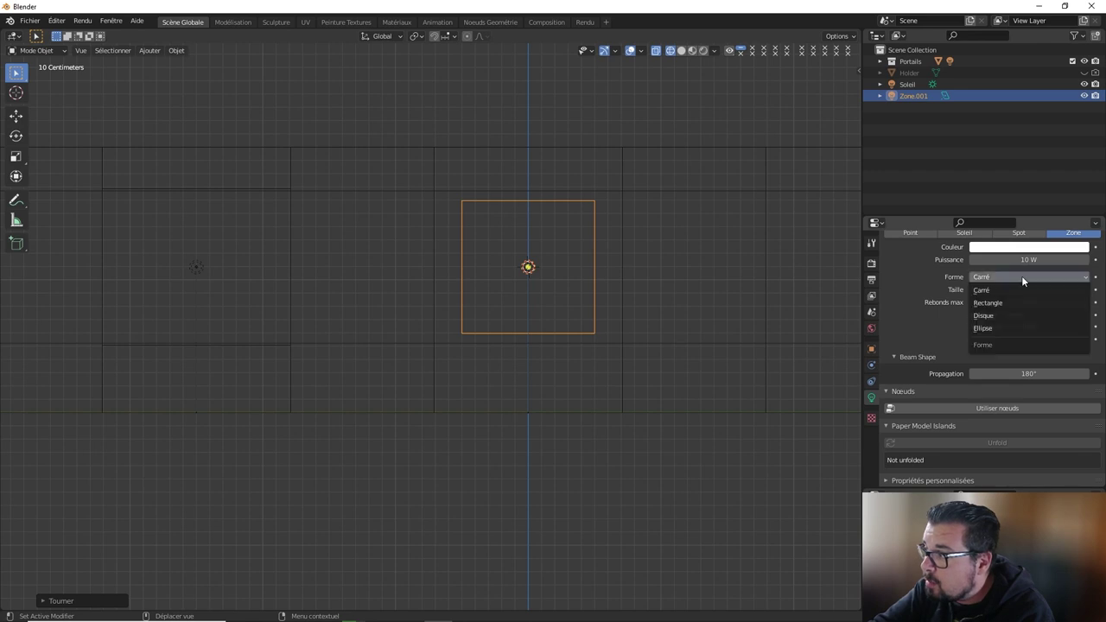
pyautogui.click(1001, 304)
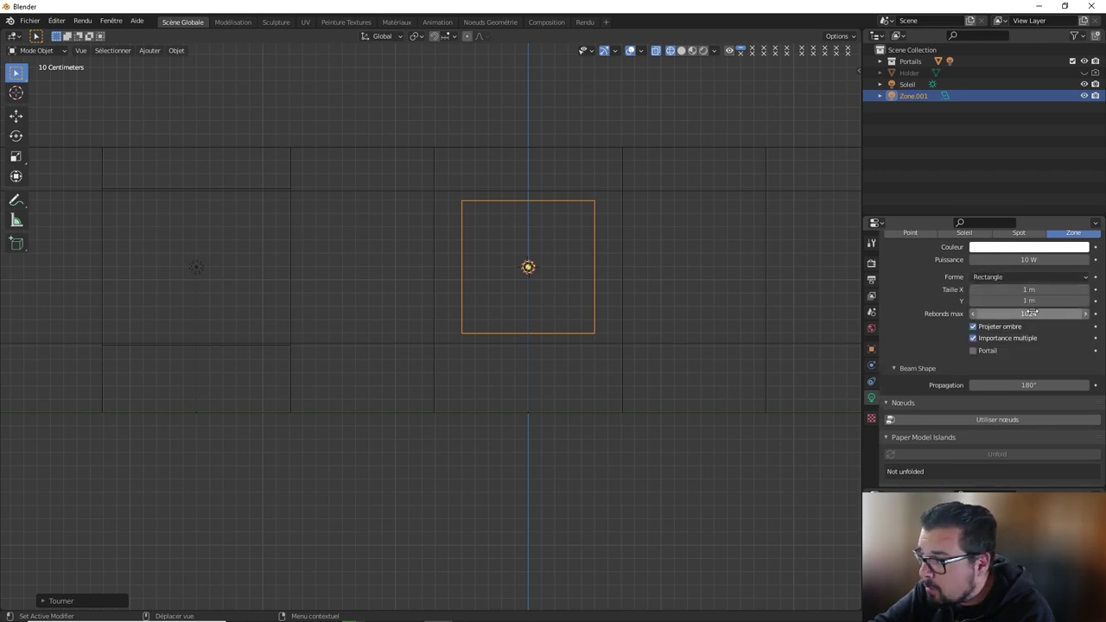
pyautogui.moveTo(1027, 290); pyautogui.dragTo(1035, 291)
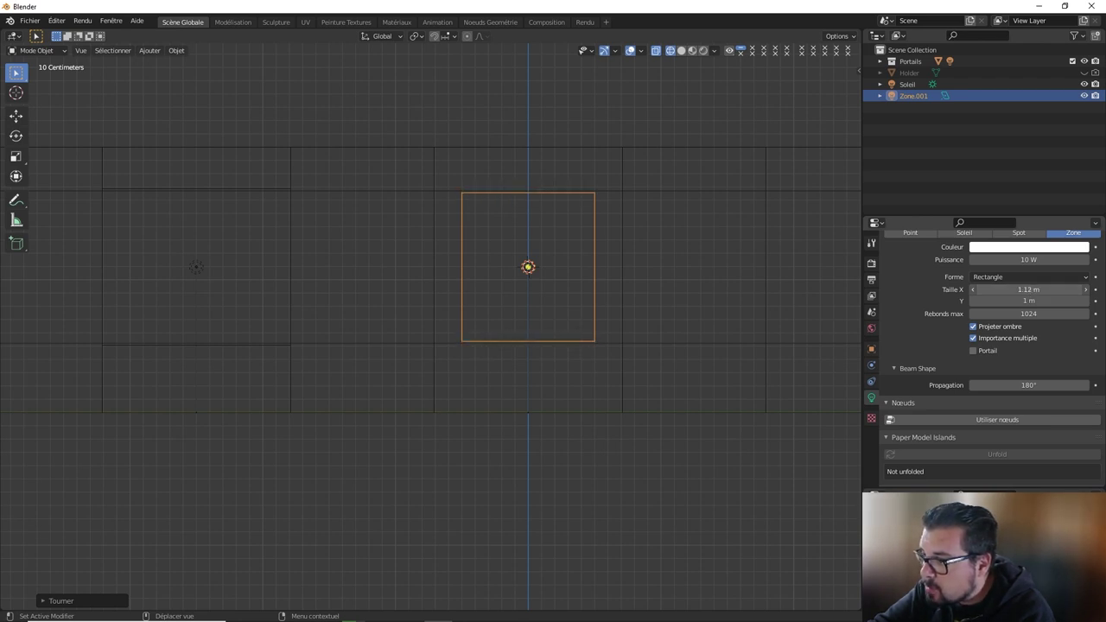
pyautogui.moveTo(1035, 290); pyautogui.dragTo(1048, 300)
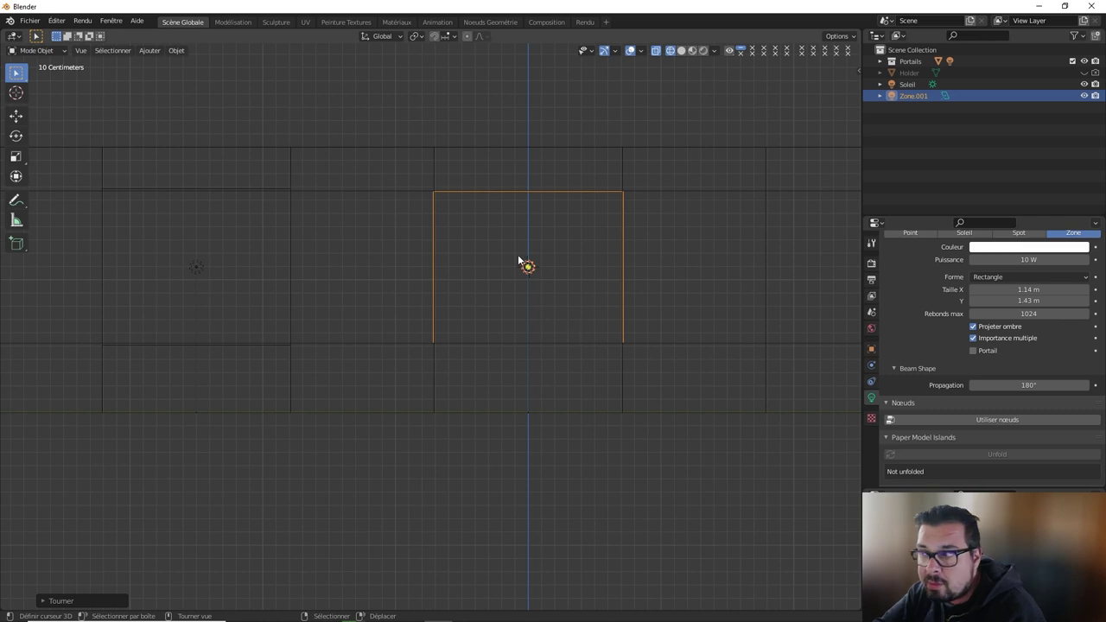
pyautogui.moveTo(523, 263)
pyautogui.mouseDown(button='middle')
pyautogui.moveTo(601, 316)
pyautogui.moveTo(562, 302)
pyautogui.moveTo(674, 245)
pyautogui.mouseUp(button='middle')
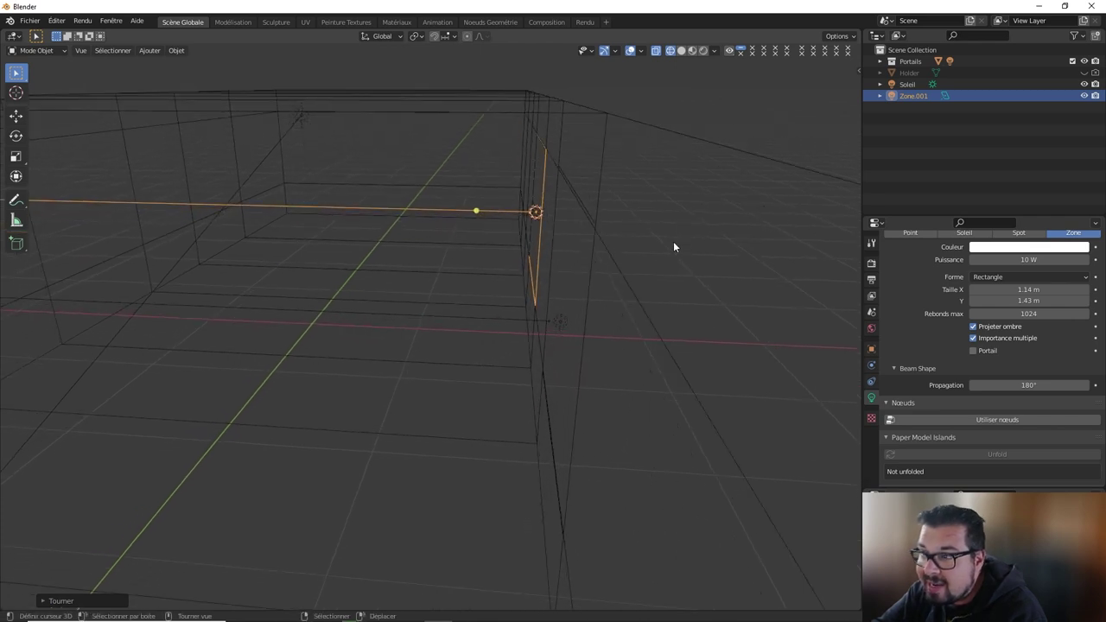
# Check the render settings, then flag the Zone.001 area light as a light portal.
pyautogui.scroll(1, 992, 232)
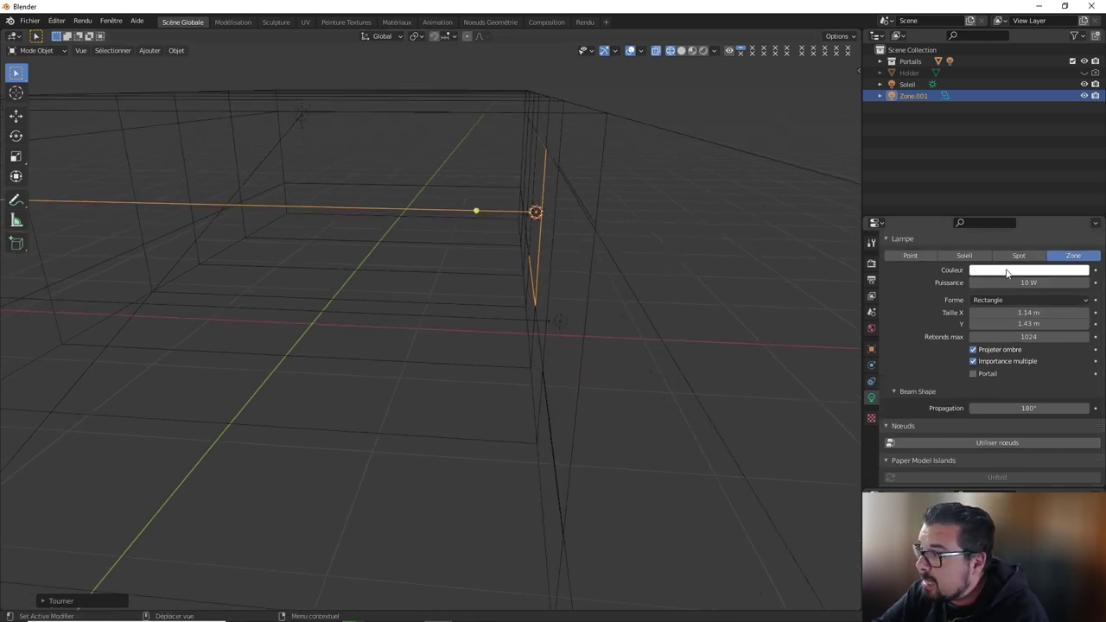
pyautogui.click(873, 263)
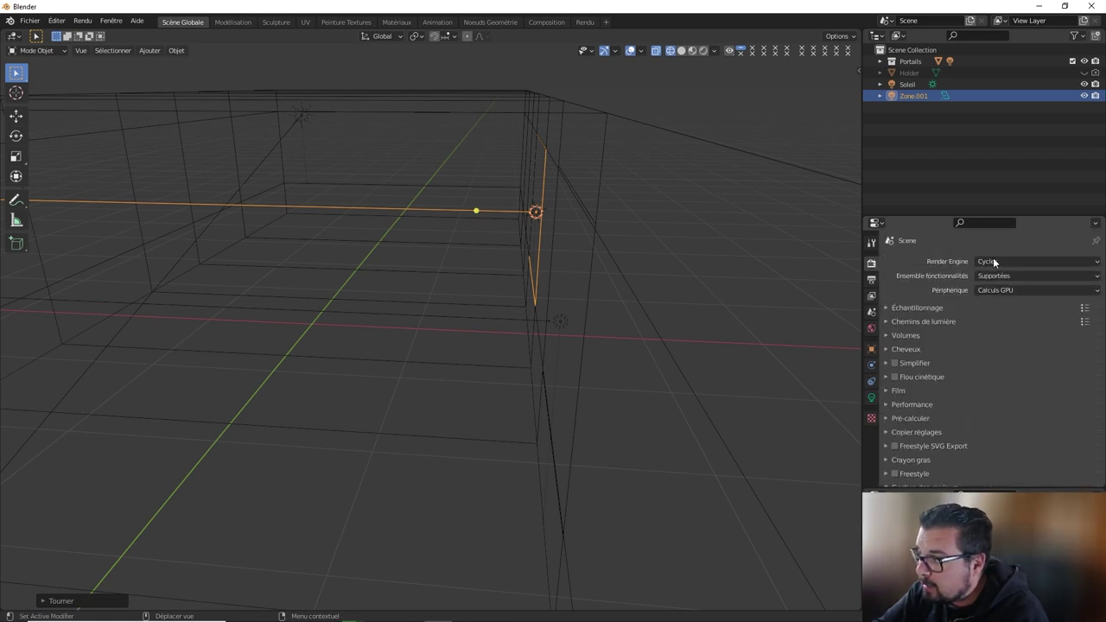
pyautogui.click(873, 398)
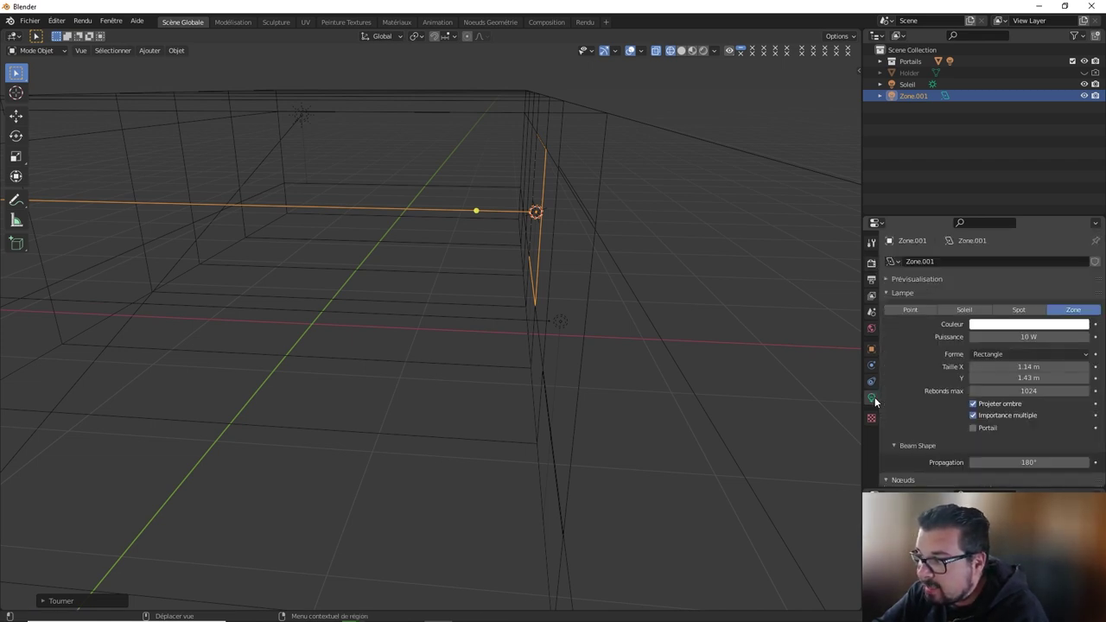
pyautogui.click(974, 428)
# Select the other window light, Zone, and make it a light portal too.
pyautogui.moveTo(693, 318); pyautogui.dragTo(219, 281, button='middle')
pyautogui.click(215, 299)
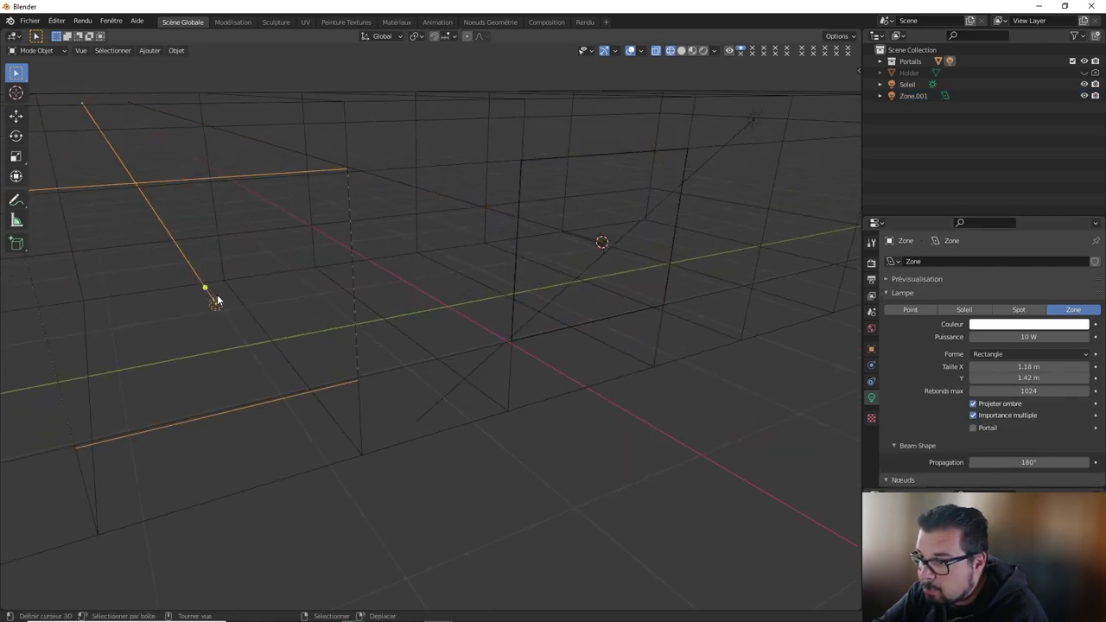
pyautogui.click(979, 429)
pyautogui.moveTo(752, 228)
pyautogui.mouseDown(button='middle')
pyautogui.moveTo(716, 245)
pyautogui.moveTo(543, 185)
pyautogui.moveTo(571, 210)
pyautogui.mouseUp(button='middle')
# Snap the 3D cursor onto the room cube's right face.
pyautogui.click(616, 153)
pyautogui.moveTo(616, 152); pyautogui.dragTo(631, 165, button='middle')
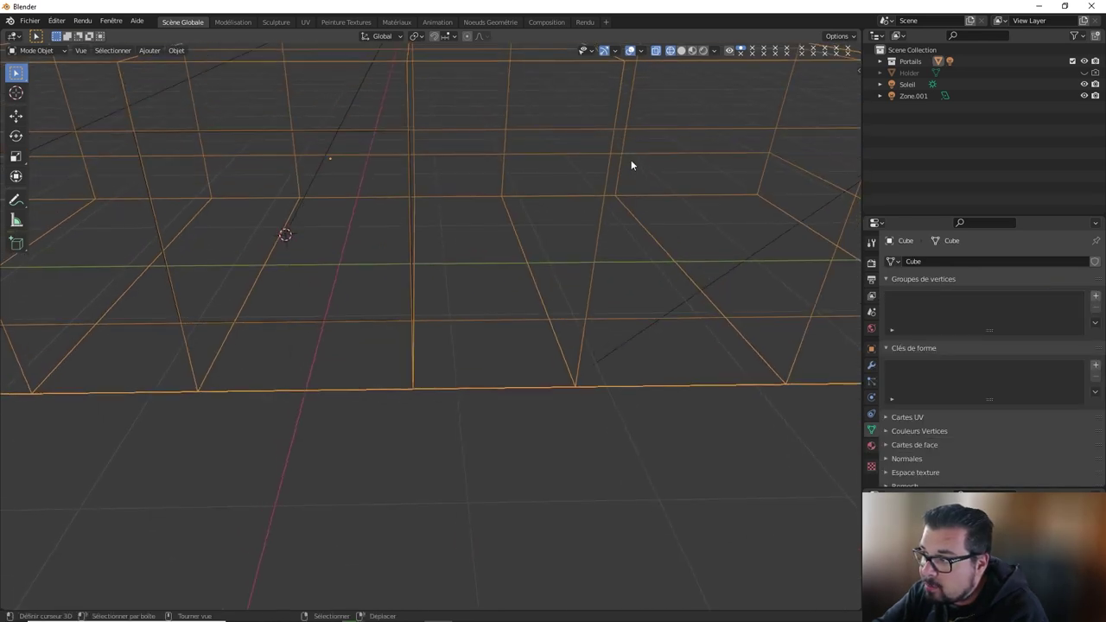
pyautogui.press('Tab')
pyautogui.click(603, 178)
pyautogui.click(603, 178)
pyautogui.hotkey('shift', 's')
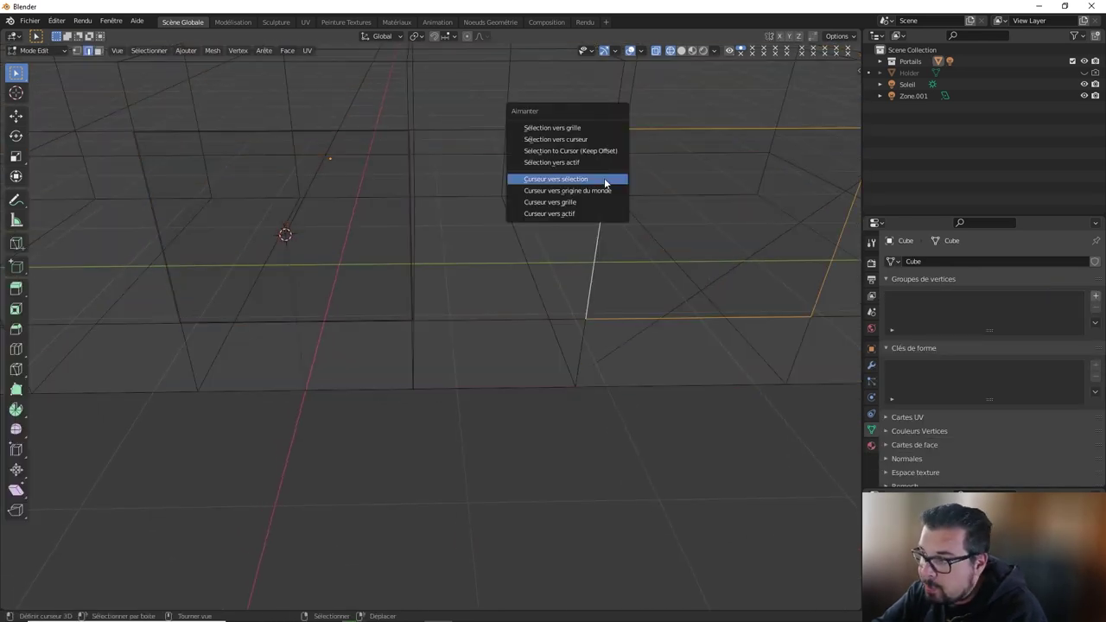
pyautogui.click(605, 179)
pyautogui.press('Tab')
# Add an area light at the cursor, rotate it 90° about Y, and make it rectangular.
pyautogui.hotkey('shift', 'a')
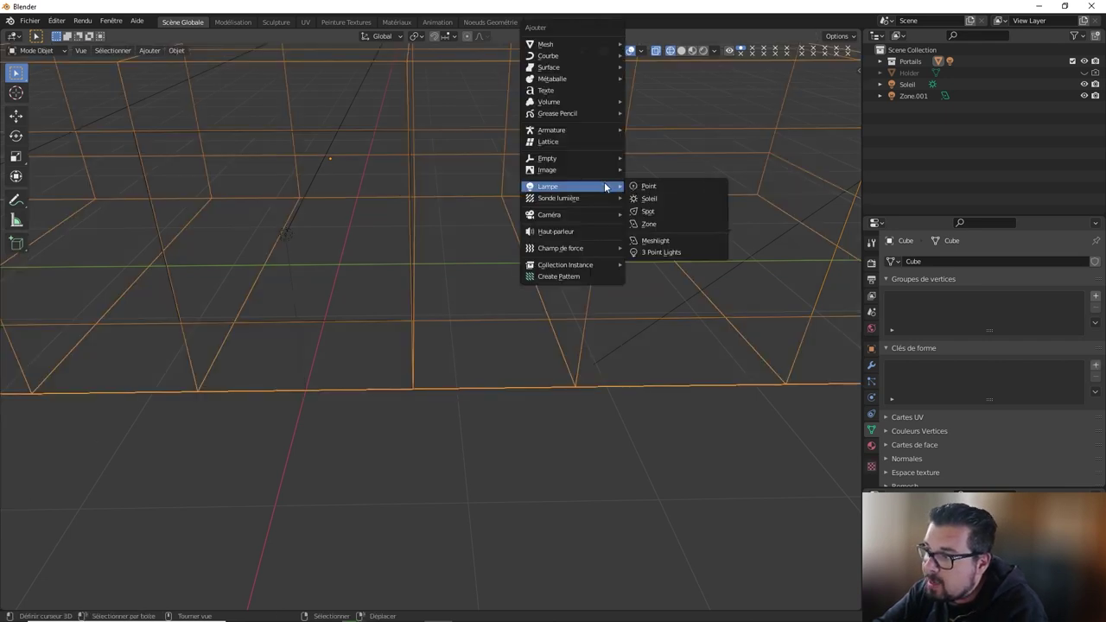
pyautogui.click(662, 225)
pyautogui.write('r')
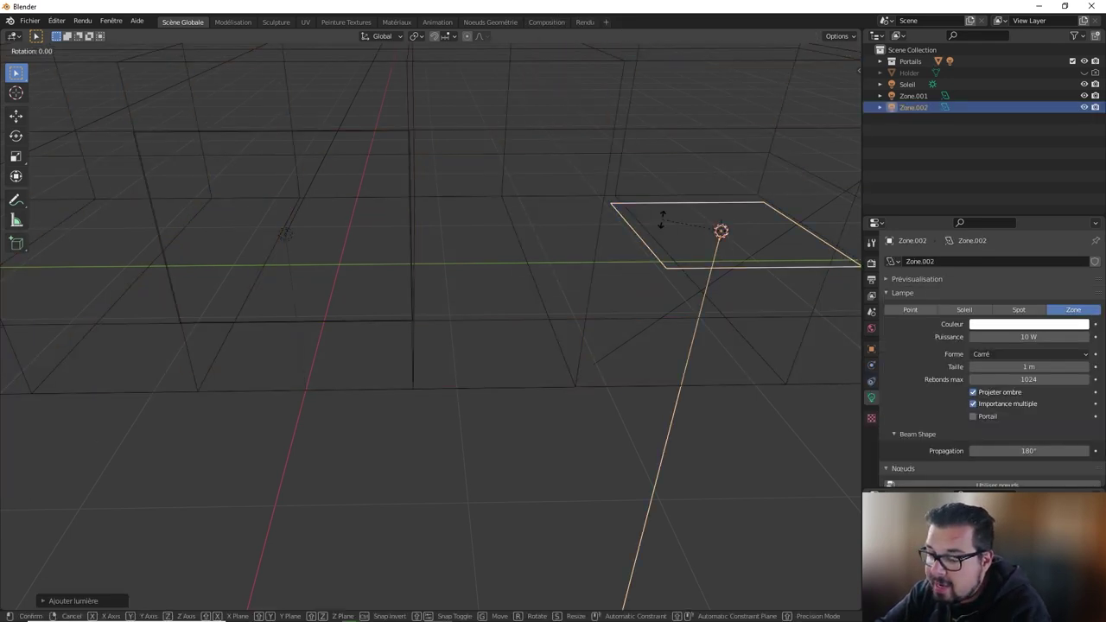
pyautogui.write('y90')
pyautogui.press('Return')
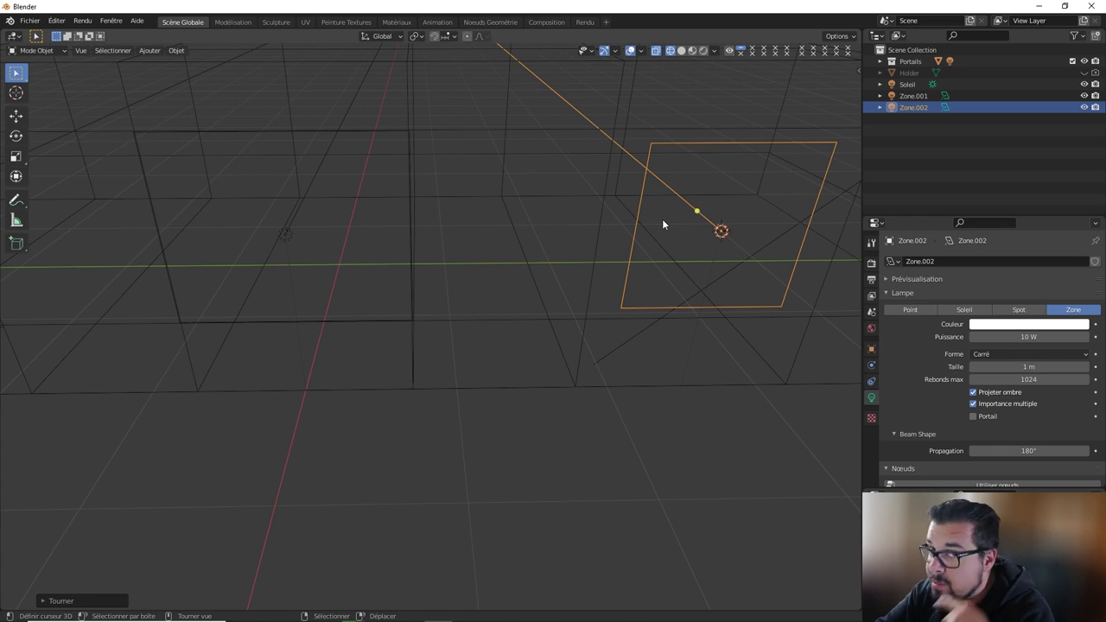
pyautogui.click(1028, 355)
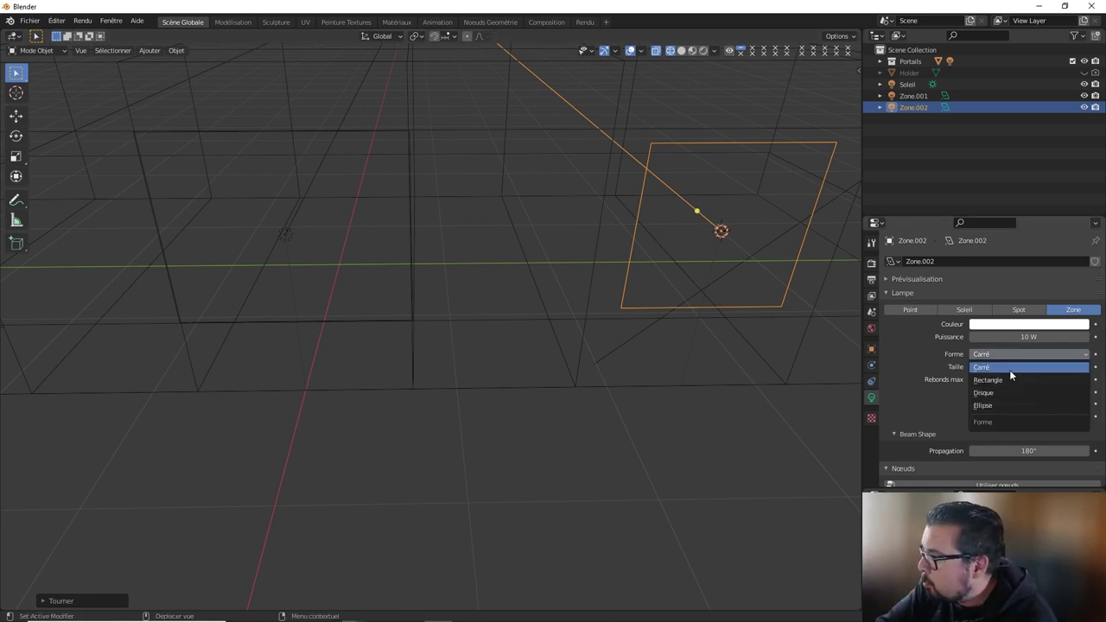
pyautogui.click(1009, 370)
# Resize Zone.002 to about 1.15 m in X and roughly 1.41 m in Y.
pyautogui.press('KP_3')
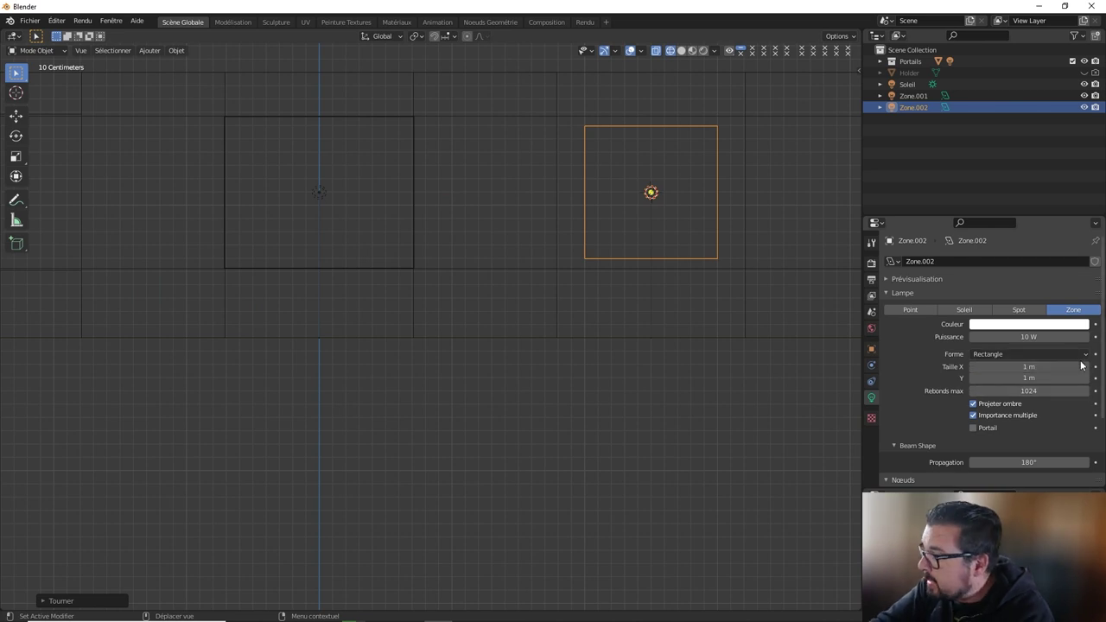
pyautogui.moveTo(1065, 366); pyautogui.dragTo(1041, 367)
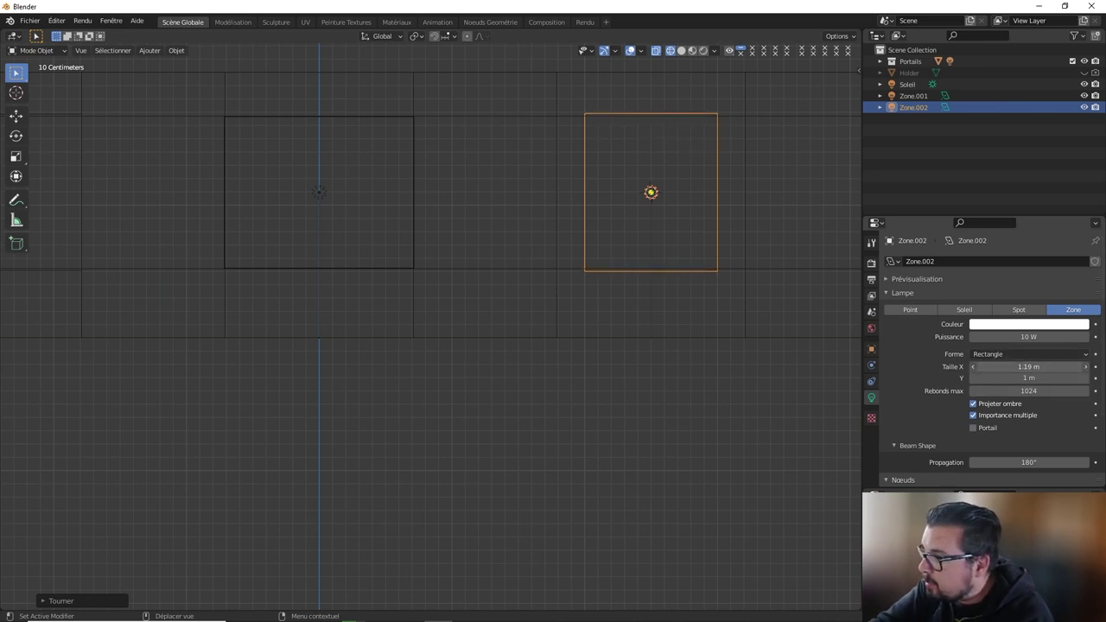
pyautogui.click(1029, 378)
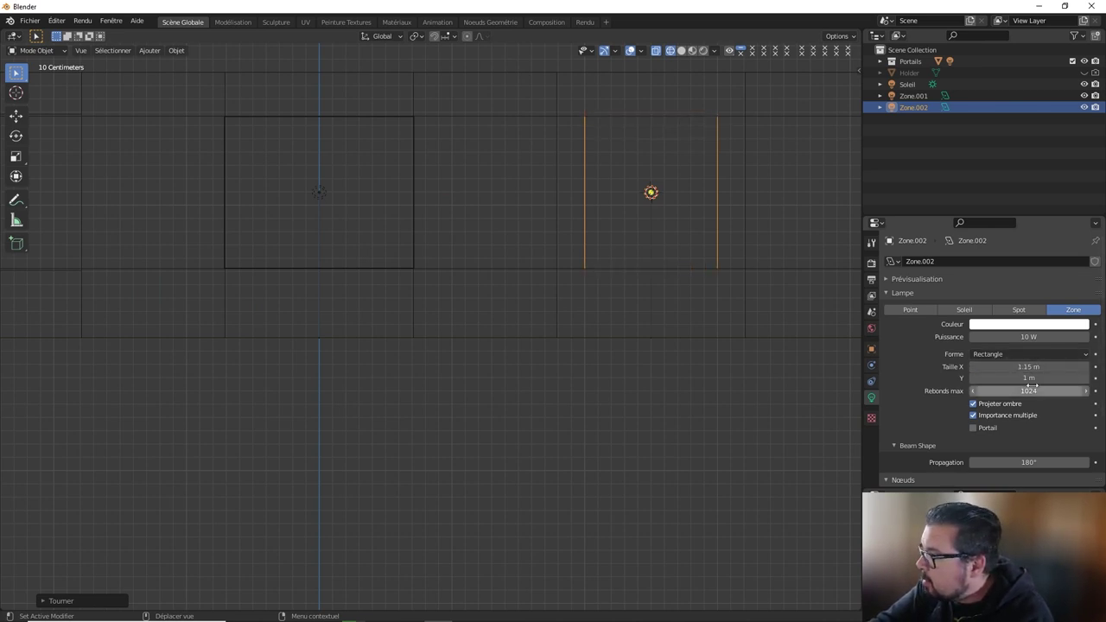
pyautogui.write('1.23')
pyautogui.press('Return')
pyautogui.moveTo(1028, 378); pyautogui.dragTo(1045, 378)
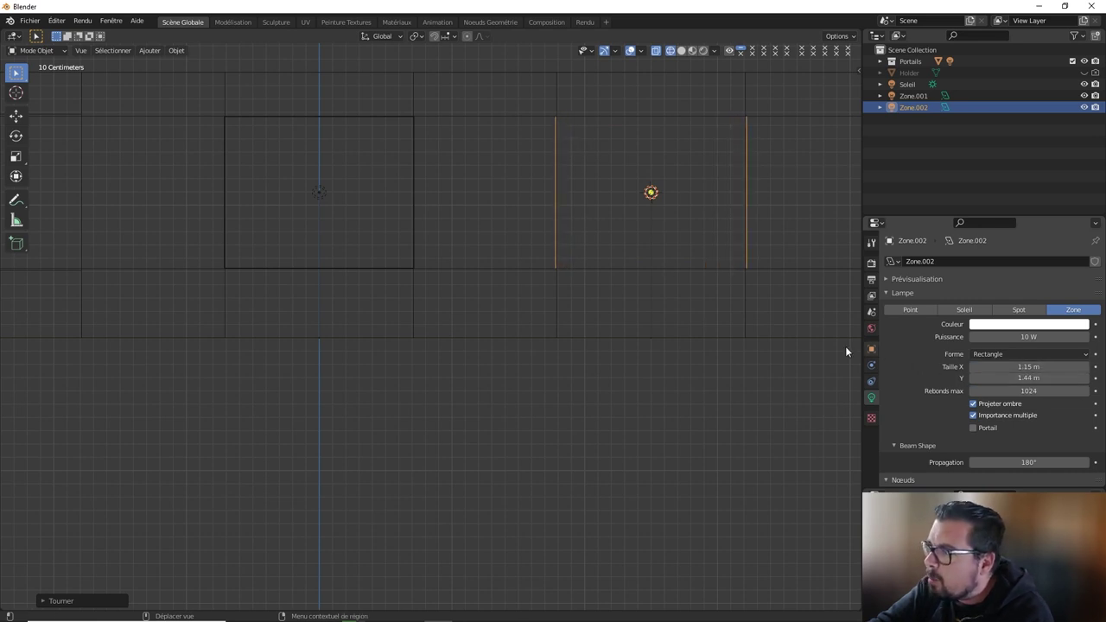
# Flag Zone.002 as a light portal and orbit the view around it.
pyautogui.moveTo(845, 345)
pyautogui.mouseDown(button='middle')
pyautogui.moveTo(603, 235)
pyautogui.moveTo(961, 416)
pyautogui.mouseUp(button='middle')
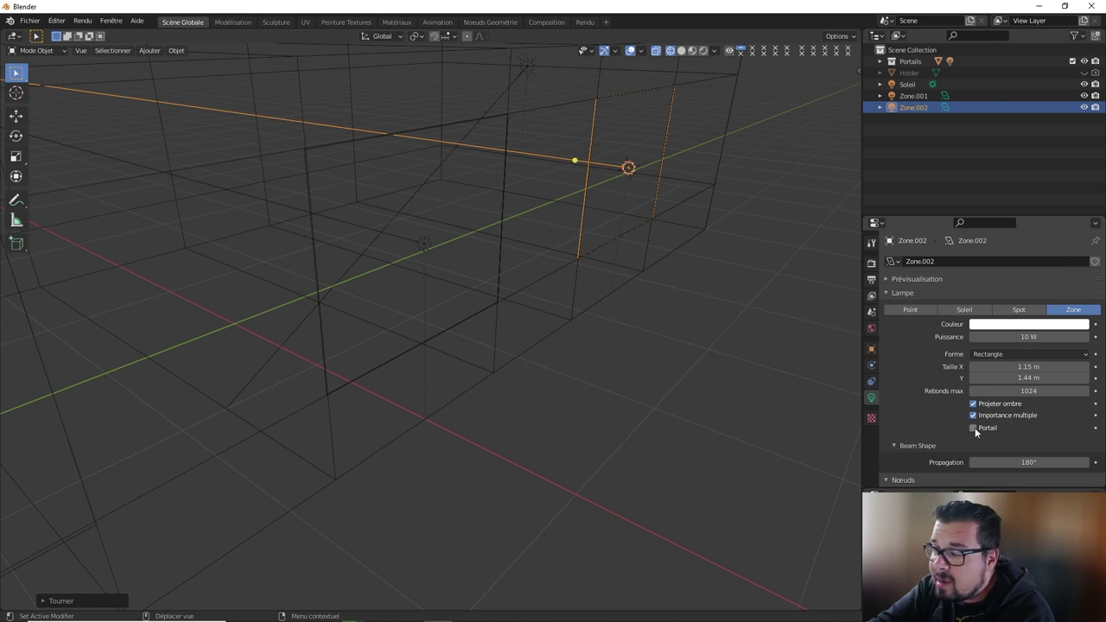
pyautogui.click(974, 427)
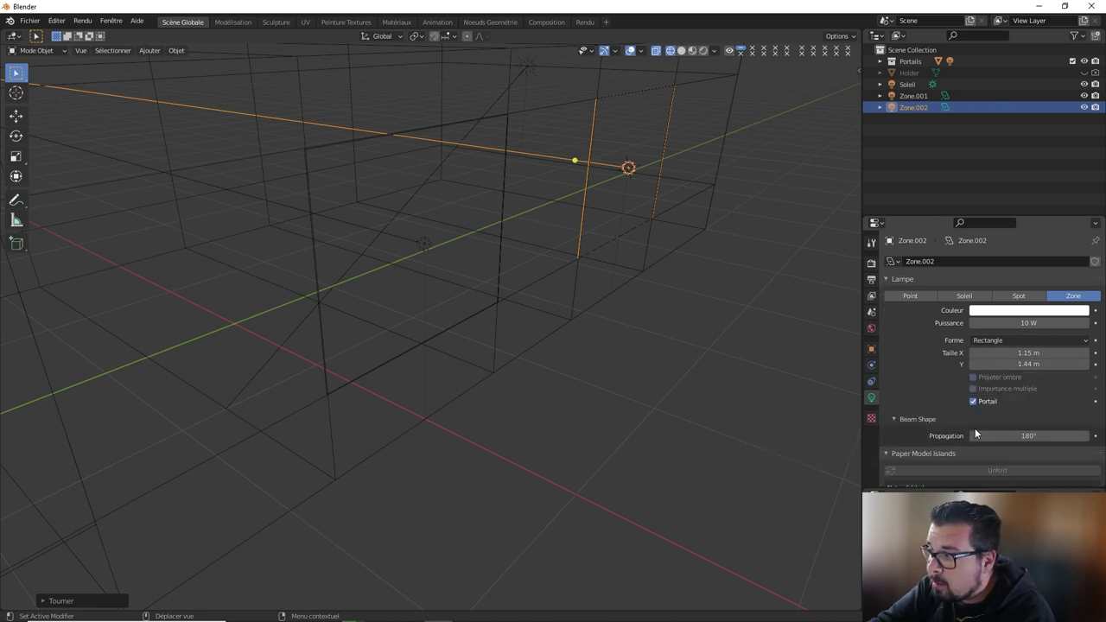
pyautogui.moveTo(511, 227); pyautogui.dragTo(544, 190, button='middle')
pyautogui.moveTo(535, 248)
pyautogui.mouseDown(button='middle')
pyautogui.moveTo(579, 243)
pyautogui.moveTo(551, 254)
pyautogui.mouseUp(button='middle')
pyautogui.moveTo(657, 195); pyautogui.dragTo(703, 168, button='middle')
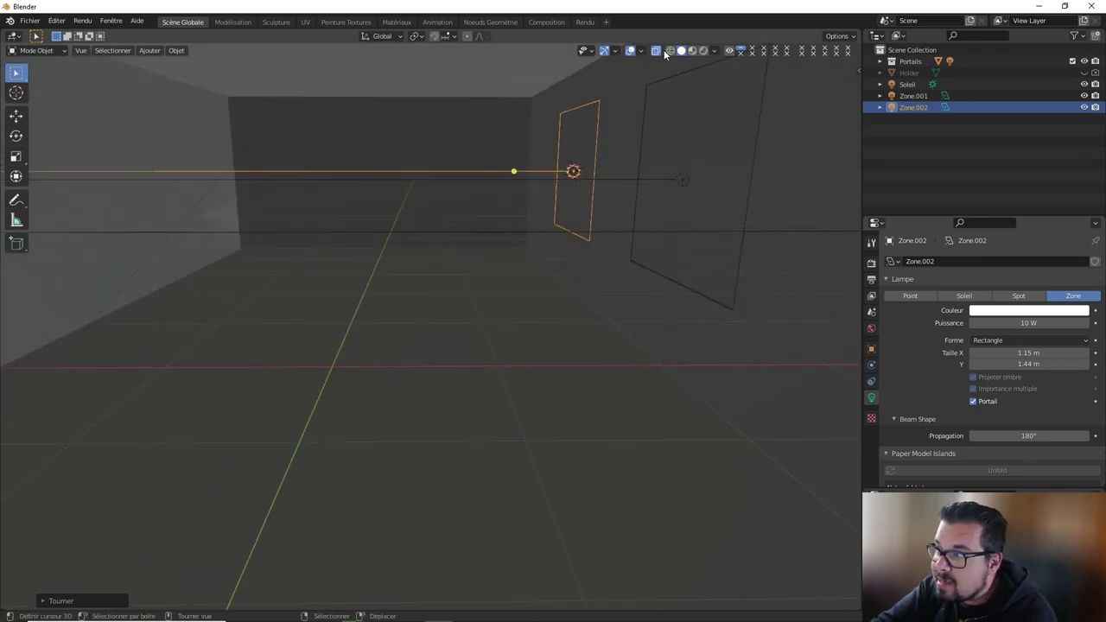
# Switch to Rendered shading and look along the room at the sunlit floor patches.
pyautogui.click(703, 51)
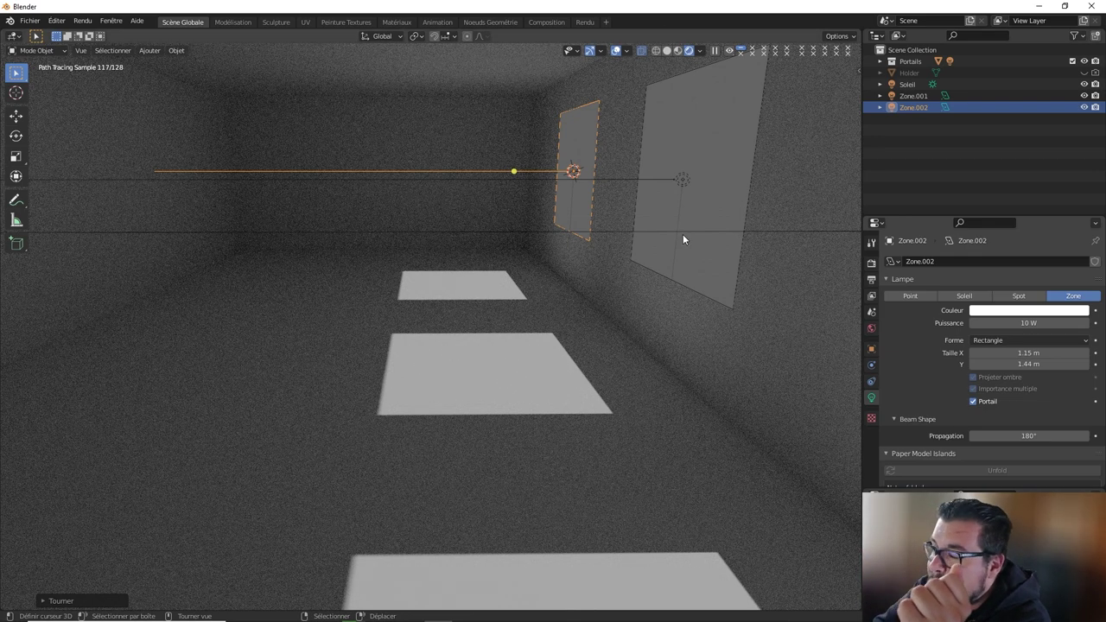
pyautogui.moveTo(683, 235); pyautogui.dragTo(691, 182, button='middle')
pyautogui.moveTo(716, 69)
pyautogui.mouseDown(button='middle')
pyautogui.moveTo(684, 264)
pyautogui.moveTo(703, 250)
pyautogui.mouseUp(button='middle')
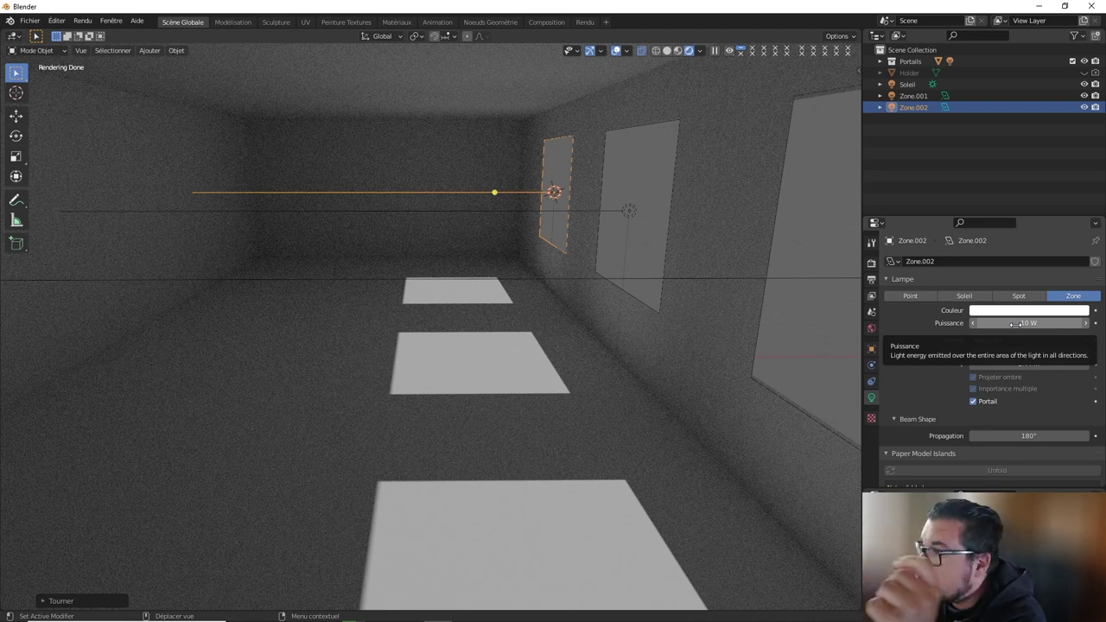
# Expand Render properties' Sampling panel showing 256 render and 128 viewport samples.
pyautogui.click(871, 263)
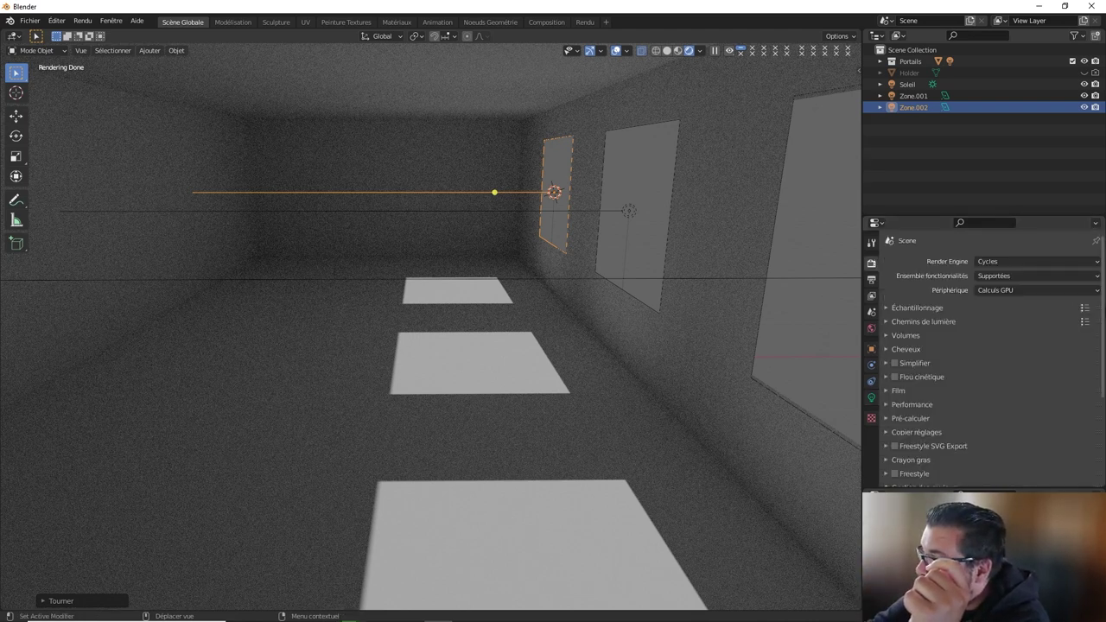
pyautogui.click(917, 308)
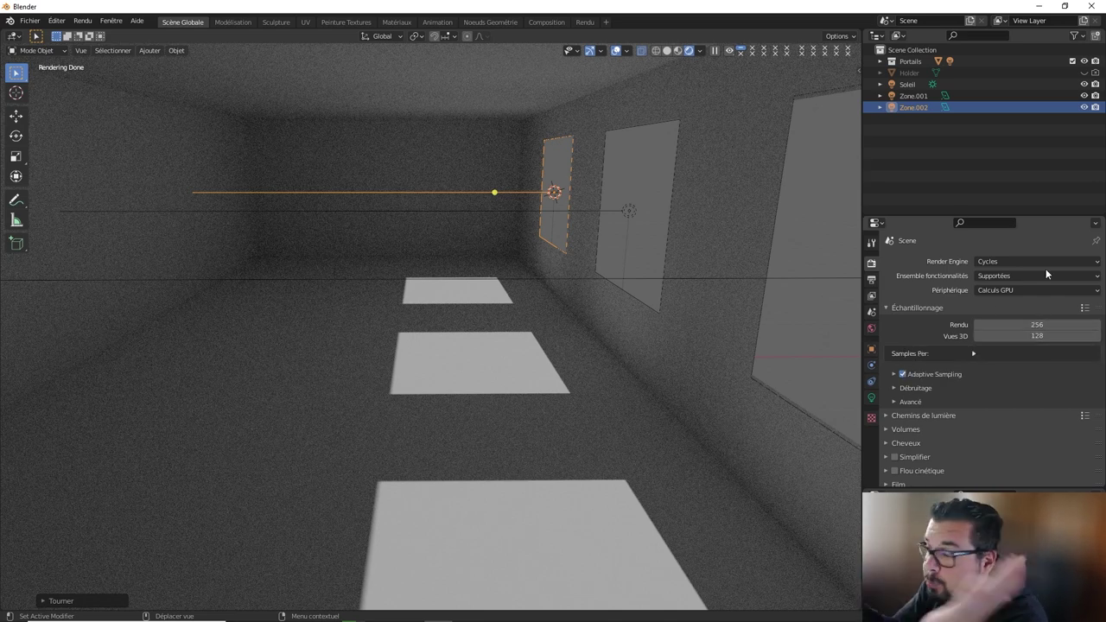
pyautogui.scroll(-1, 1045, 269)
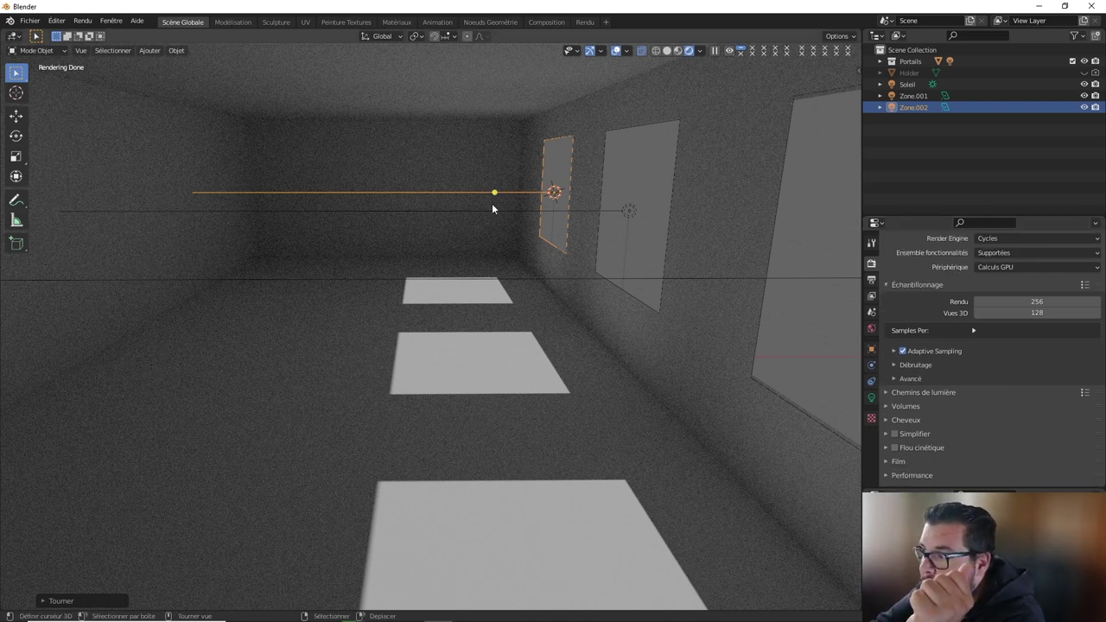
pyautogui.press('super')
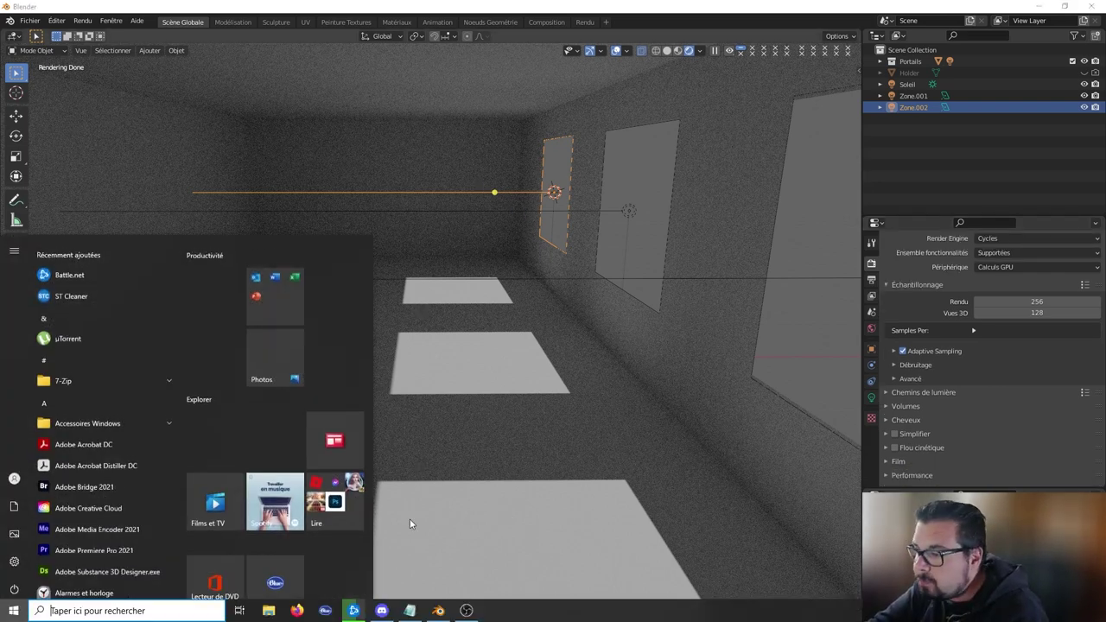
pyautogui.press('super')
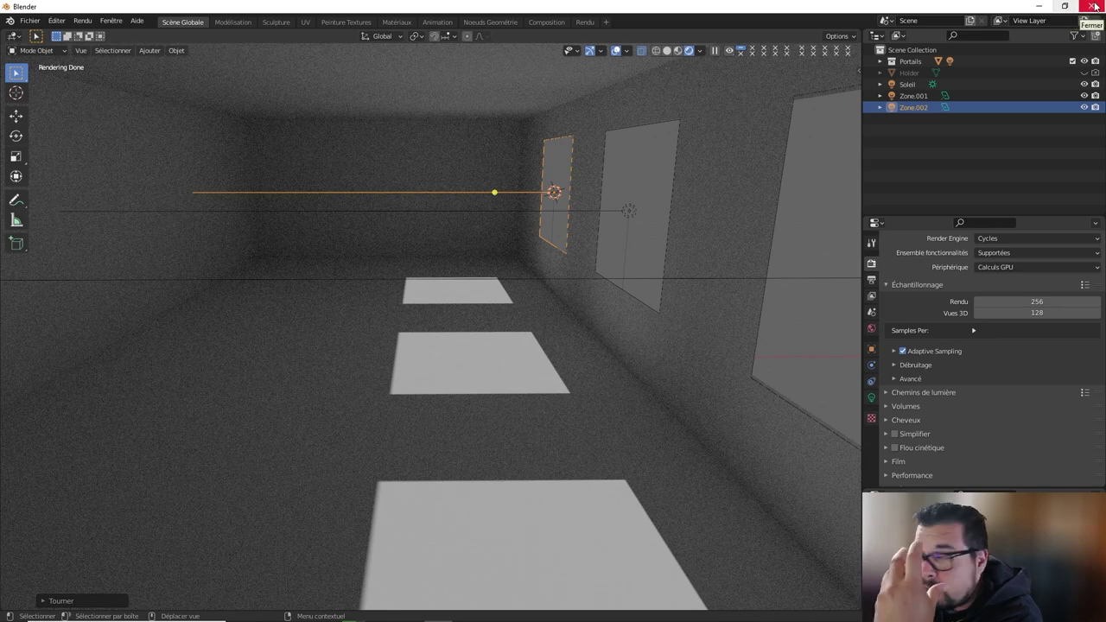
# Close Blender, discarding the unsaved scene.
pyautogui.click(1091, 6)
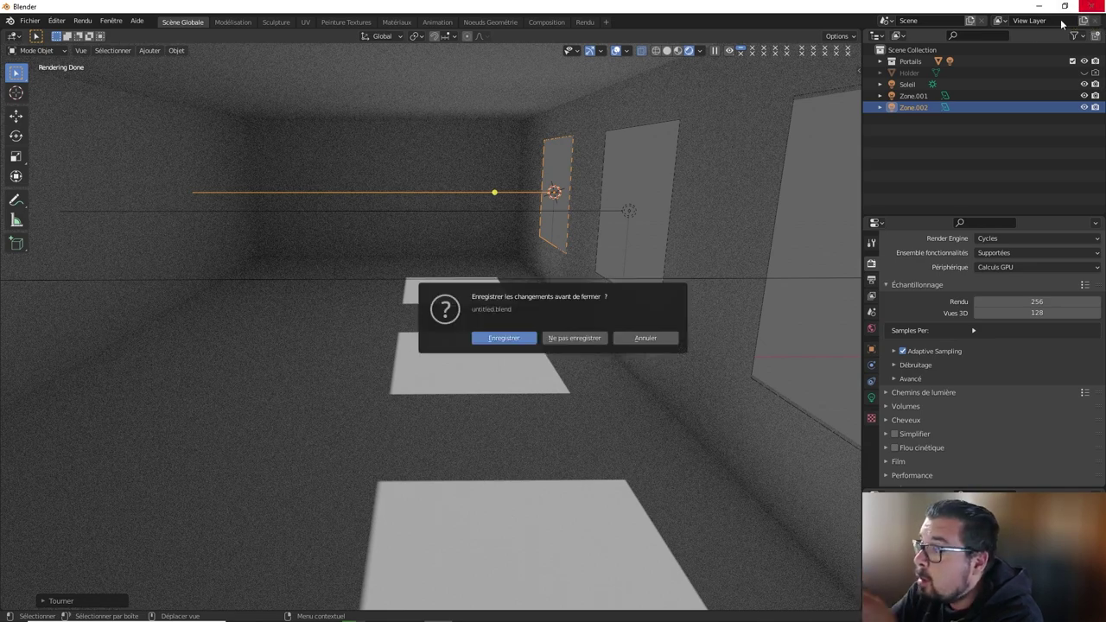
pyautogui.click(601, 335)
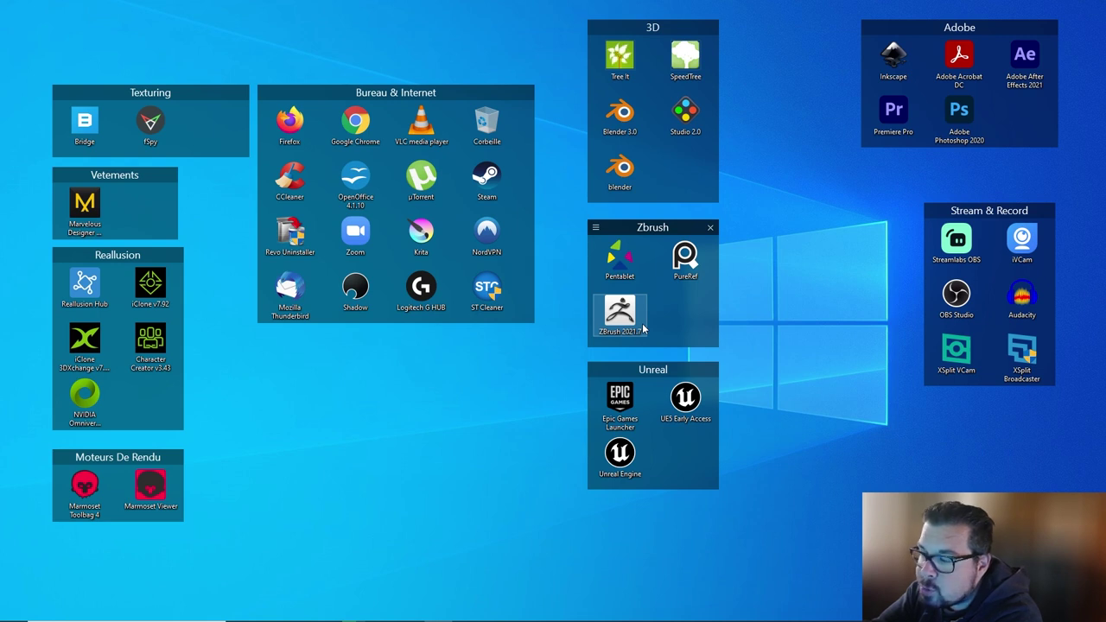
pyautogui.doubleClick(622, 312)
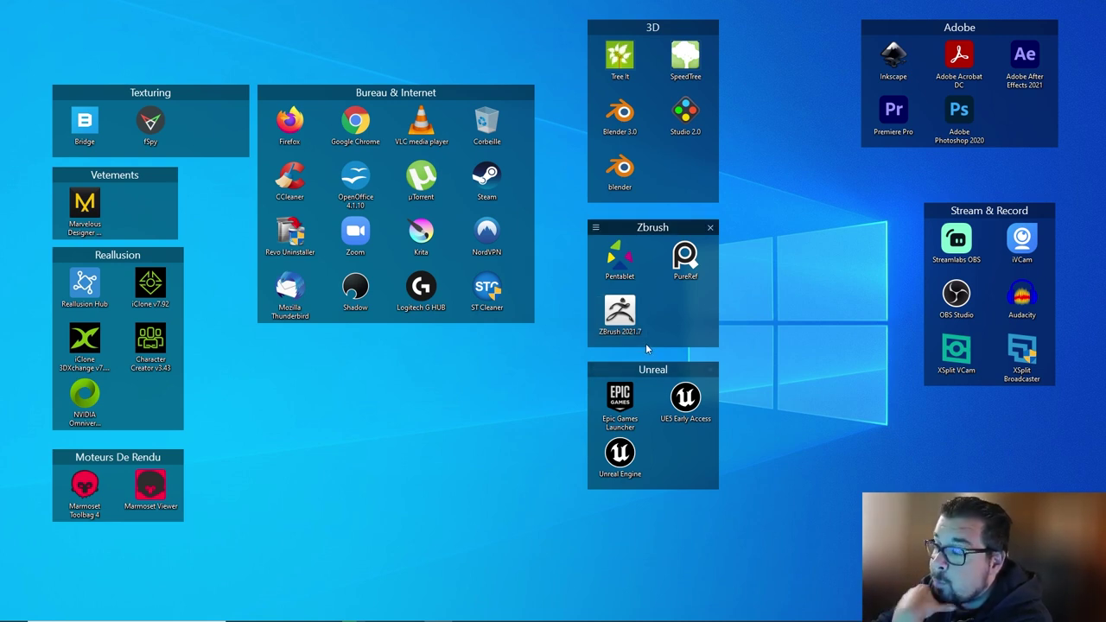
pyautogui.moveTo(652, 113)
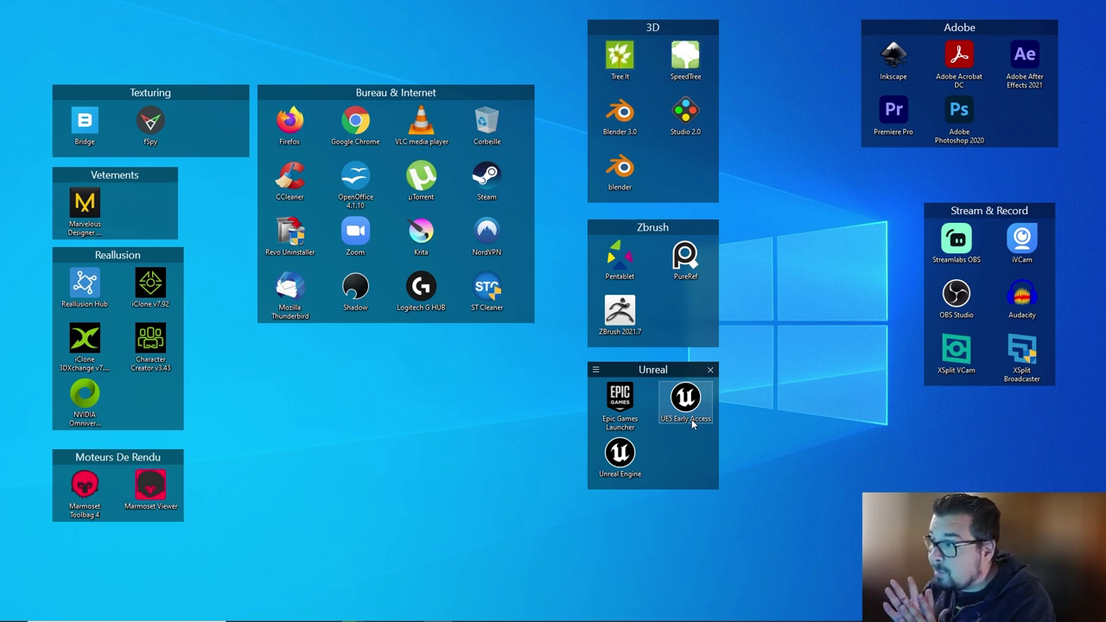
pyautogui.doubleClick(694, 53)
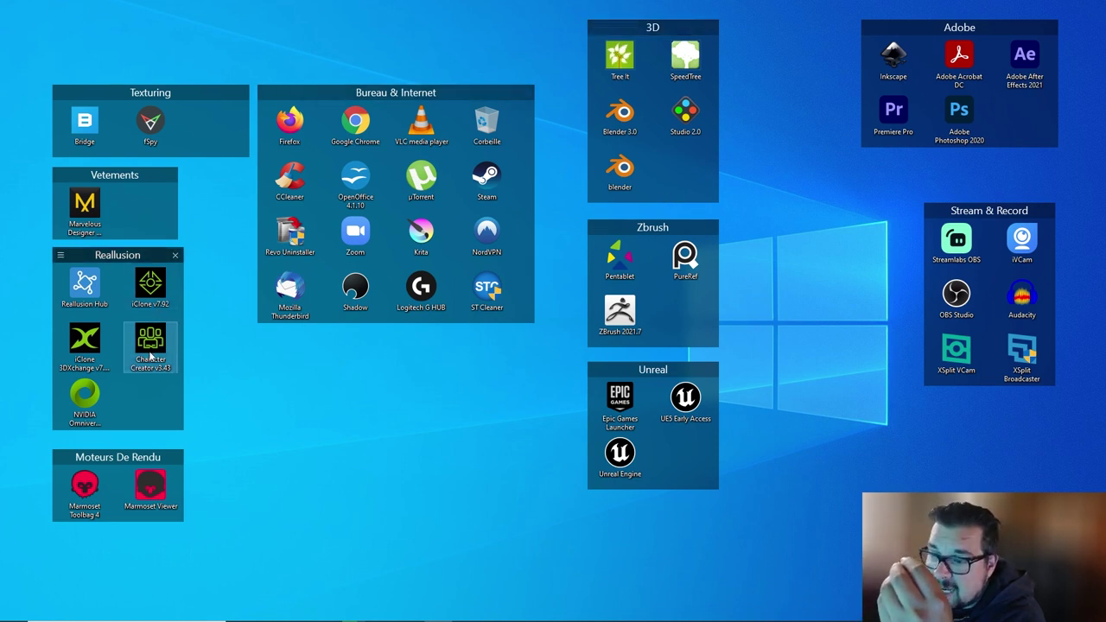
pyautogui.moveTo(150, 345)
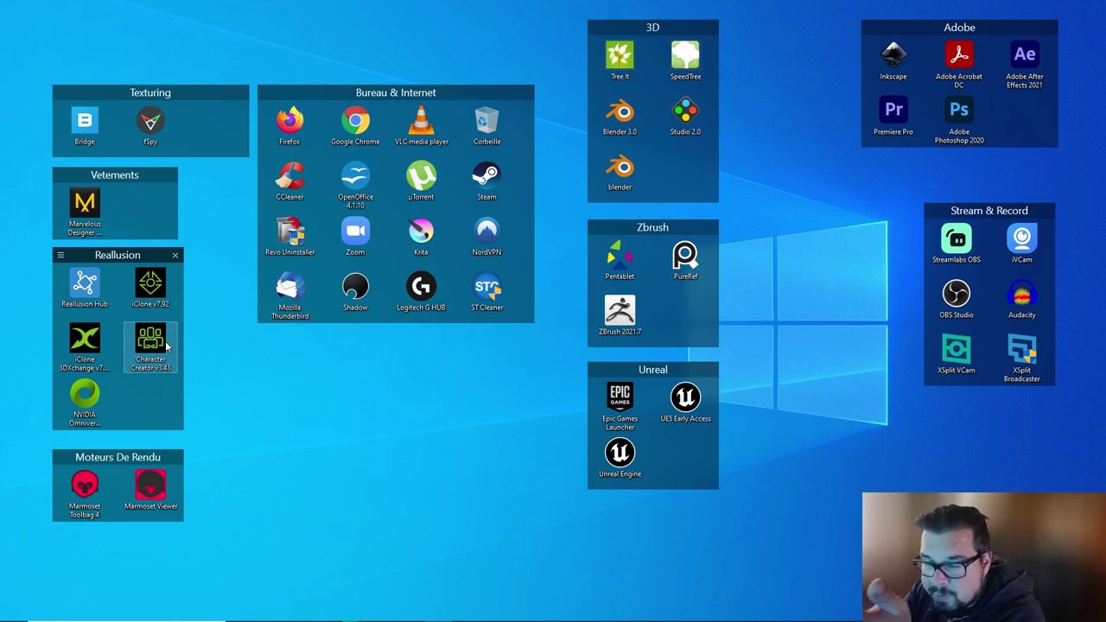
pyautogui.doubleClick(164, 346)
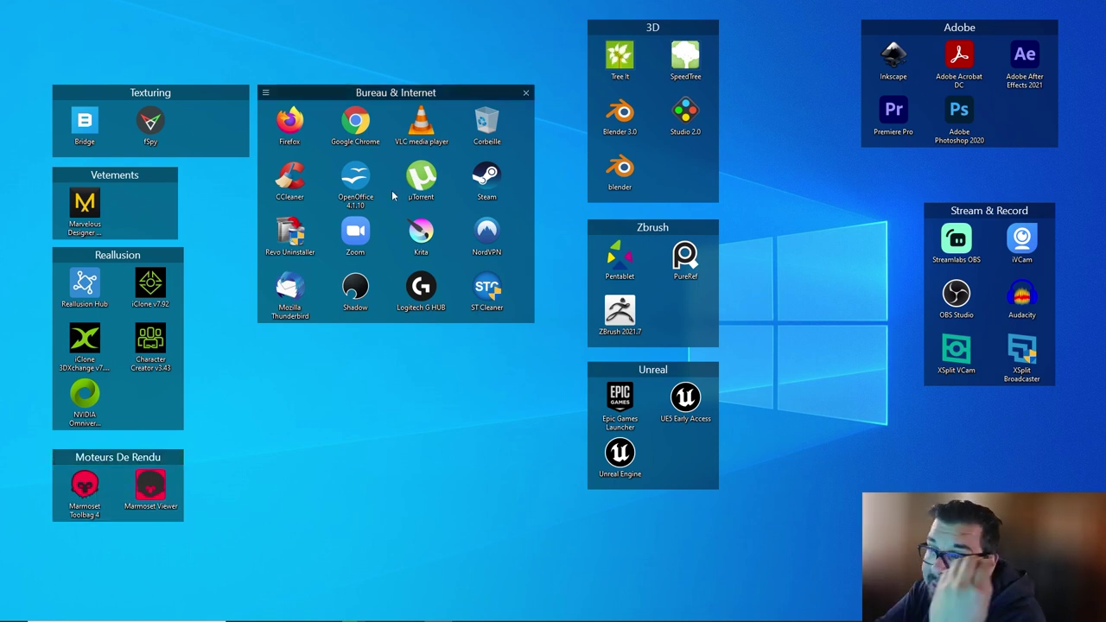
# Launch Firefox and search Google for 'marmoset toolbag'.
pyautogui.doubleClick(291, 121)
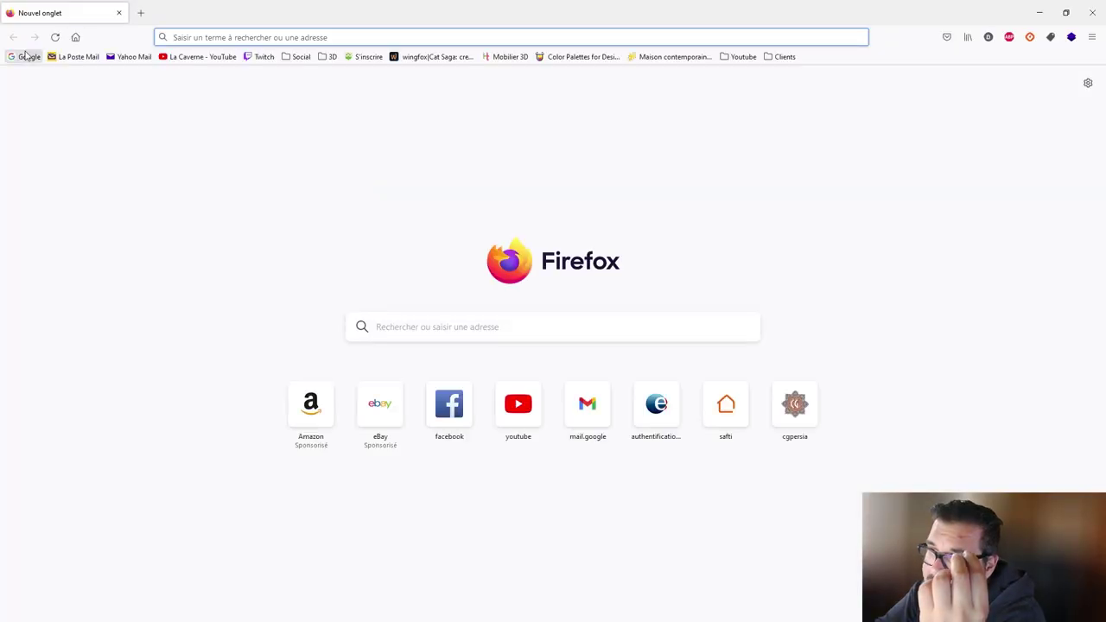
pyautogui.click(30, 56)
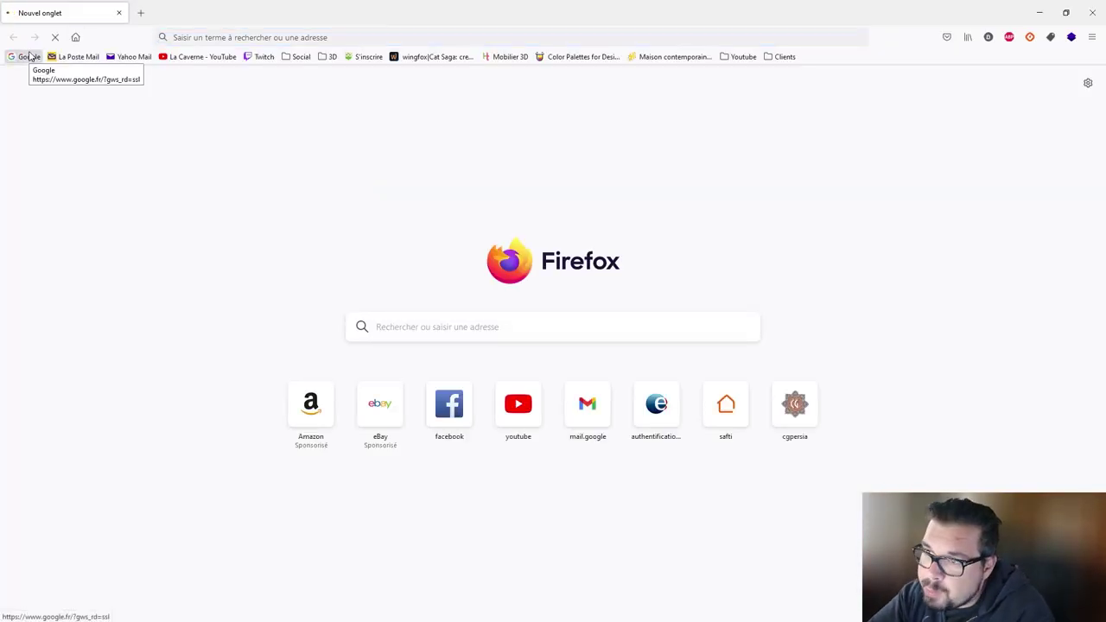
pyautogui.write('marmos')
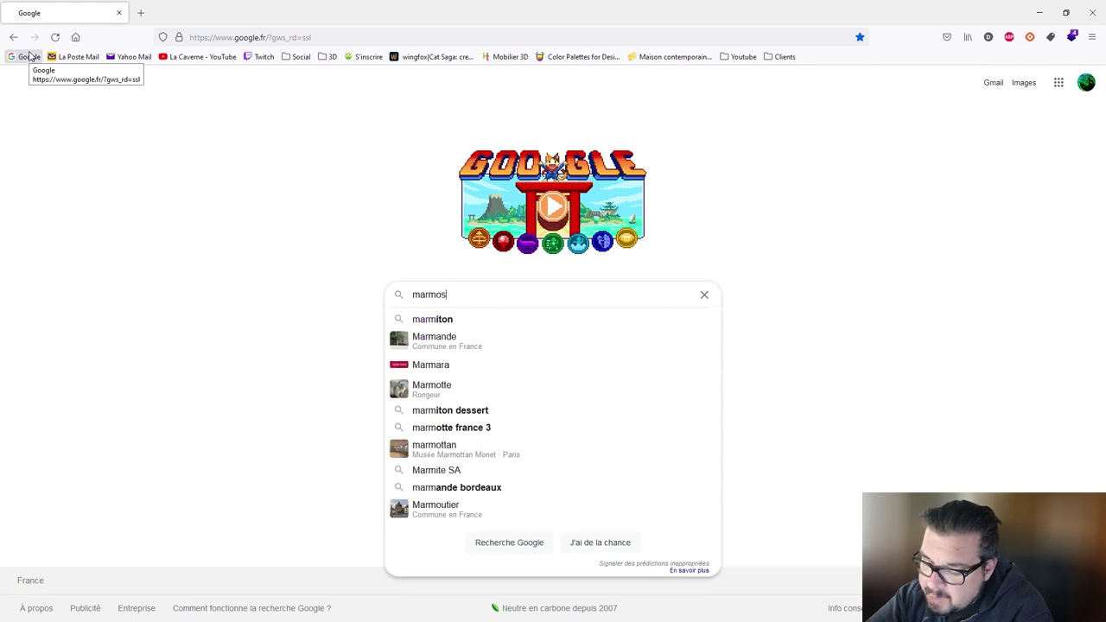
pyautogui.write('et tool')
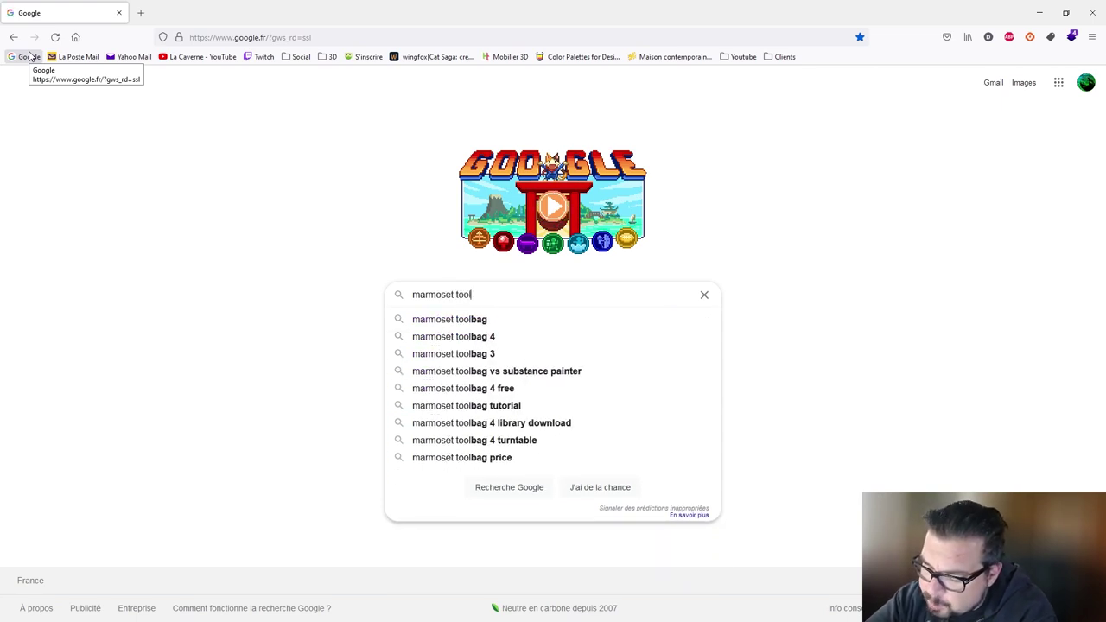
pyautogui.write('ba')
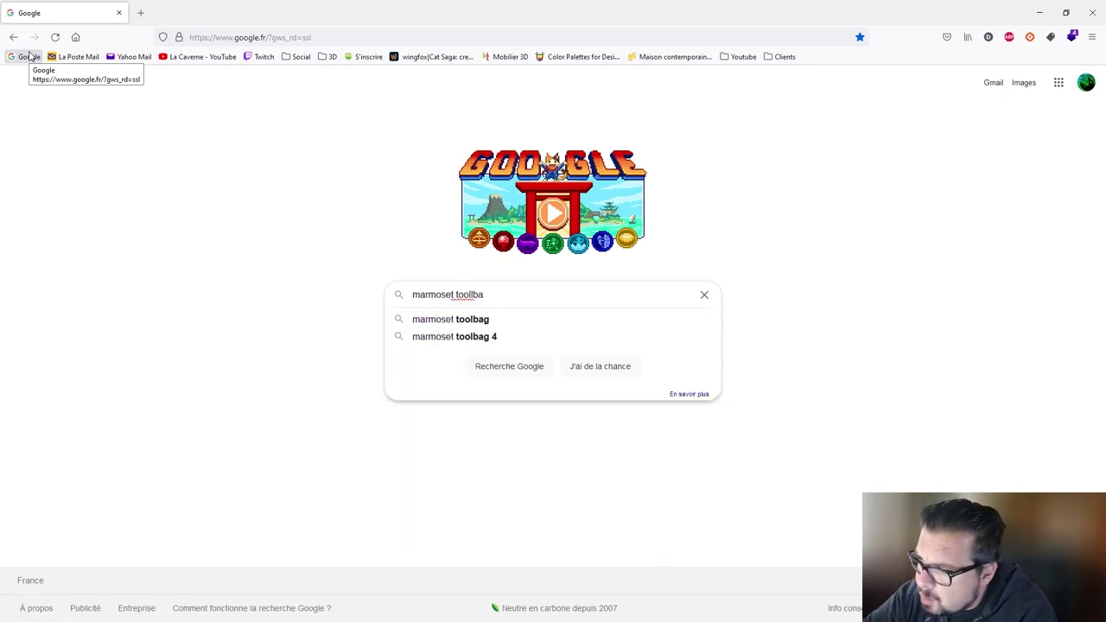
pyautogui.write('g')
pyautogui.press('Return')
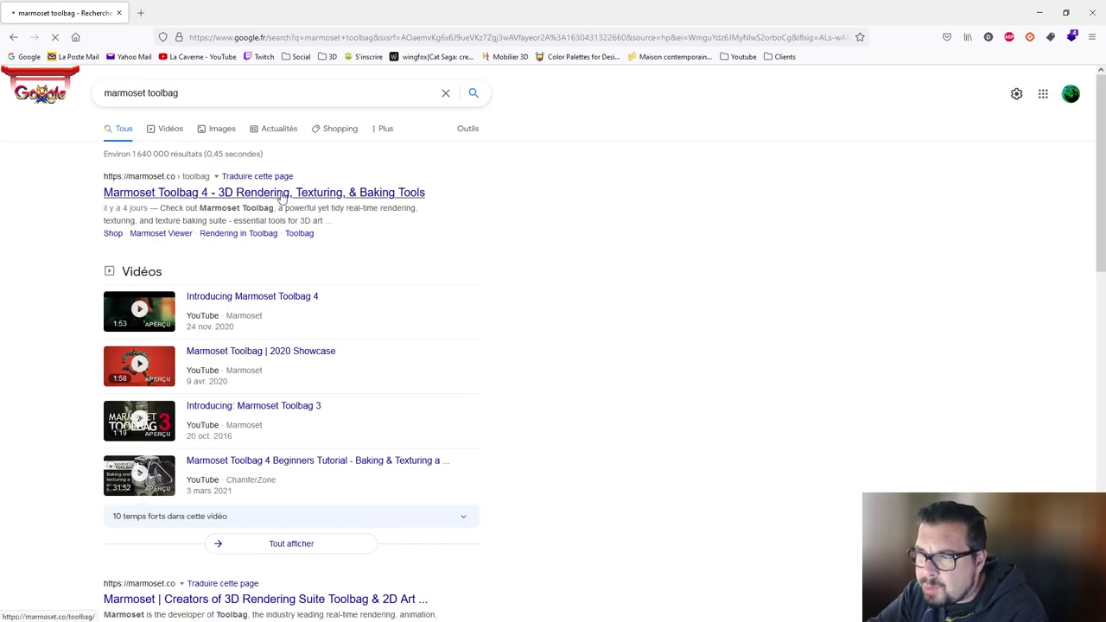
# Reach the Toolbag 4 licence page and review Subscription $14.99/month and Perpetual $299 pricing.
pyautogui.click(280, 195)
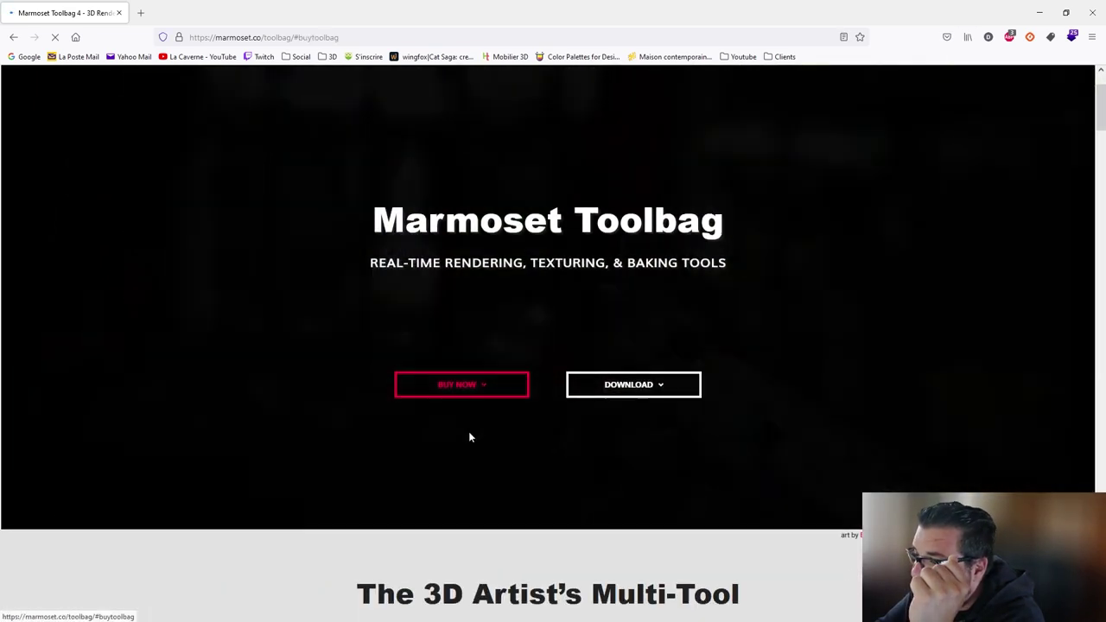
pyautogui.click(468, 432)
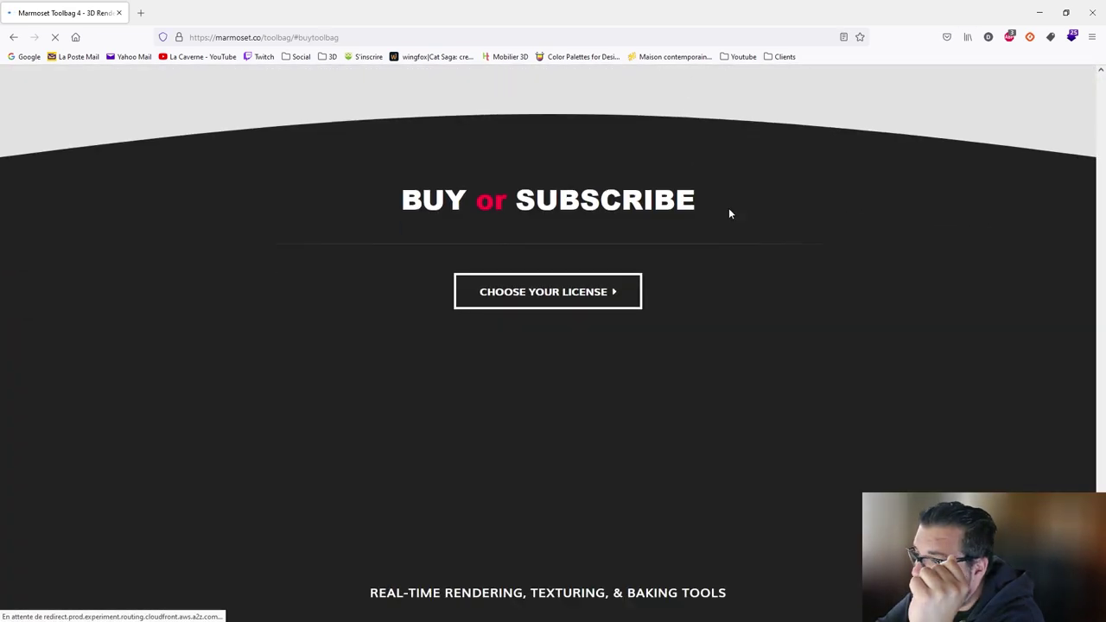
pyautogui.click(556, 259)
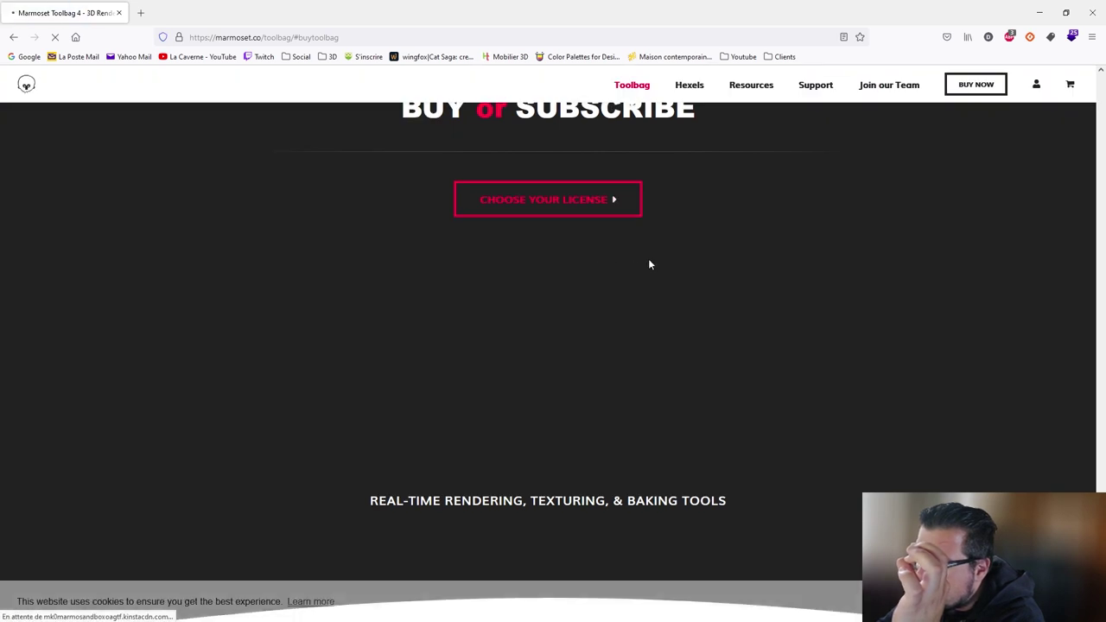
pyautogui.scroll(-1, 682, 280)
pyautogui.scroll(-2, 681, 281)
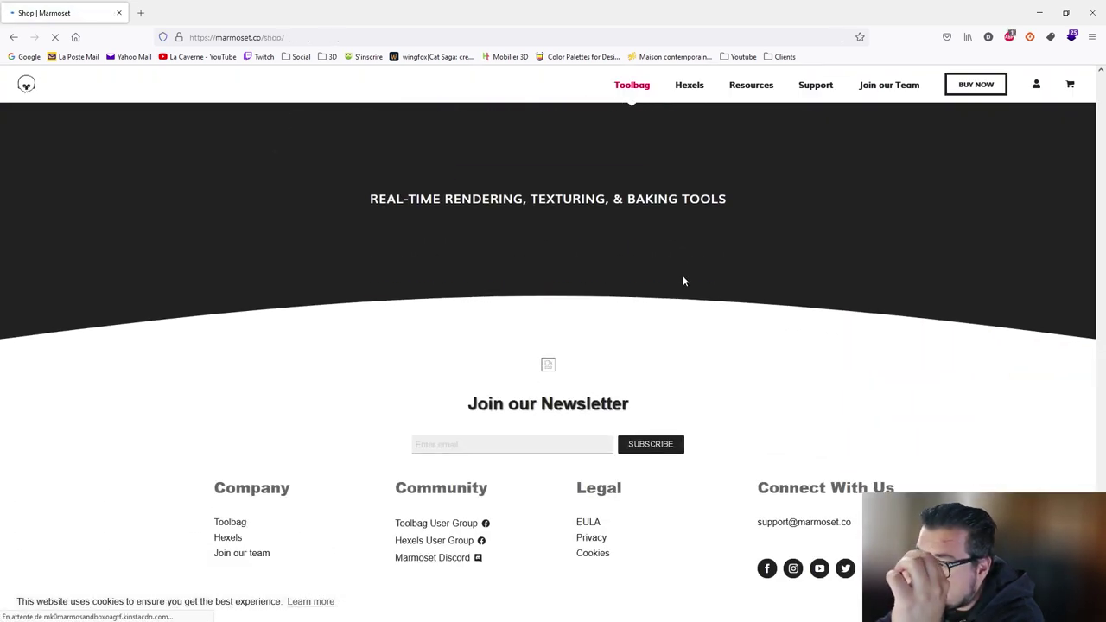
pyautogui.scroll(2, 682, 281)
pyautogui.scroll(2, 605, 345)
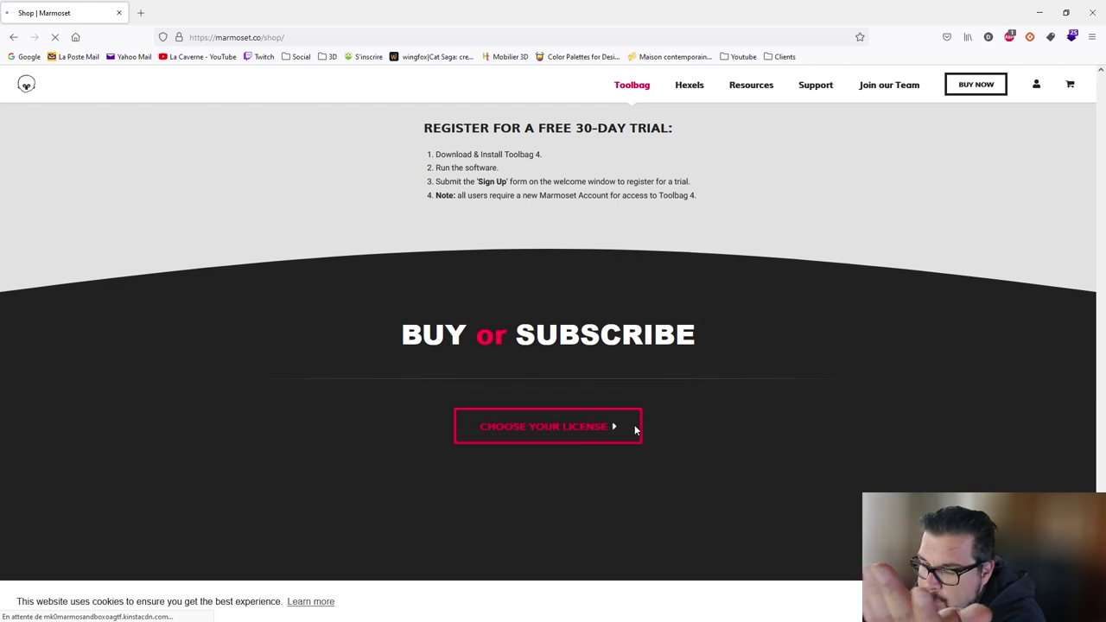
pyautogui.scroll(-3, 635, 430)
pyautogui.scroll(-2, 636, 427)
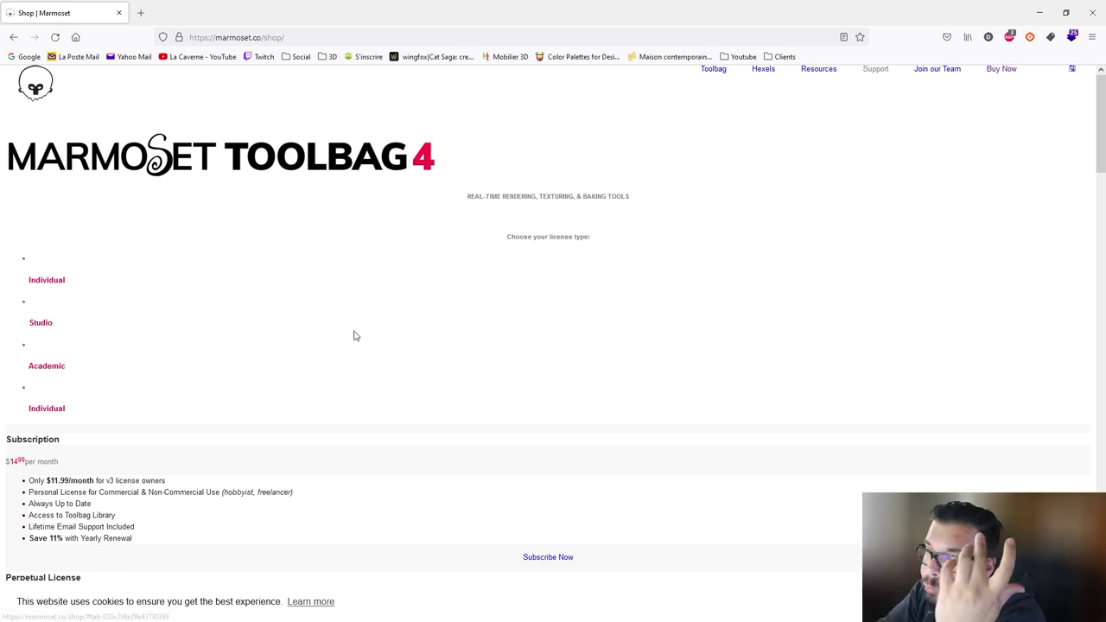
pyautogui.scroll(-3, 481, 297)
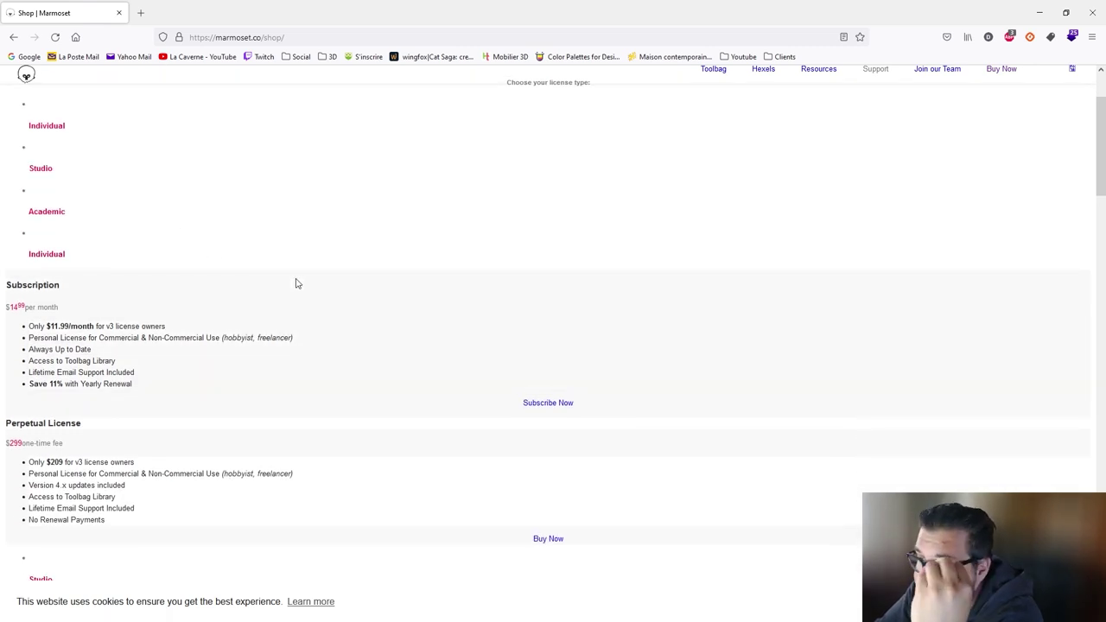
pyautogui.scroll(1, 302, 289)
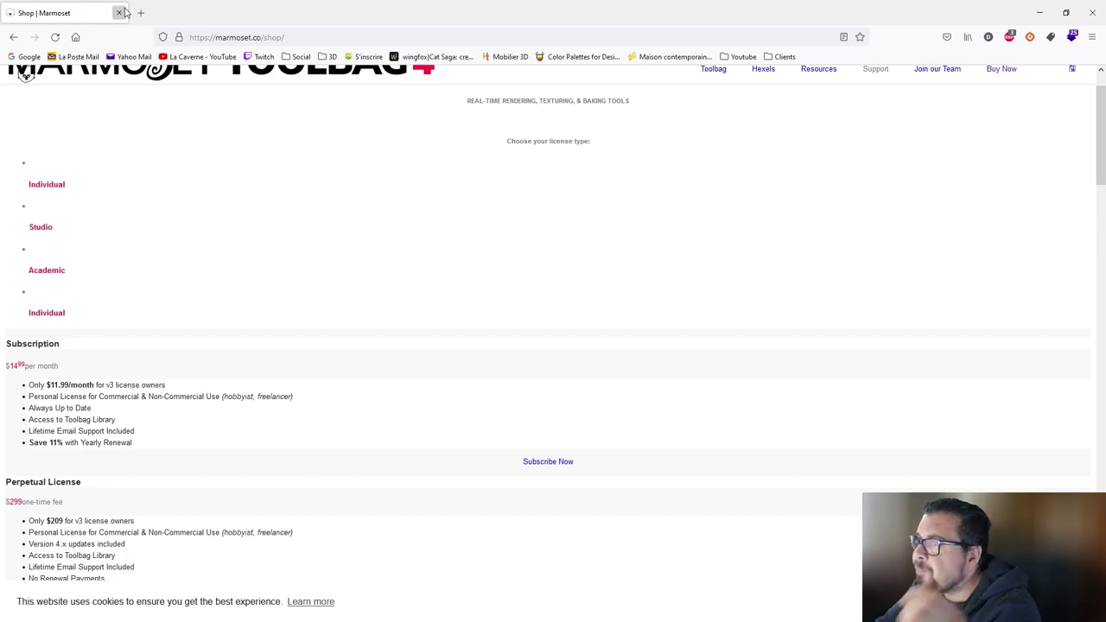
# Close the browser and bring up the Start menu's app list.
pyautogui.click(118, 13)
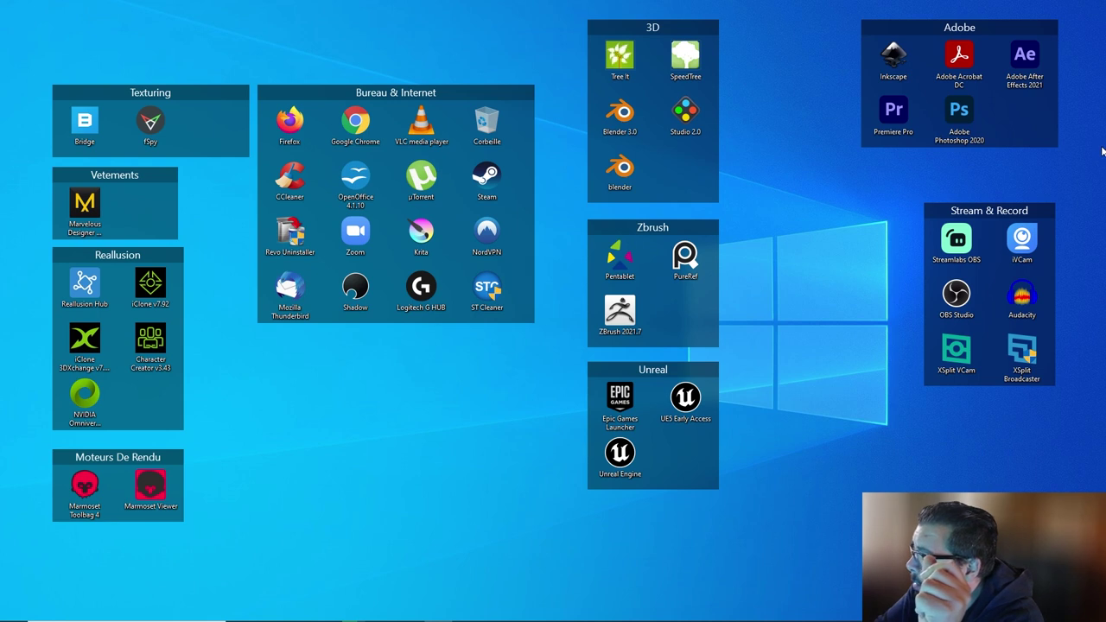
pyautogui.moveTo(959, 65)
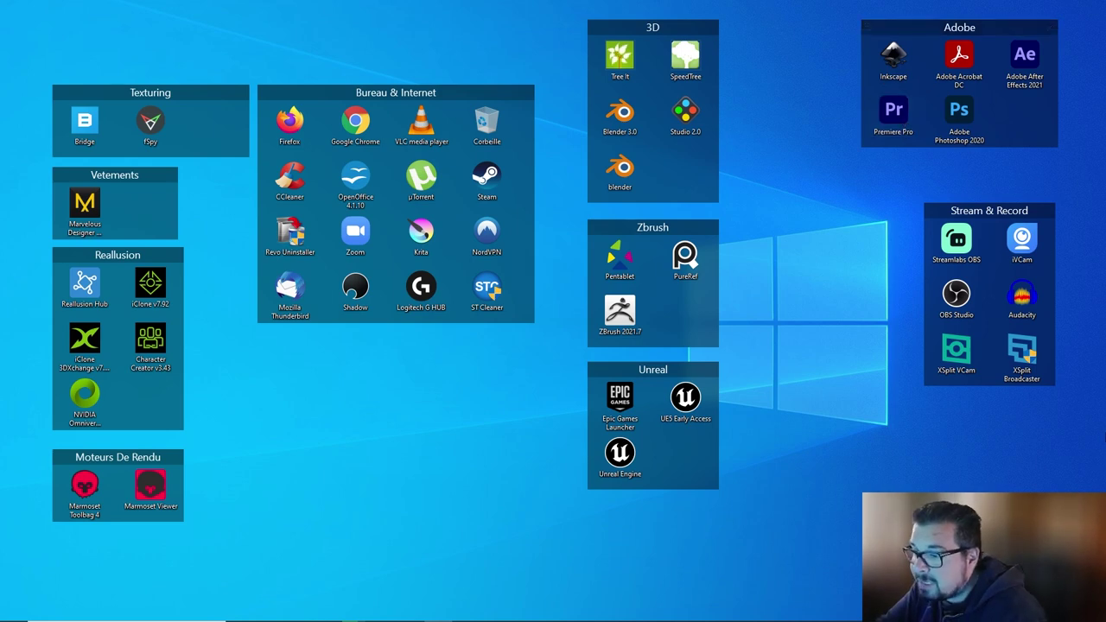
pyautogui.press('super')
pyautogui.click(434, 534)
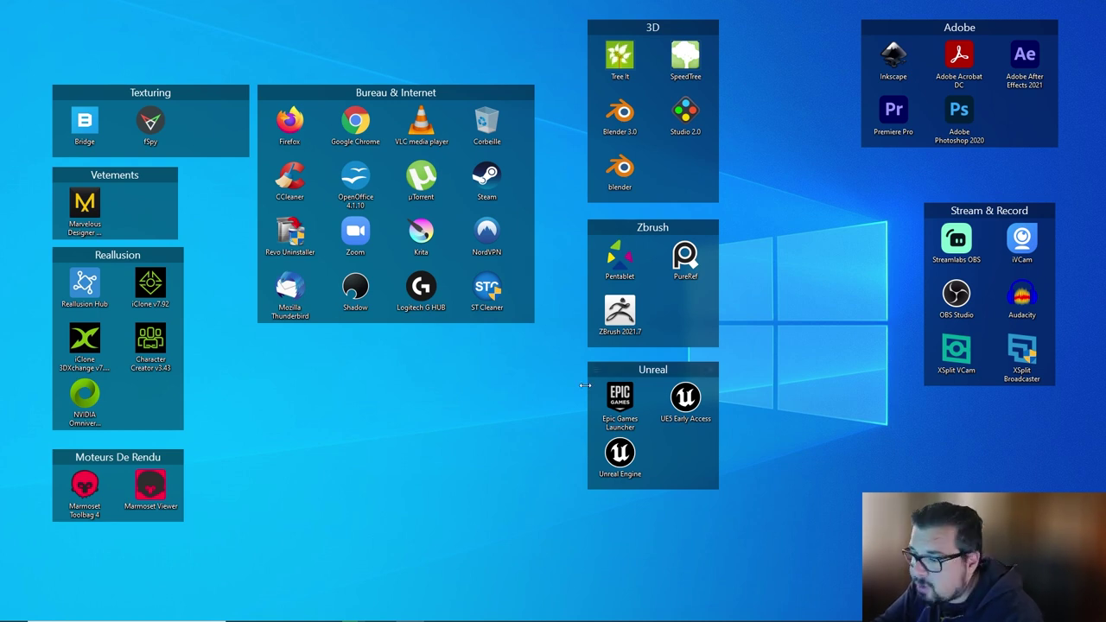
pyautogui.press('super')
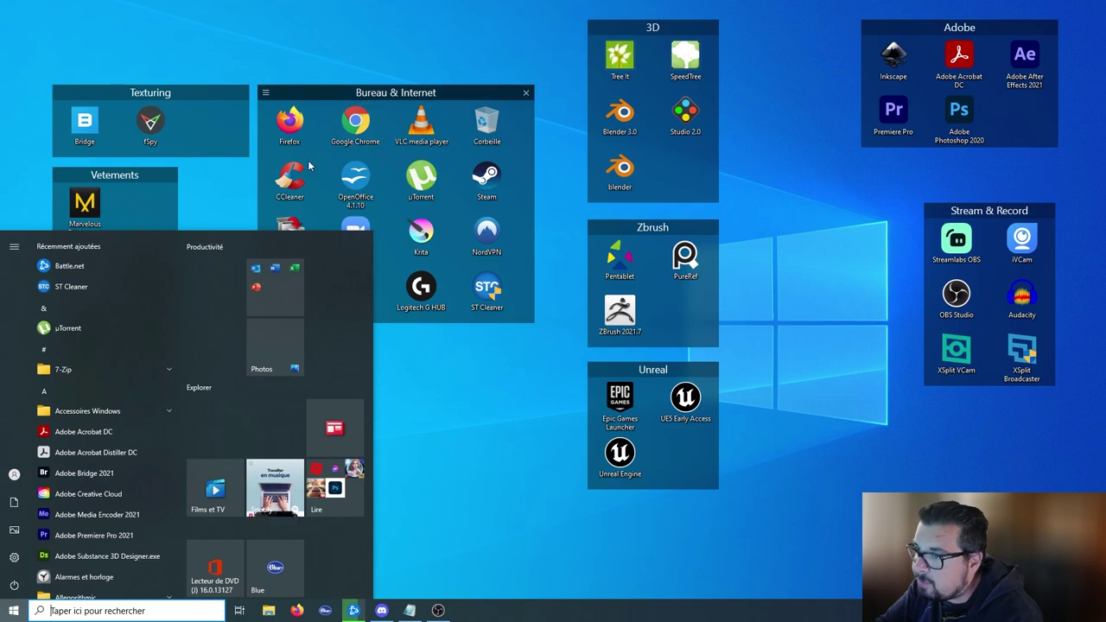
# Launch Blender and add a cube at the scene origin.
pyautogui.doubleClick(620, 168)
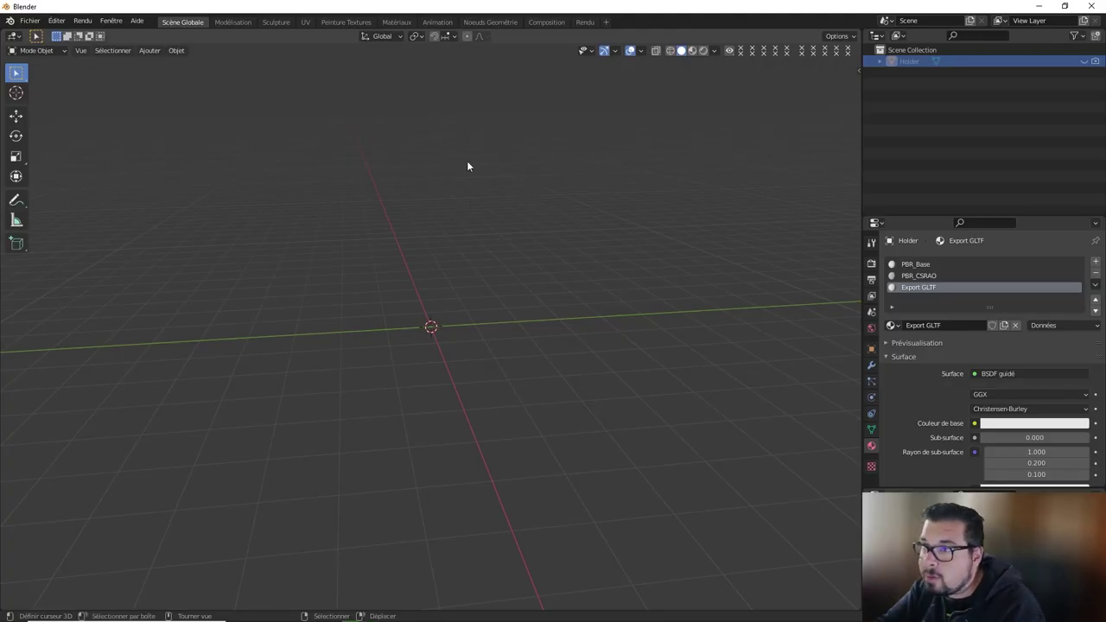
pyautogui.moveTo(467, 166); pyautogui.dragTo(479, 127, button='middle')
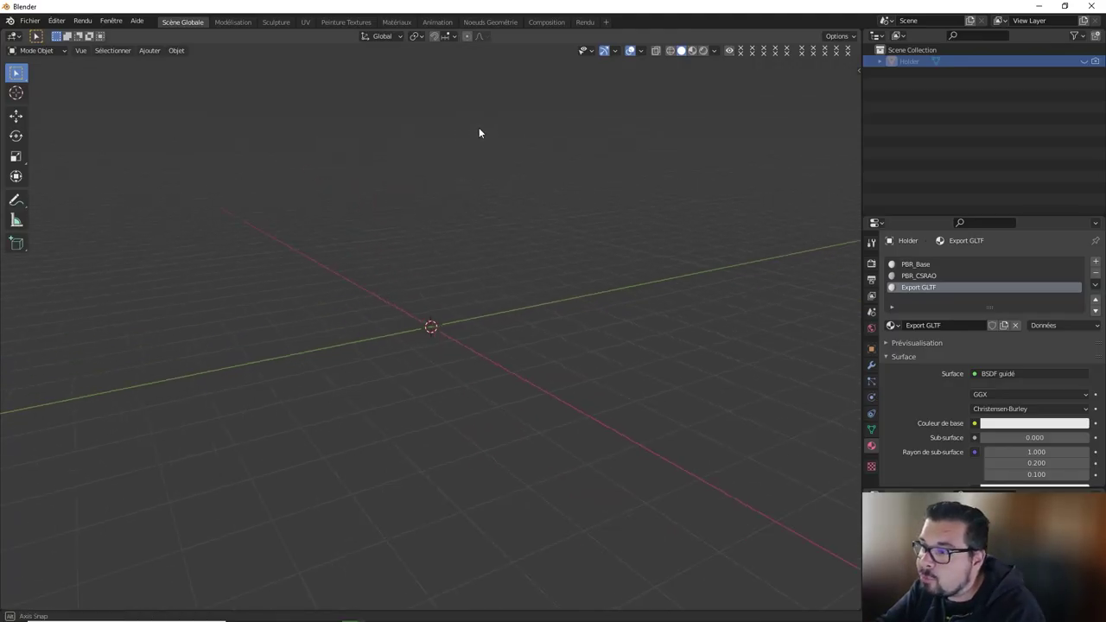
pyautogui.hotkey('shift', 'a')
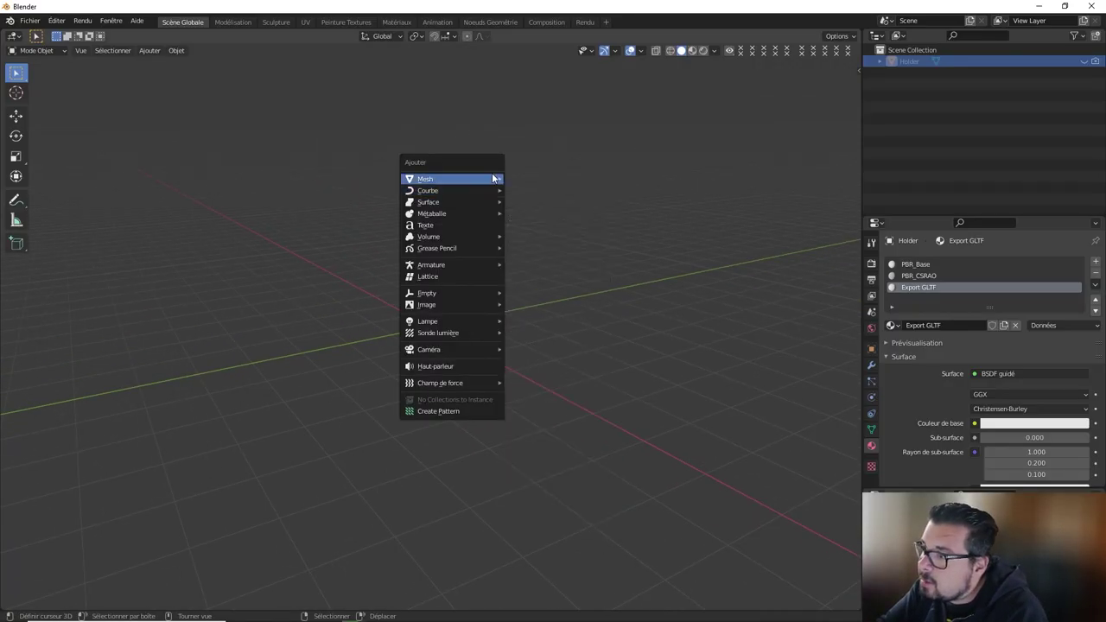
pyautogui.moveTo(449, 179)
pyautogui.click(546, 191)
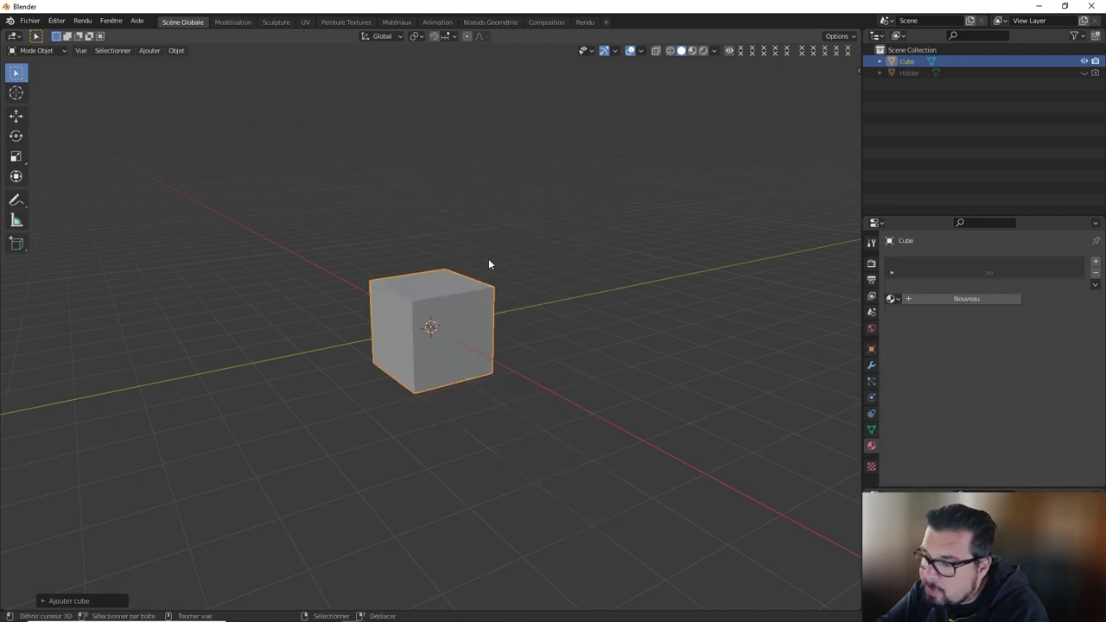
# Add a camera framing the cube, view through it, and switch to the Rendu workspace.
pyautogui.hotkey('shift', 'a')
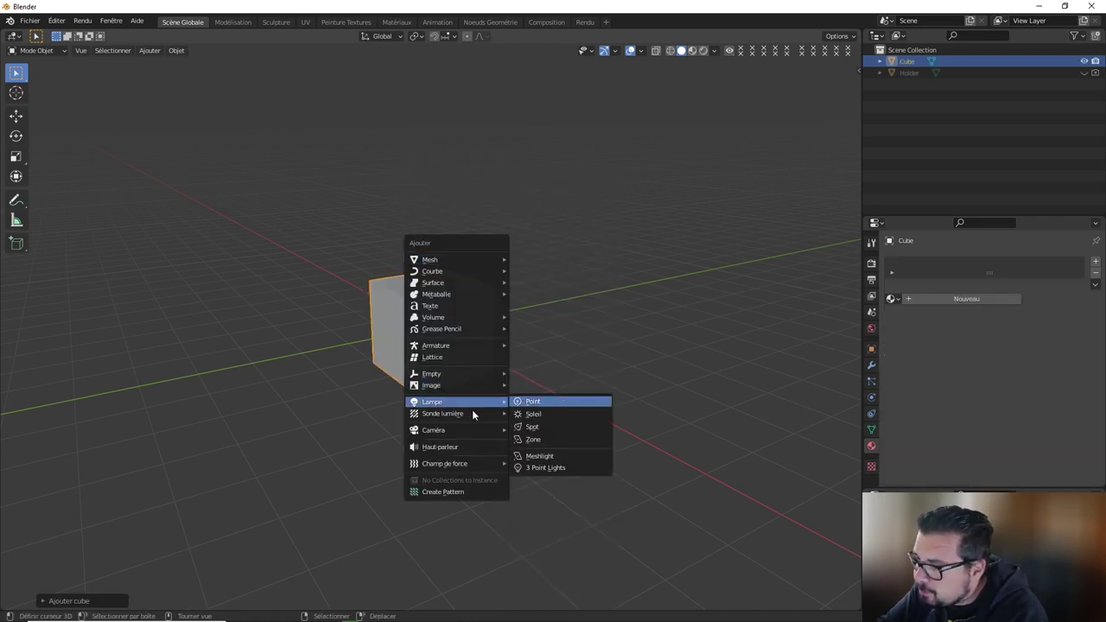
pyautogui.click(549, 432)
pyautogui.press('ctrl+alt+KP_0')
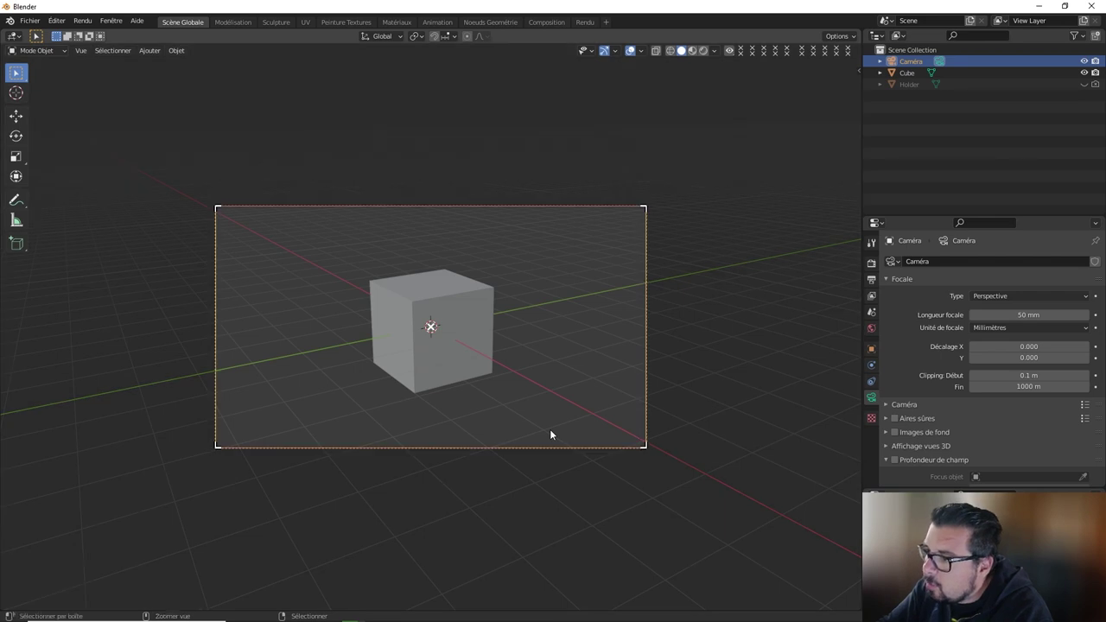
pyautogui.click(585, 22)
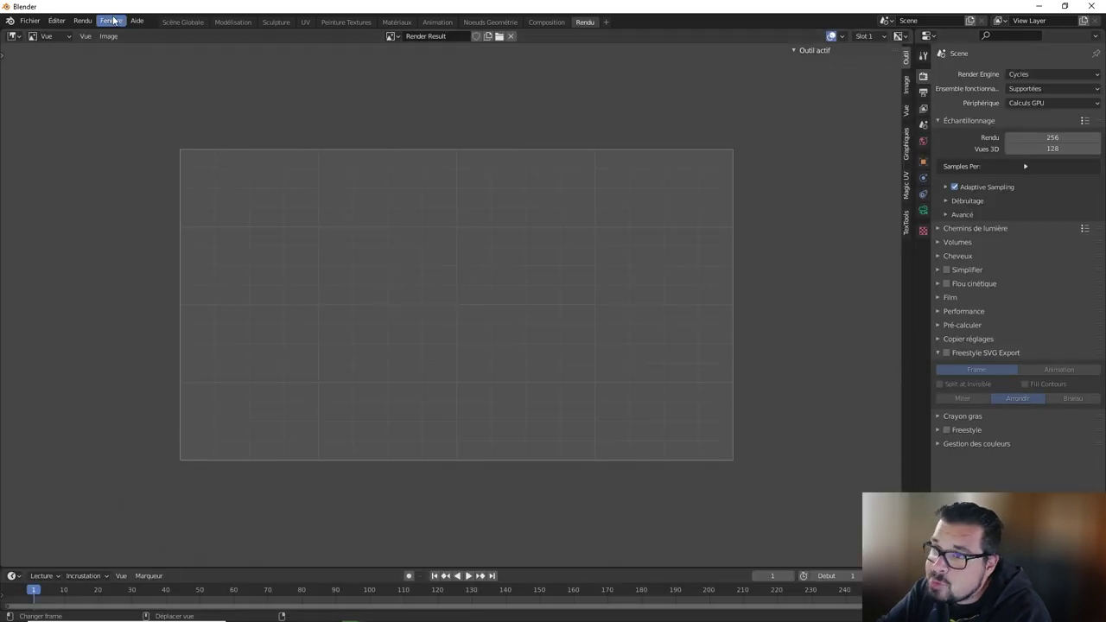
# Toggle interface locking in the Rendu menu, then render a still Cycles image of the cube.
pyautogui.click(82, 20)
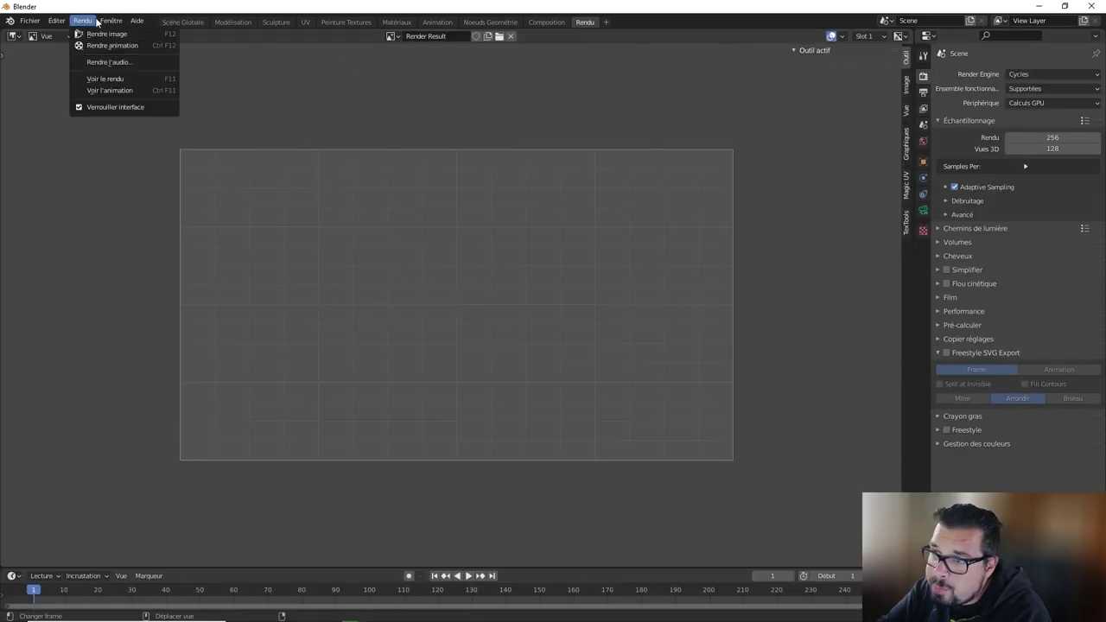
pyautogui.click(128, 107)
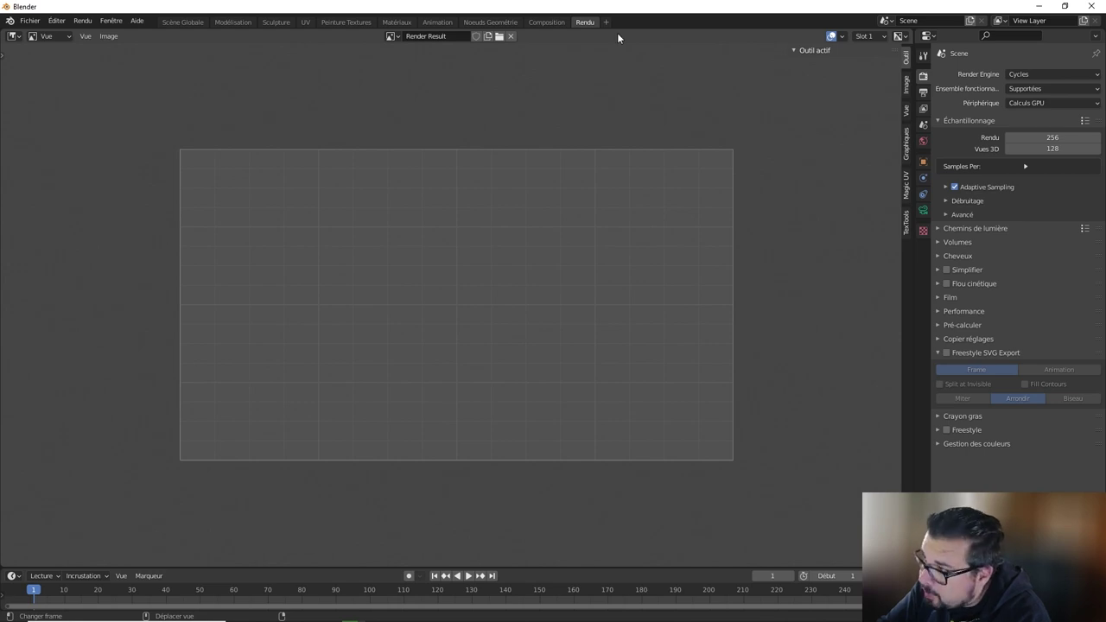
pyautogui.click(99, 36)
pyautogui.click(82, 21)
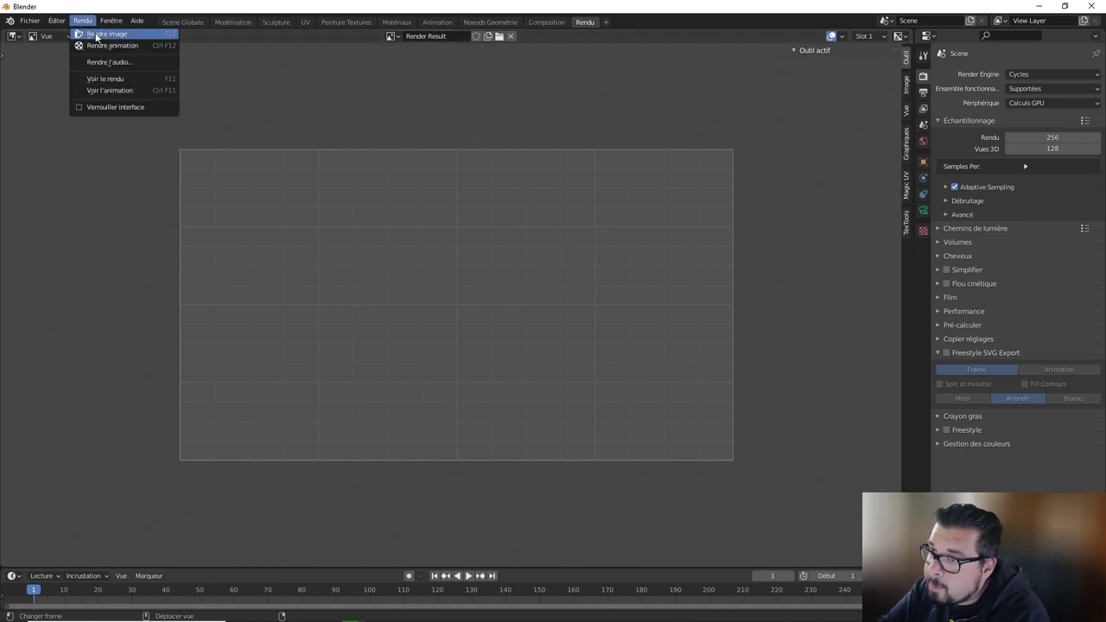
pyautogui.click(95, 34)
# Check the Render Result in the Rendu workspace, then return to Scène Globale and orbit the cube.
pyautogui.click(182, 24)
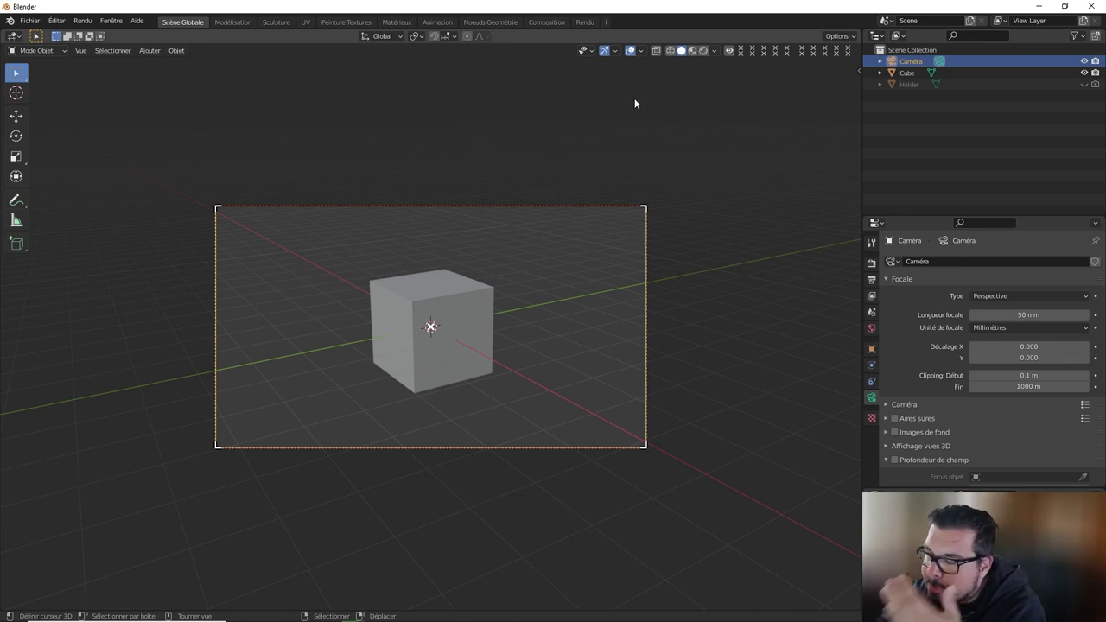
pyautogui.click(588, 22)
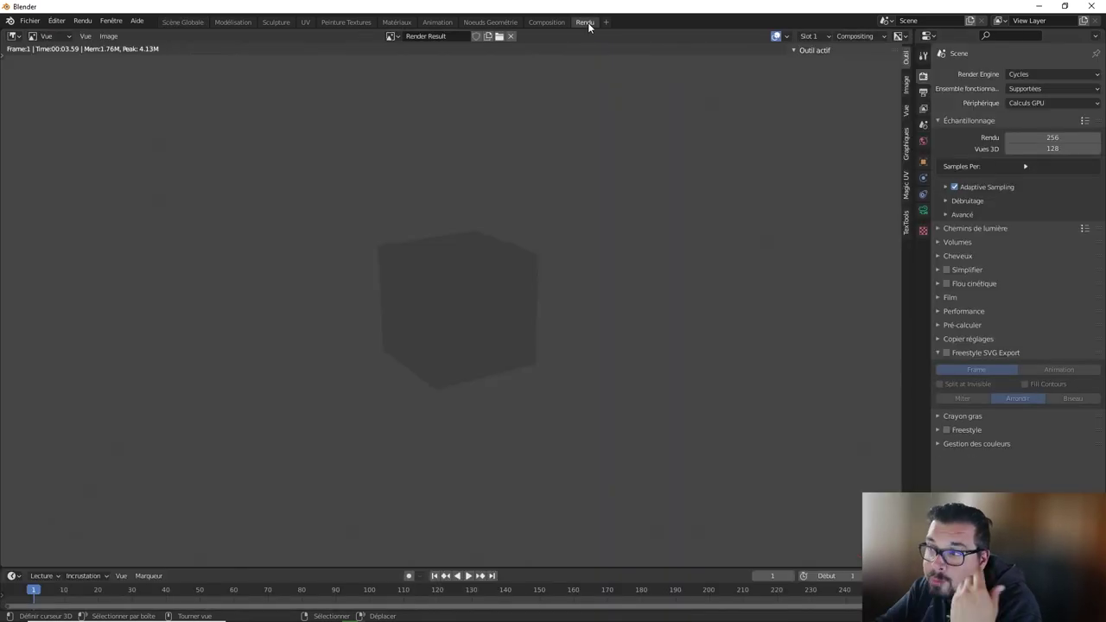
pyautogui.click(181, 21)
pyautogui.moveTo(402, 240)
pyautogui.mouseDown(button='middle')
pyautogui.moveTo(396, 234)
pyautogui.moveTo(437, 273)
pyautogui.mouseUp(button='middle')
# Select the cube, start and cancel two G moves, viewing through the camera with Numpad 0.
pyautogui.click(468, 302)
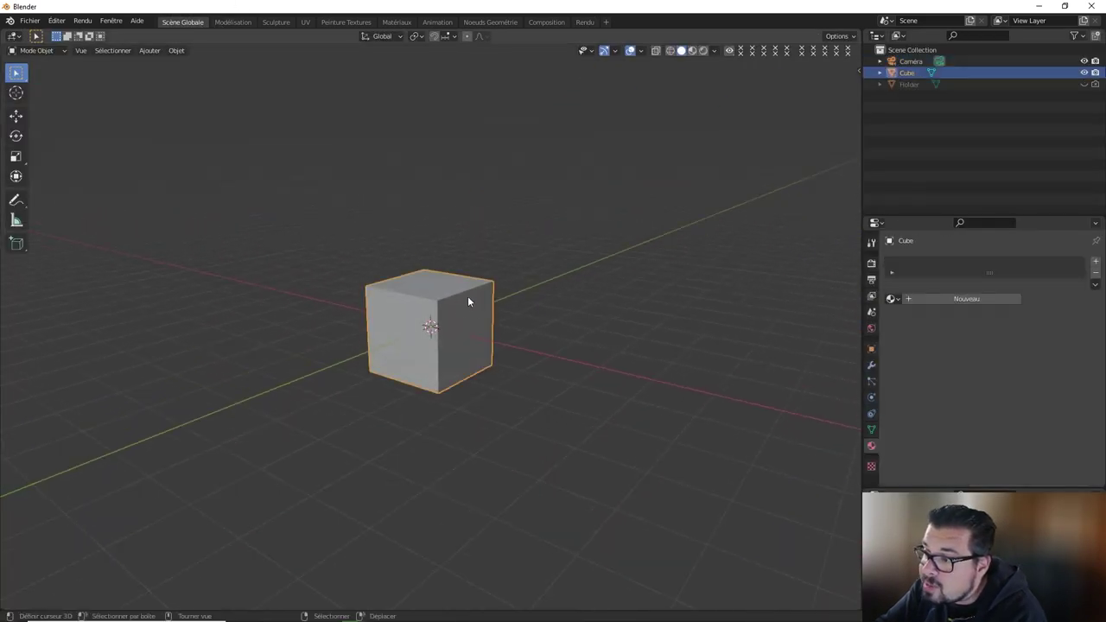
pyautogui.press('g')
pyautogui.press('Escape')
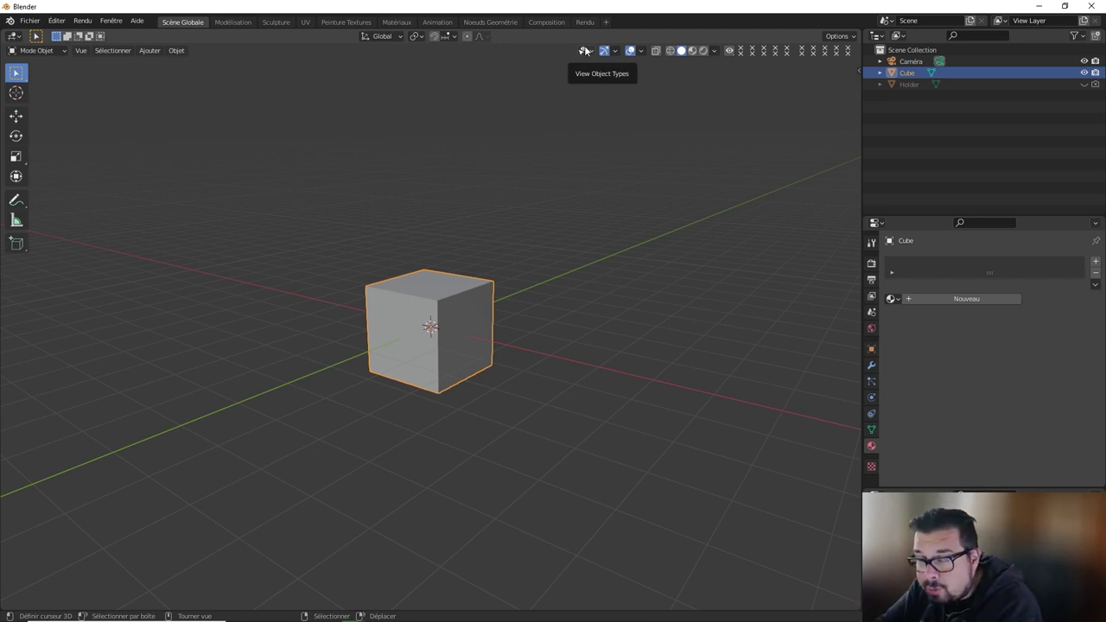
pyautogui.press('KP_0')
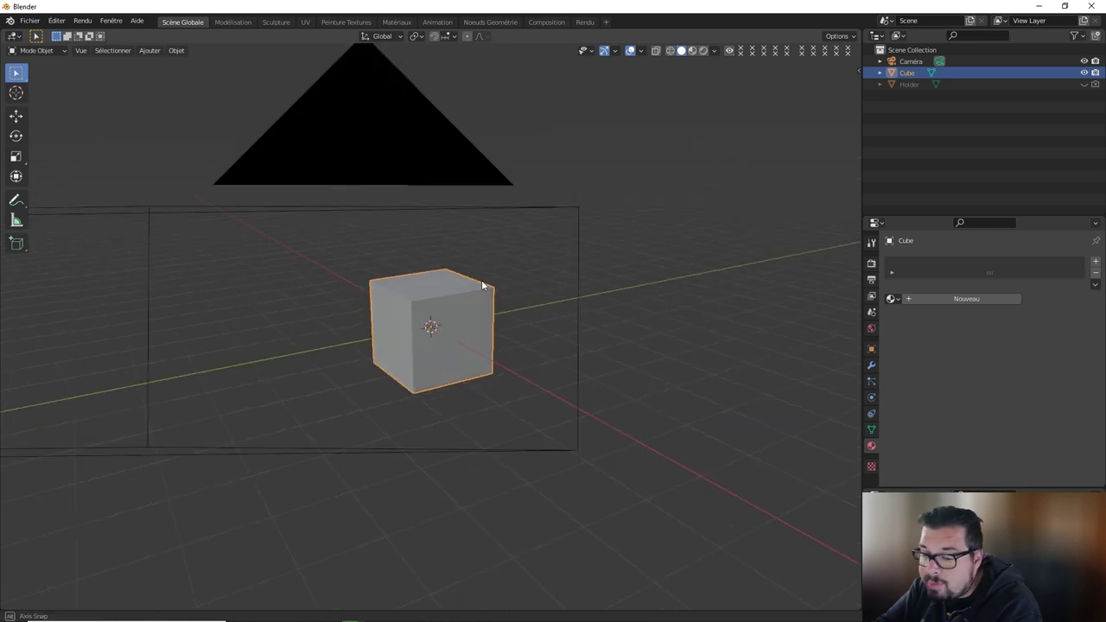
pyautogui.press('g')
pyautogui.rightClick(472, 218)
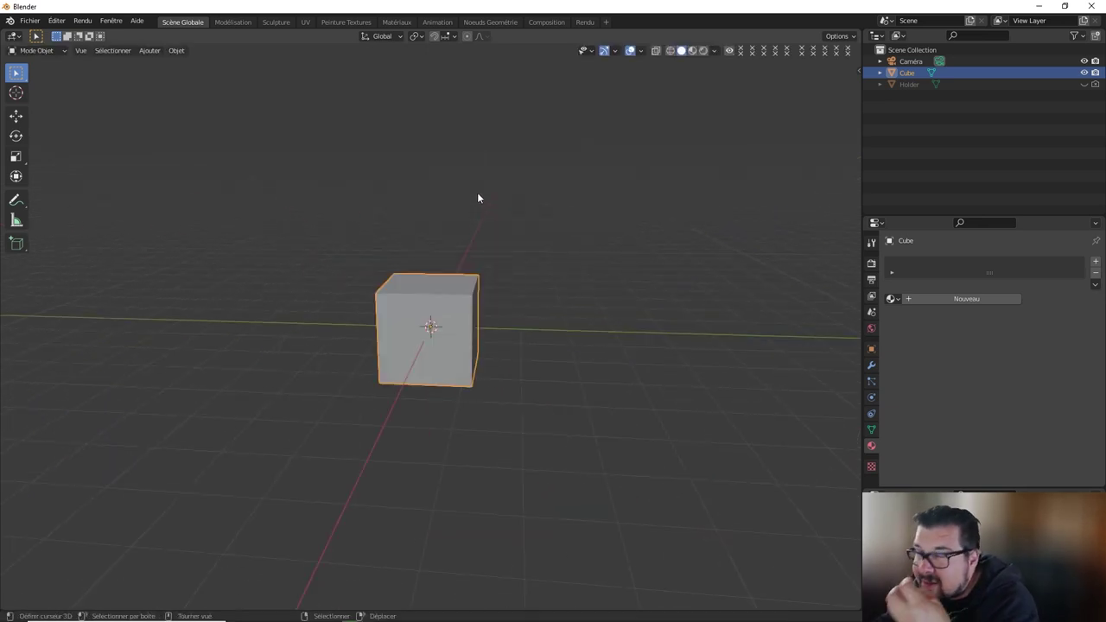
# Switch to the Rendu workspace and browse Preferences' Editing and Interface sections, expanding Éditeurs temporaires.
pyautogui.click(585, 22)
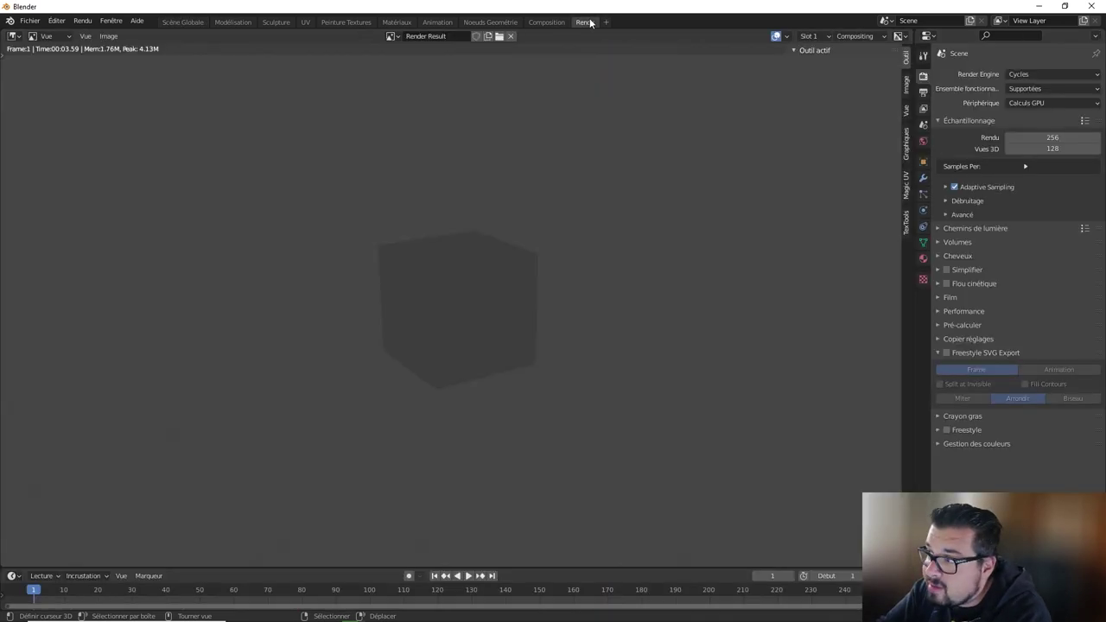
pyautogui.click(93, 20)
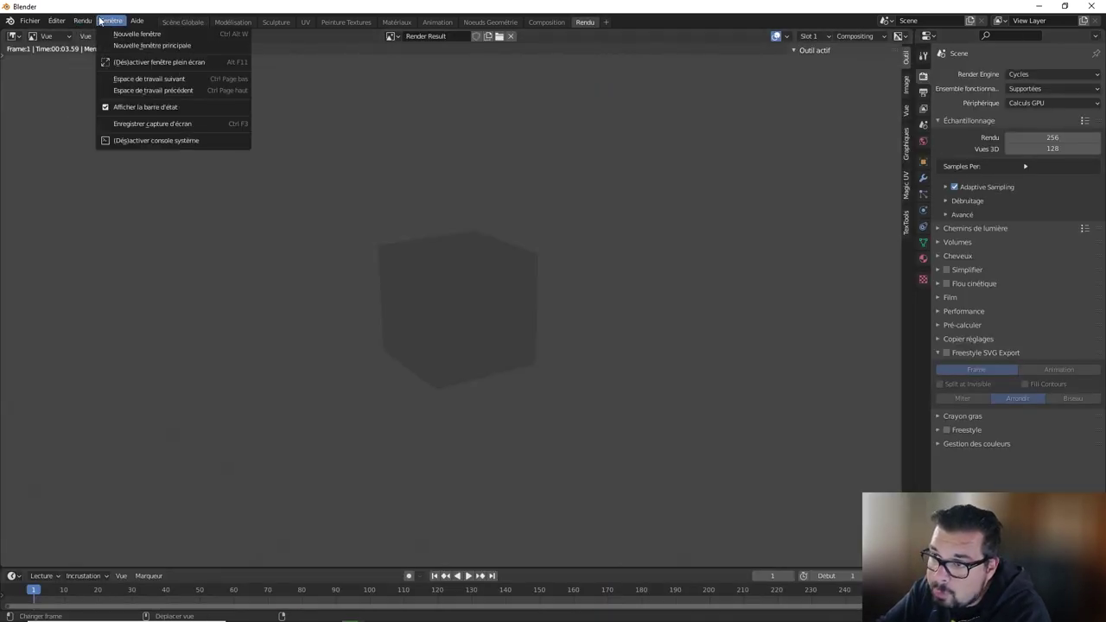
pyautogui.click(100, 109)
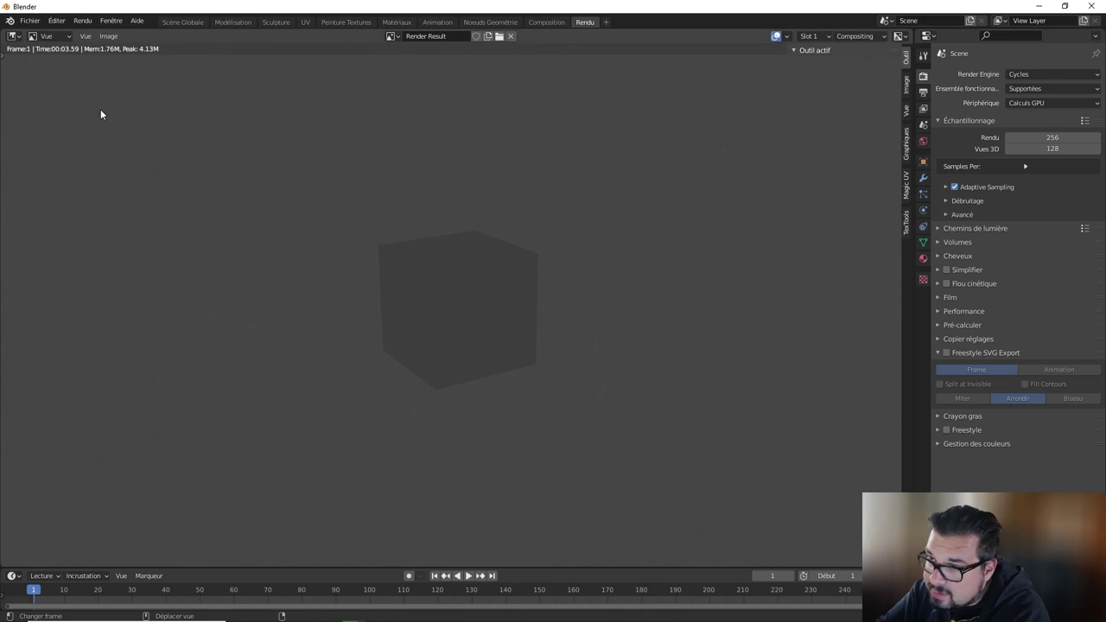
pyautogui.click(58, 21)
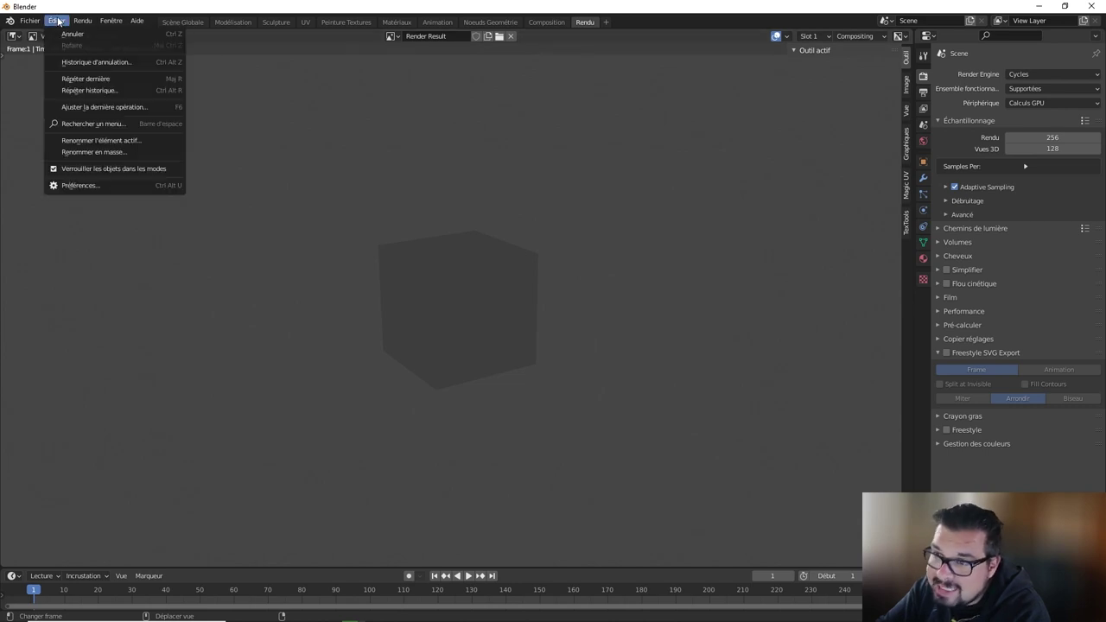
pyautogui.click(88, 189)
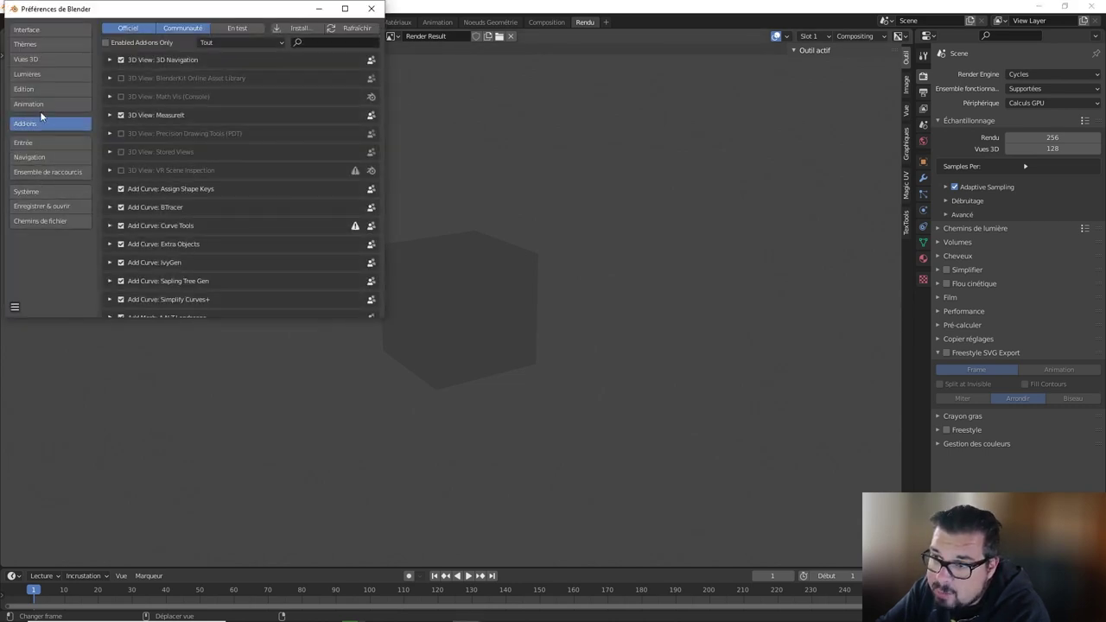
pyautogui.click(47, 89)
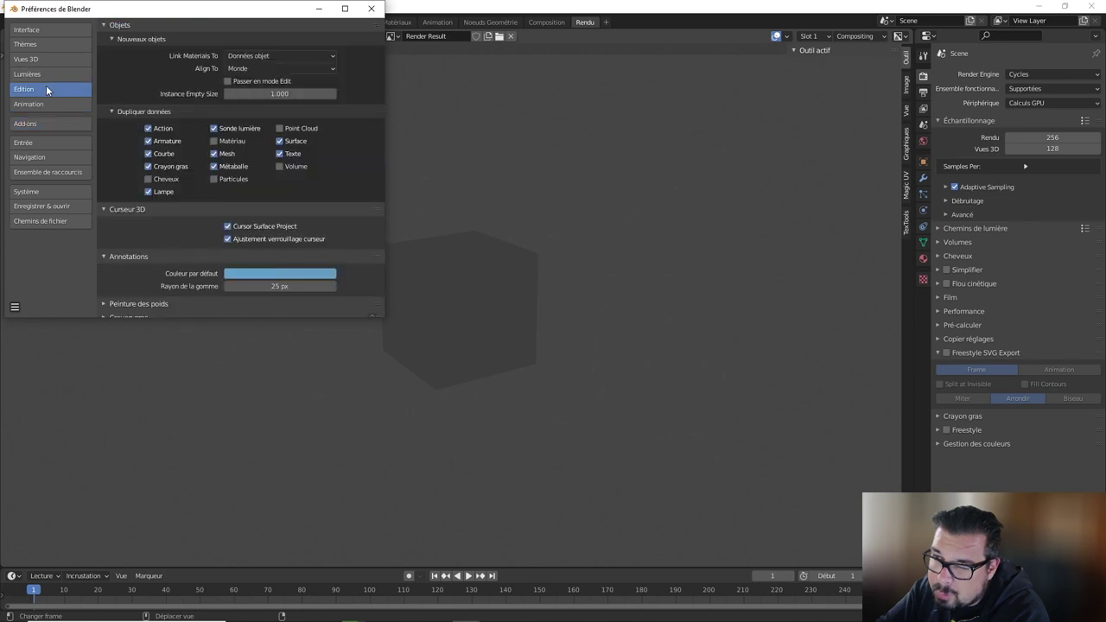
pyautogui.click(51, 33)
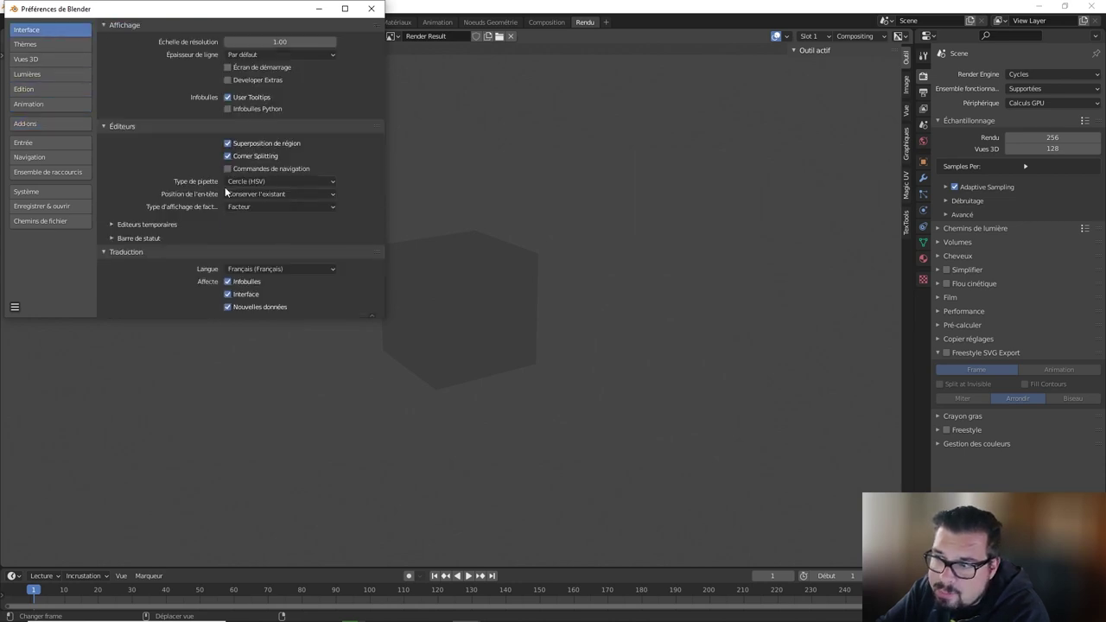
pyautogui.click(137, 224)
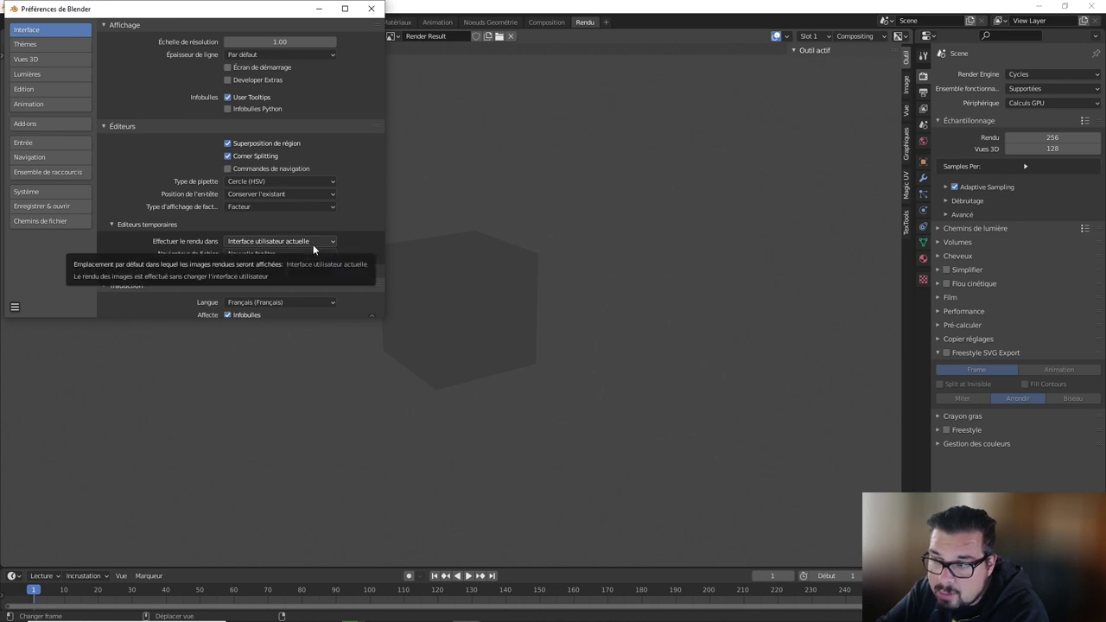
pyautogui.click(371, 9)
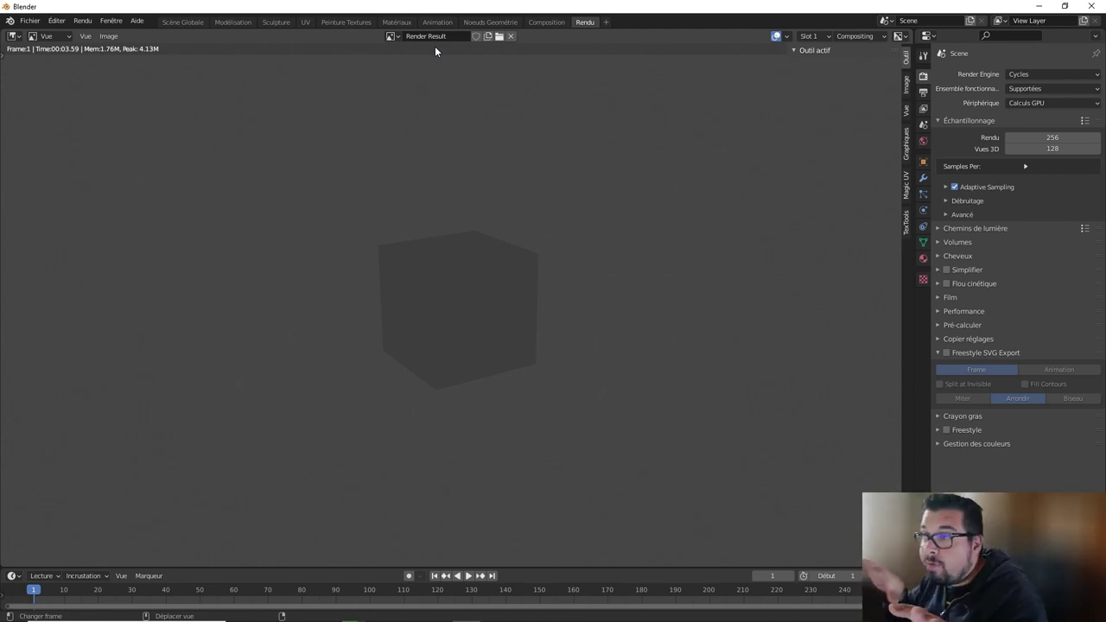
# Set Effectuer le rendu dans to Nouvelle fenêtre in Interface preferences and close Preferences.
pyautogui.click(59, 22)
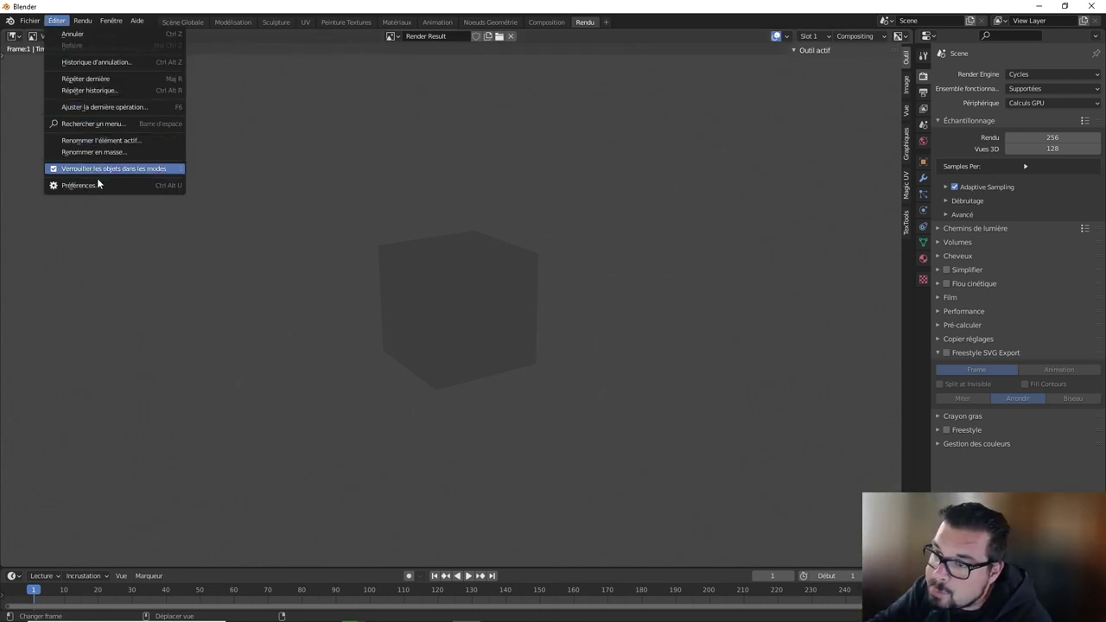
pyautogui.click(95, 185)
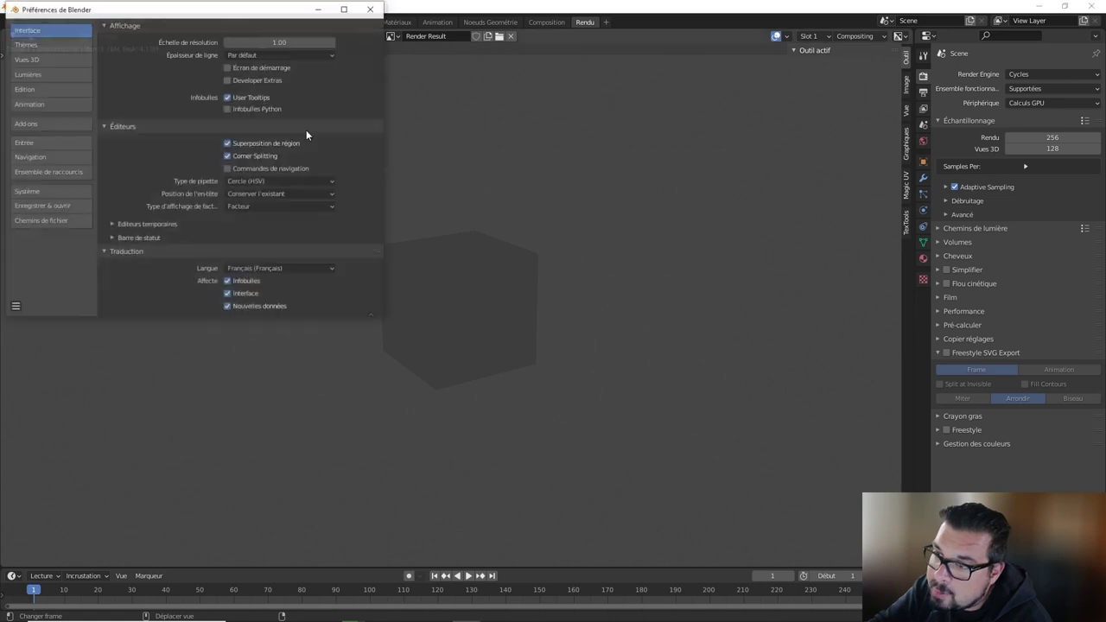
pyautogui.click(125, 225)
pyautogui.click(246, 241)
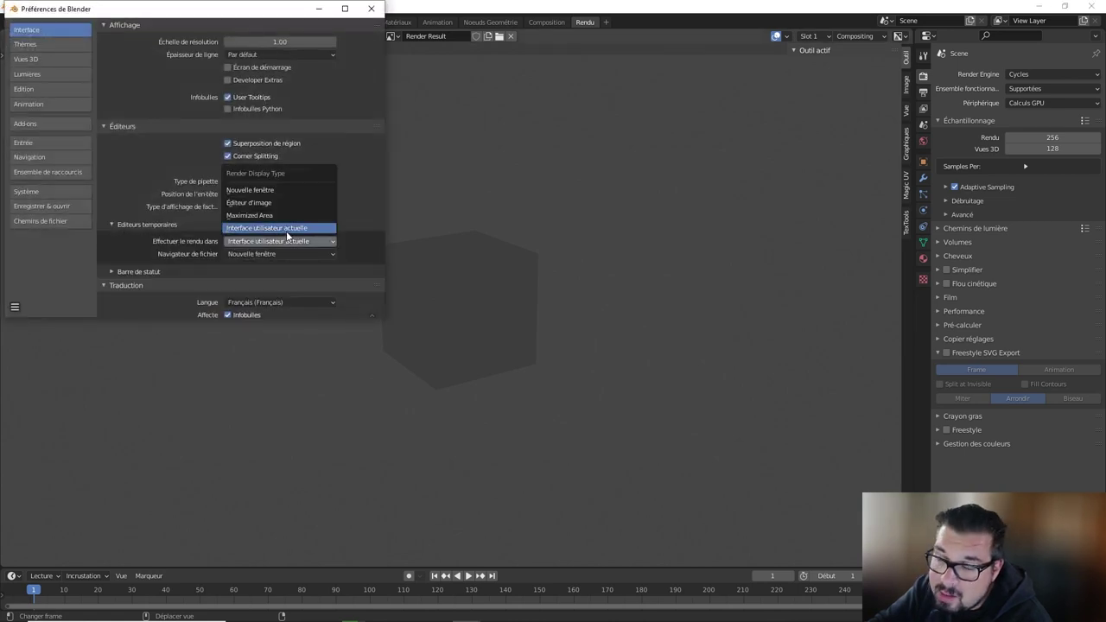
pyautogui.click(271, 190)
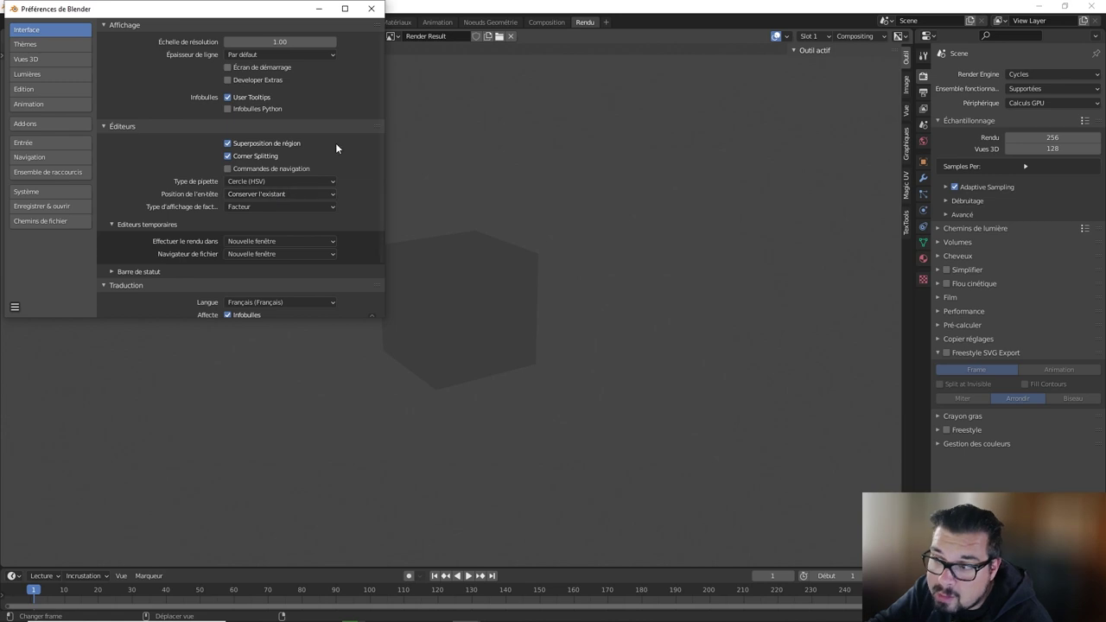
pyautogui.click(371, 9)
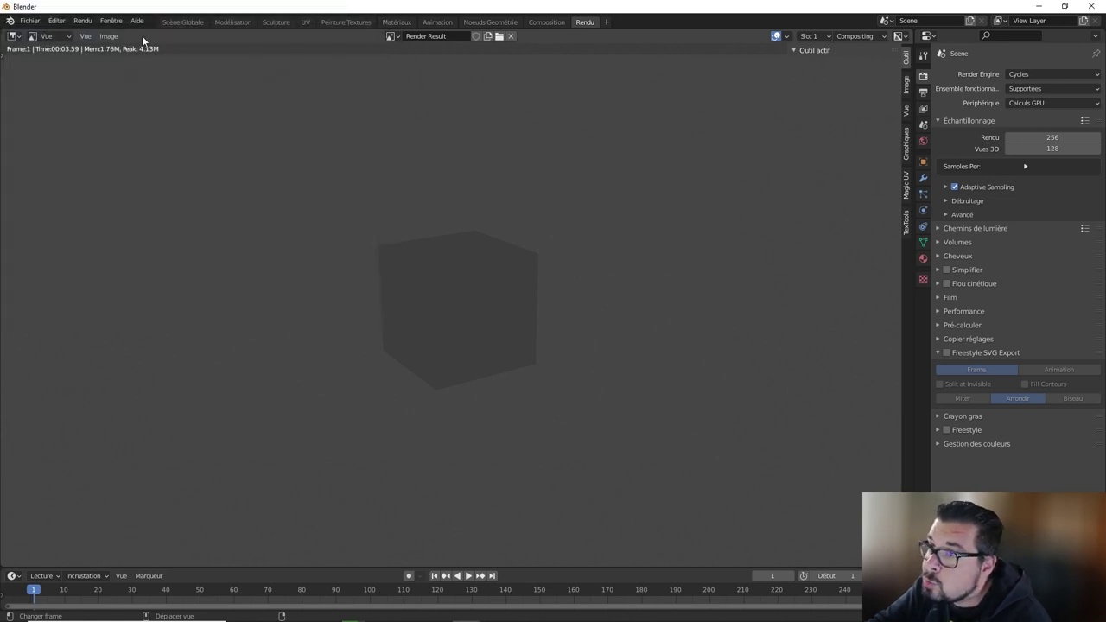
# Render the cube into a separate Rendu Blender window, resize and move it left, then close it.
pyautogui.click(82, 20)
pyautogui.click(102, 32)
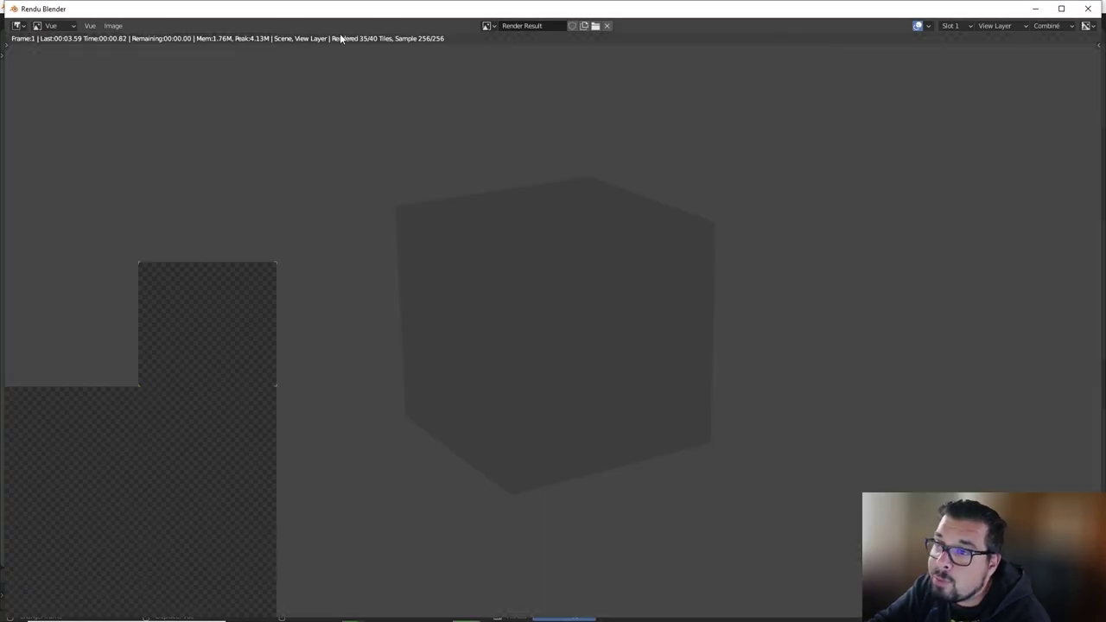
pyautogui.moveTo(321, 9); pyautogui.dragTo(783, 87)
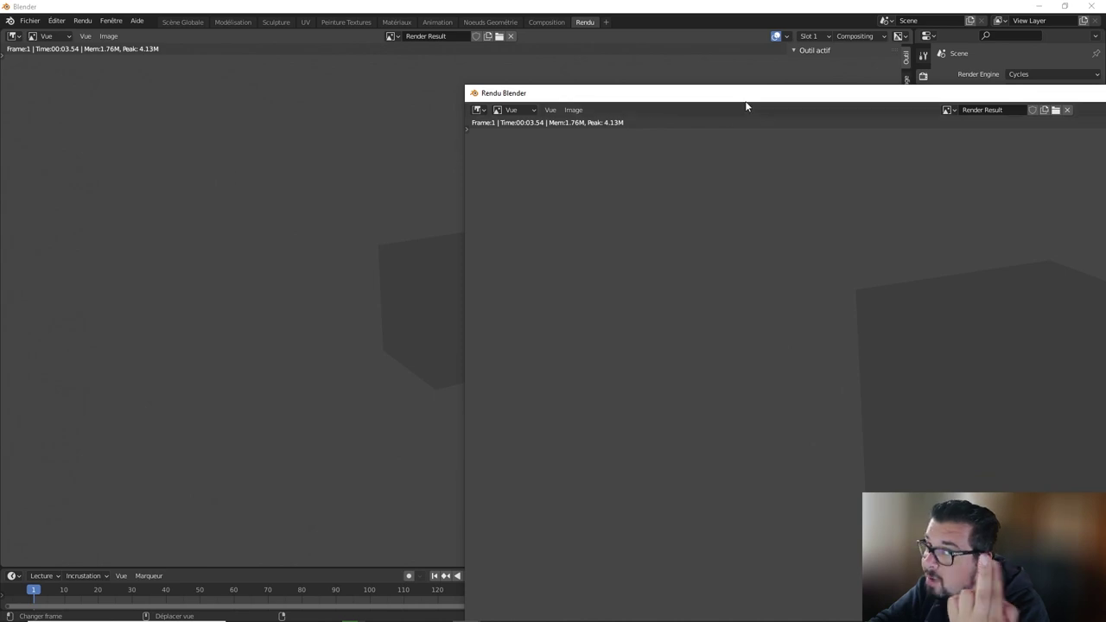
pyautogui.moveTo(746, 92); pyautogui.dragTo(571, 87)
pyautogui.moveTo(998, 101); pyautogui.dragTo(637, 106)
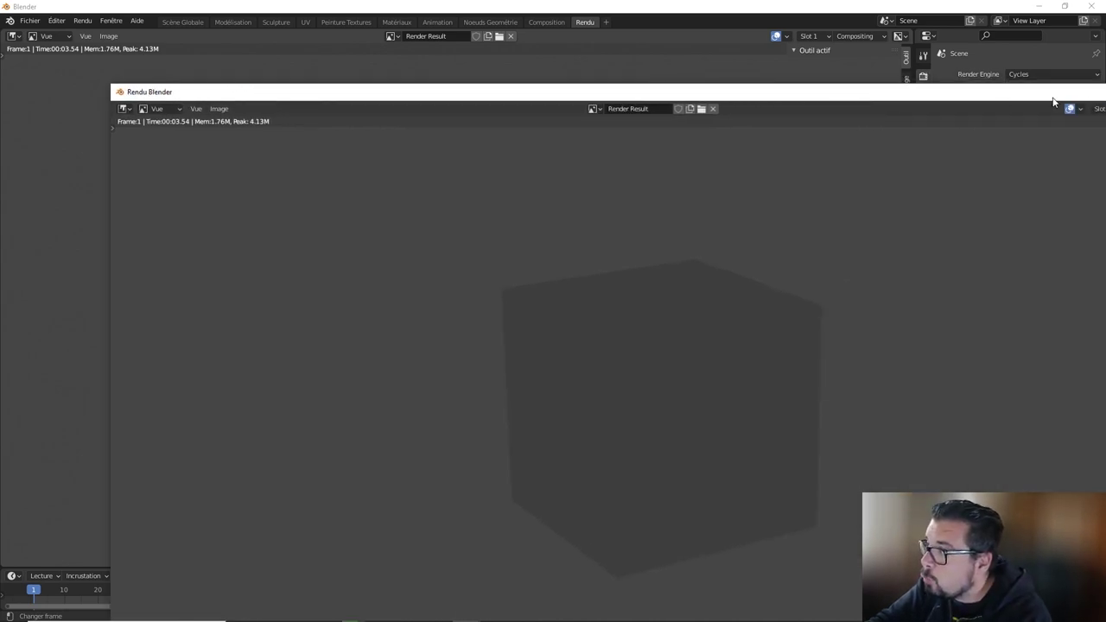
pyautogui.click(1007, 91)
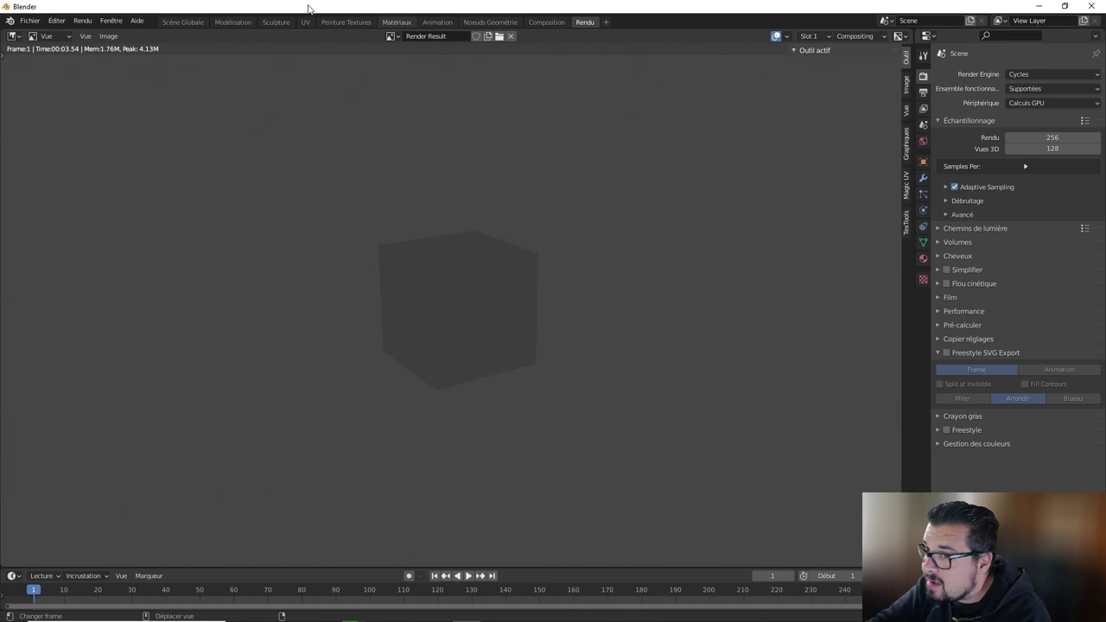
# Set Éditeurs temporaires' Effectuer le rendu dans back to Interface utilisateur actuelle and close Preferences.
pyautogui.click(56, 20)
pyautogui.click(106, 186)
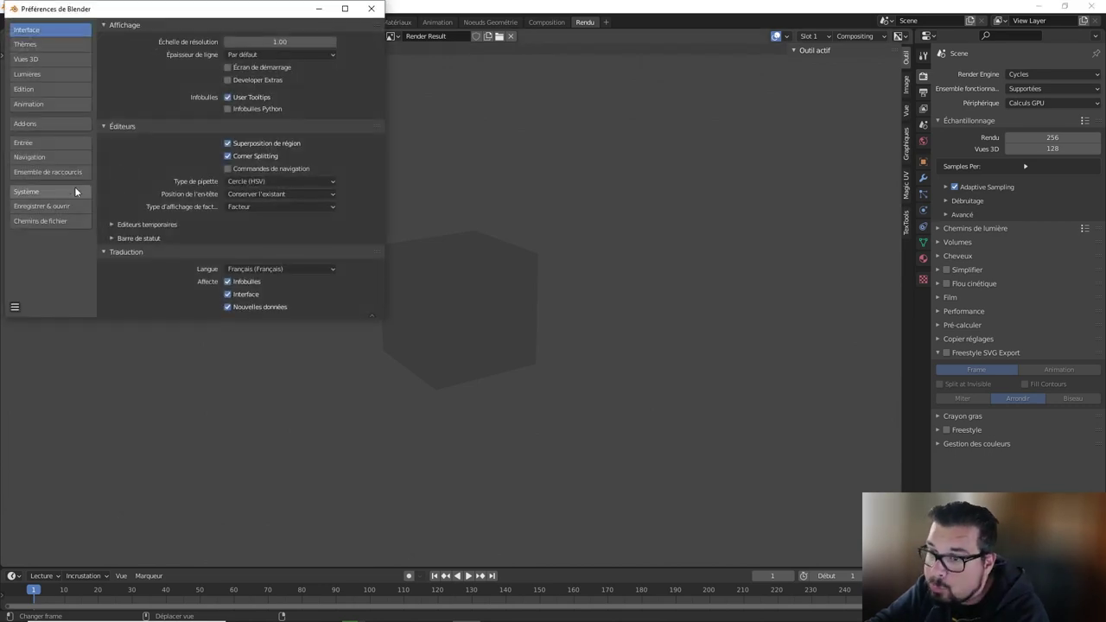
pyautogui.click(126, 225)
pyautogui.click(296, 241)
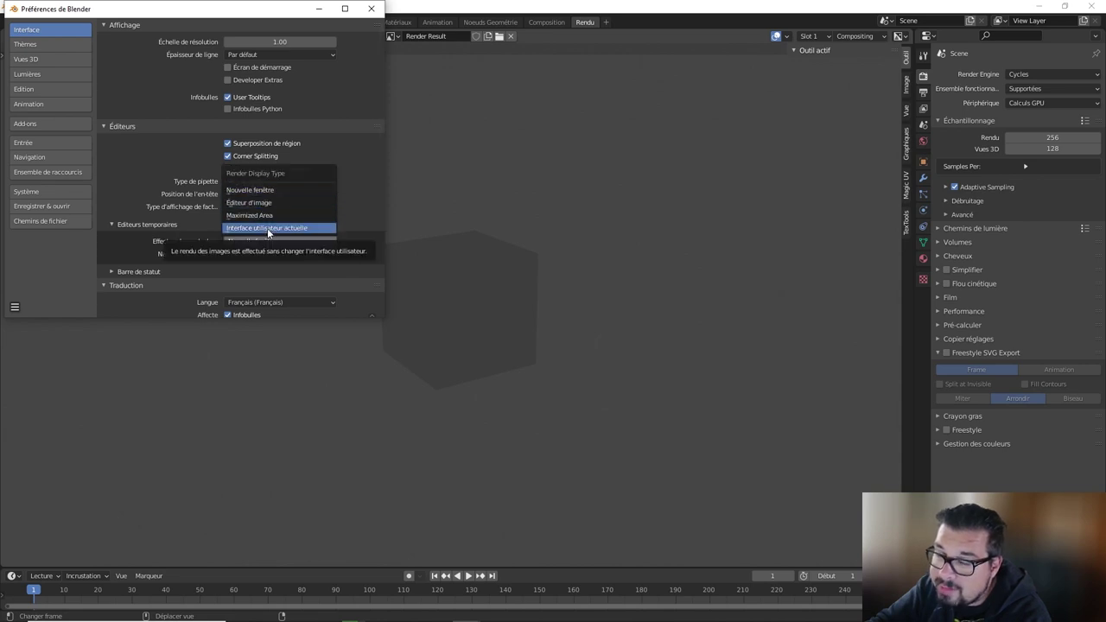
pyautogui.click(267, 228)
pyautogui.click(372, 9)
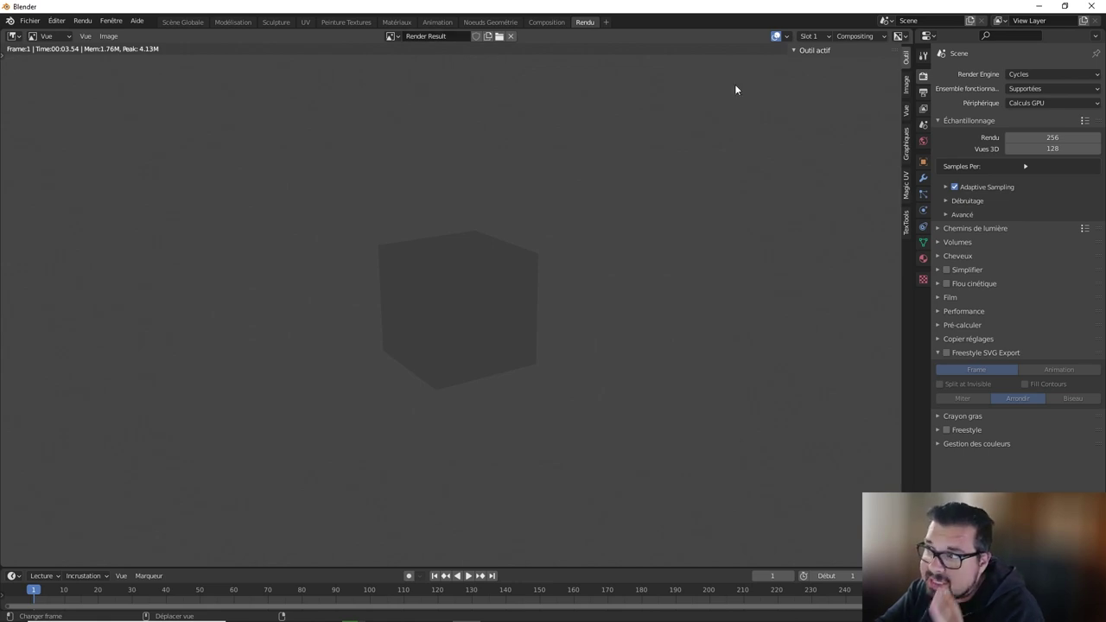
# Quit Blender with Ctrl+Q choosing Don't Save, then open the Windows Start menu.
pyautogui.hotkey('ctrl', 'q')
pyautogui.click(589, 338)
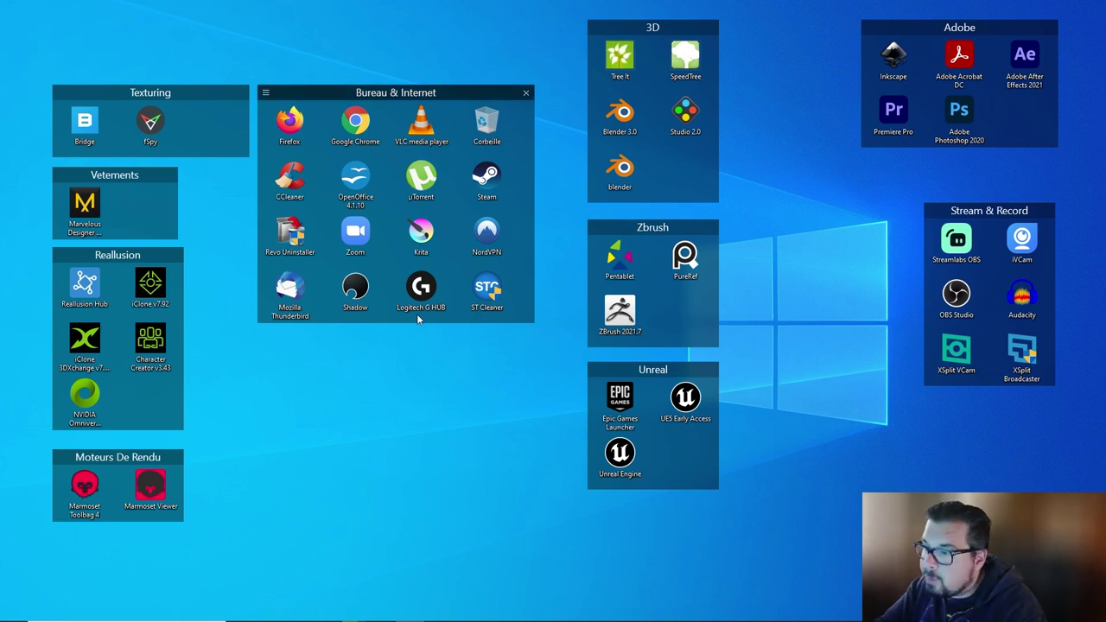
pyautogui.press('super')
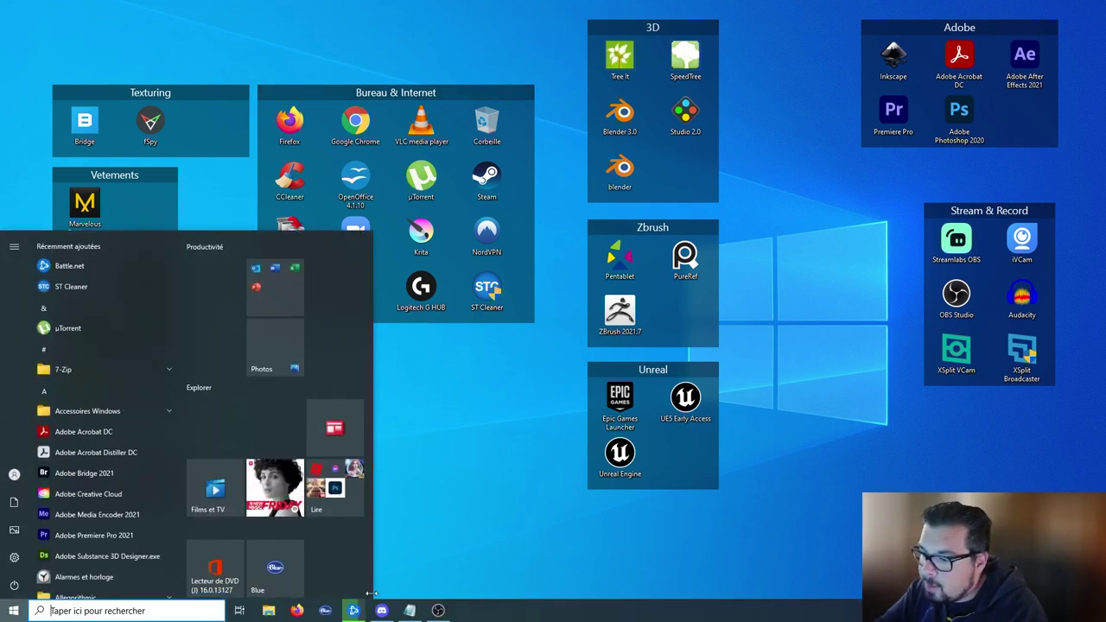